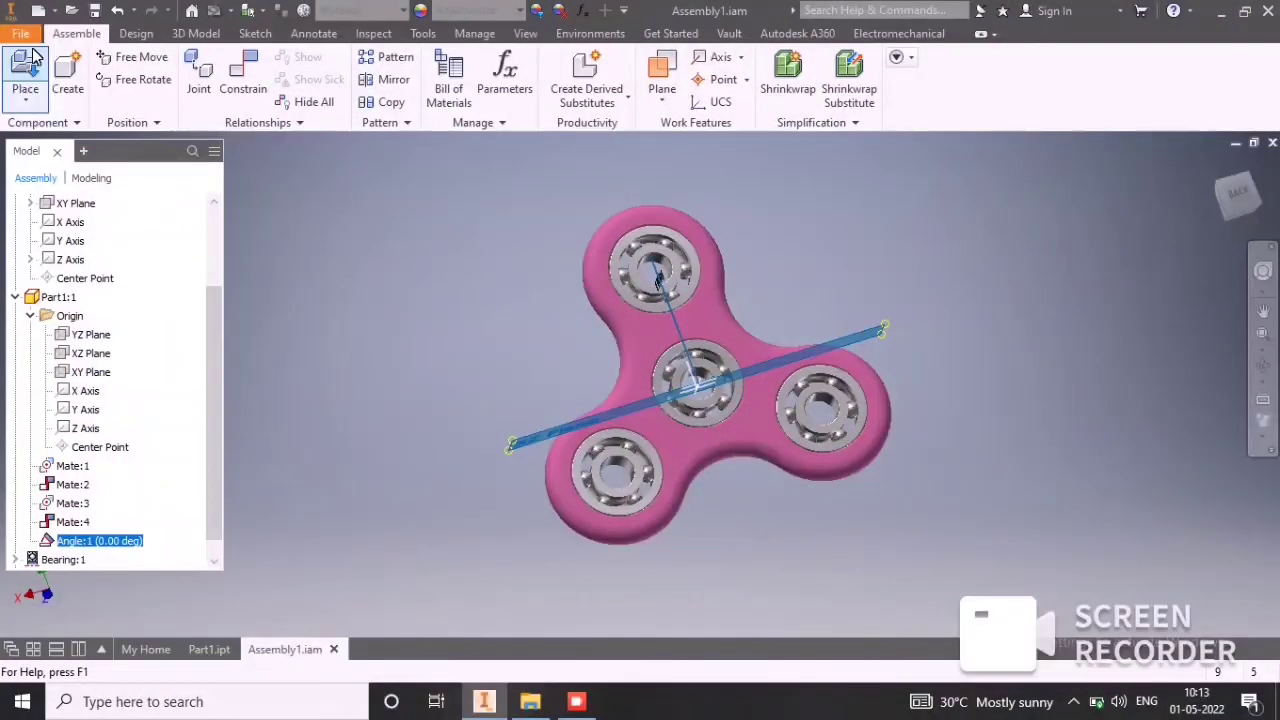
Create a new part file from the metric Standard (mm).ipt template.
{"action": "left_click", "coordinate": [20, 33]}
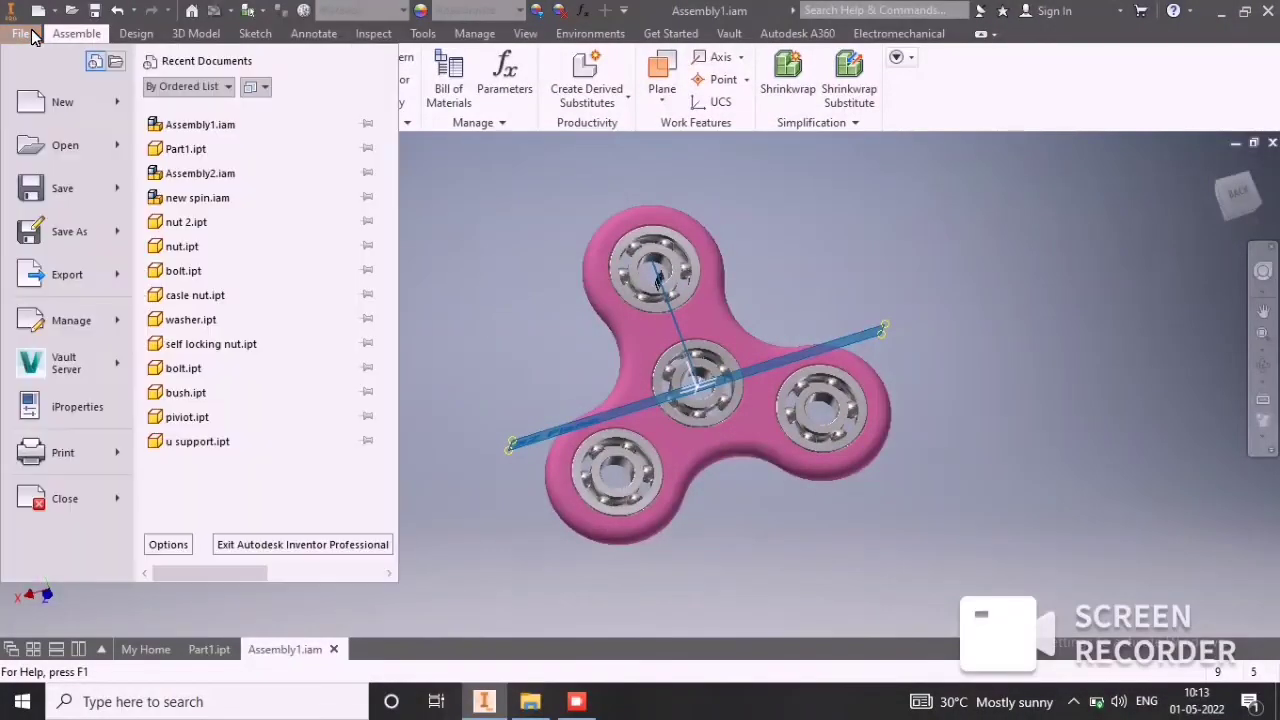
{"action": "left_click", "coordinate": [80, 116]}
{"action": "left_click", "coordinate": [736, 208]}
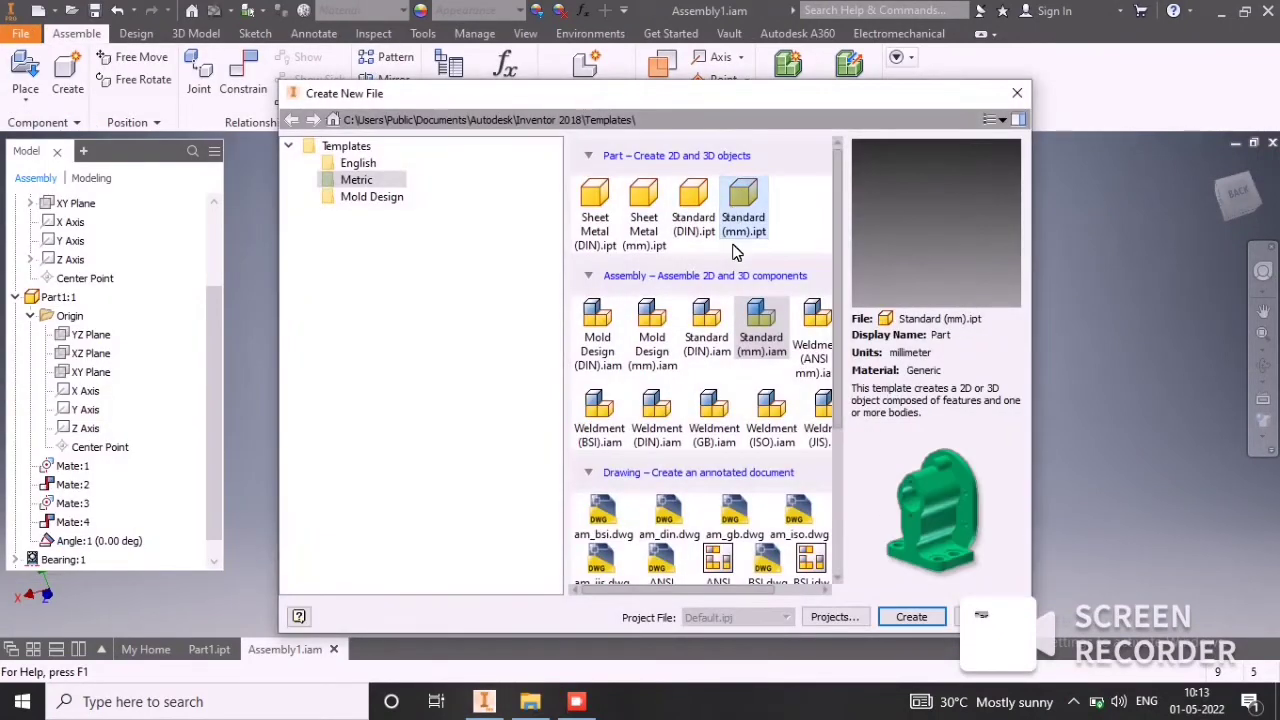
{"action": "left_click", "coordinate": [914, 620]}
{"action": "left_click", "coordinate": [622, 407]}
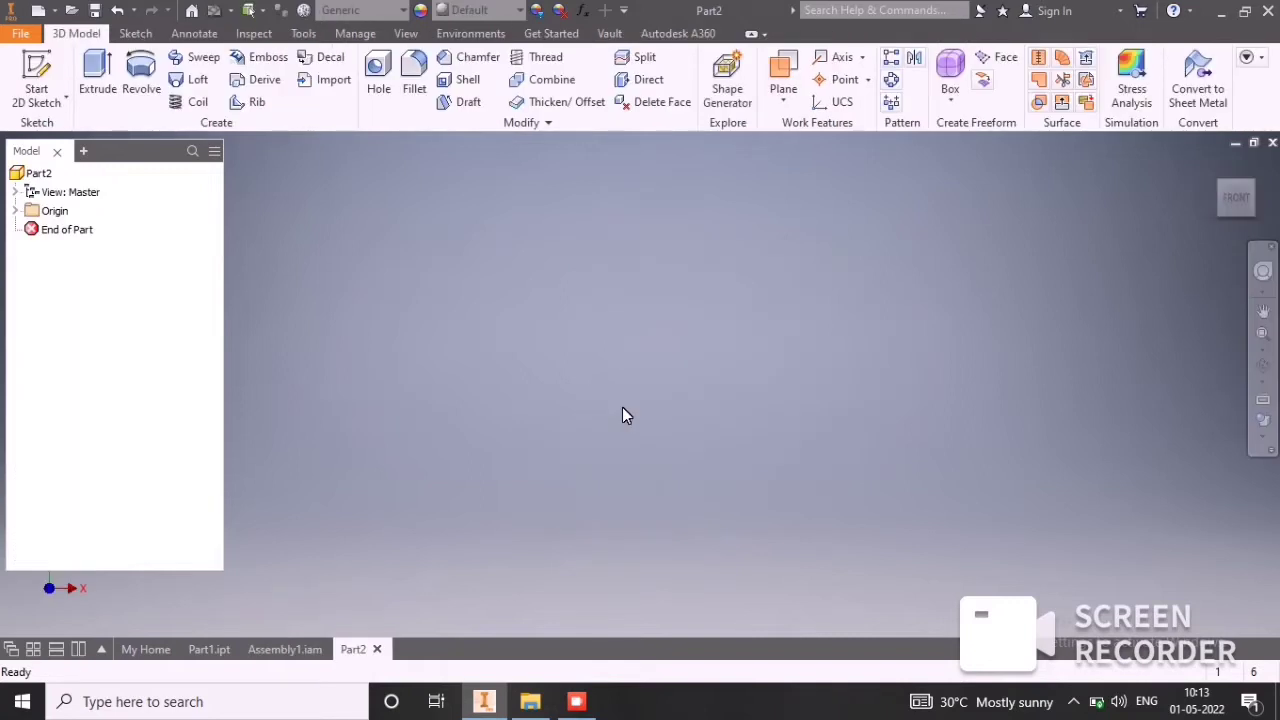
Start a sketch on the XY plane and draw a 22 mm diameter circle centred on the origin.
{"action": "left_click", "coordinate": [38, 82]}
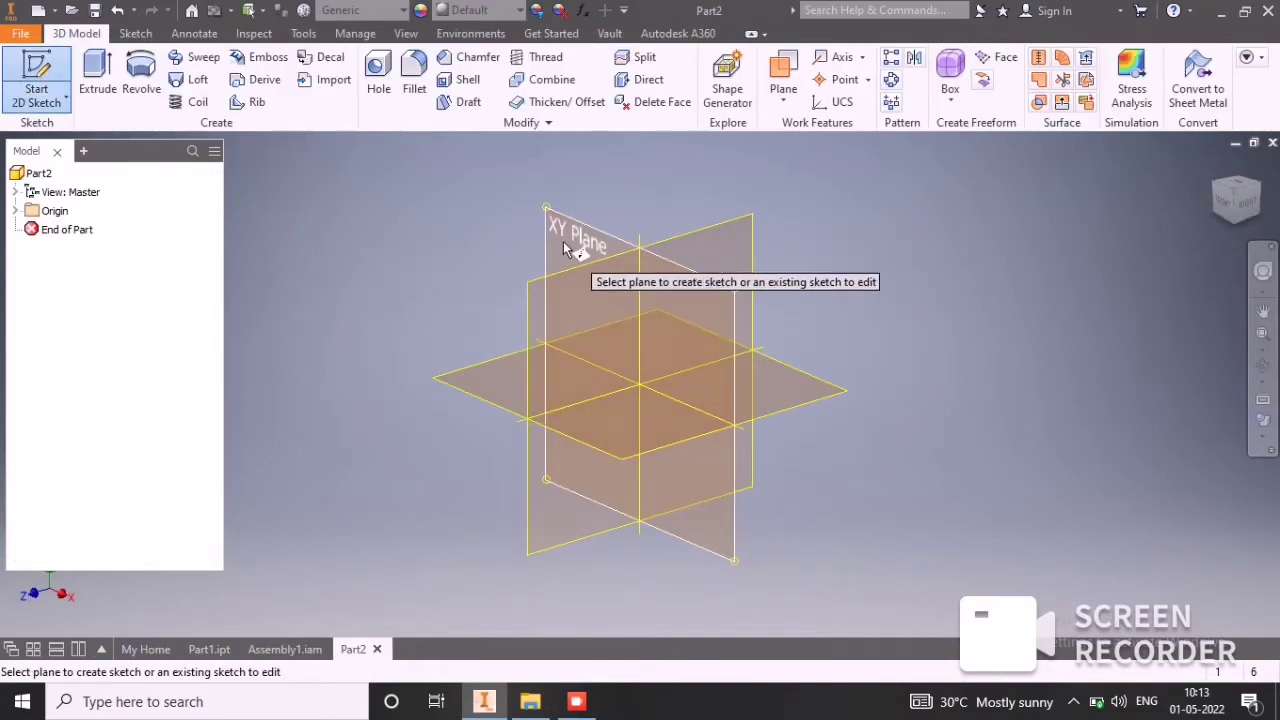
{"action": "left_click", "coordinate": [566, 248]}
{"action": "left_click", "coordinate": [143, 66]}
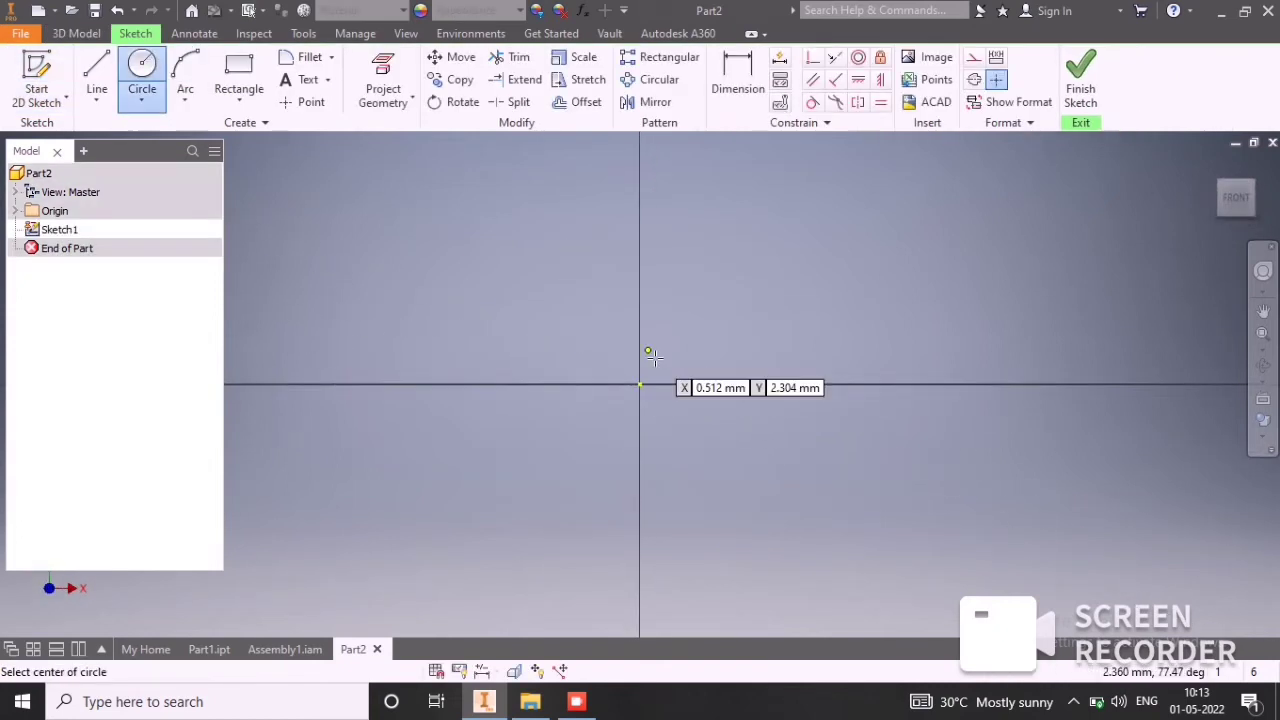
{"action": "left_click", "coordinate": [640, 384]}
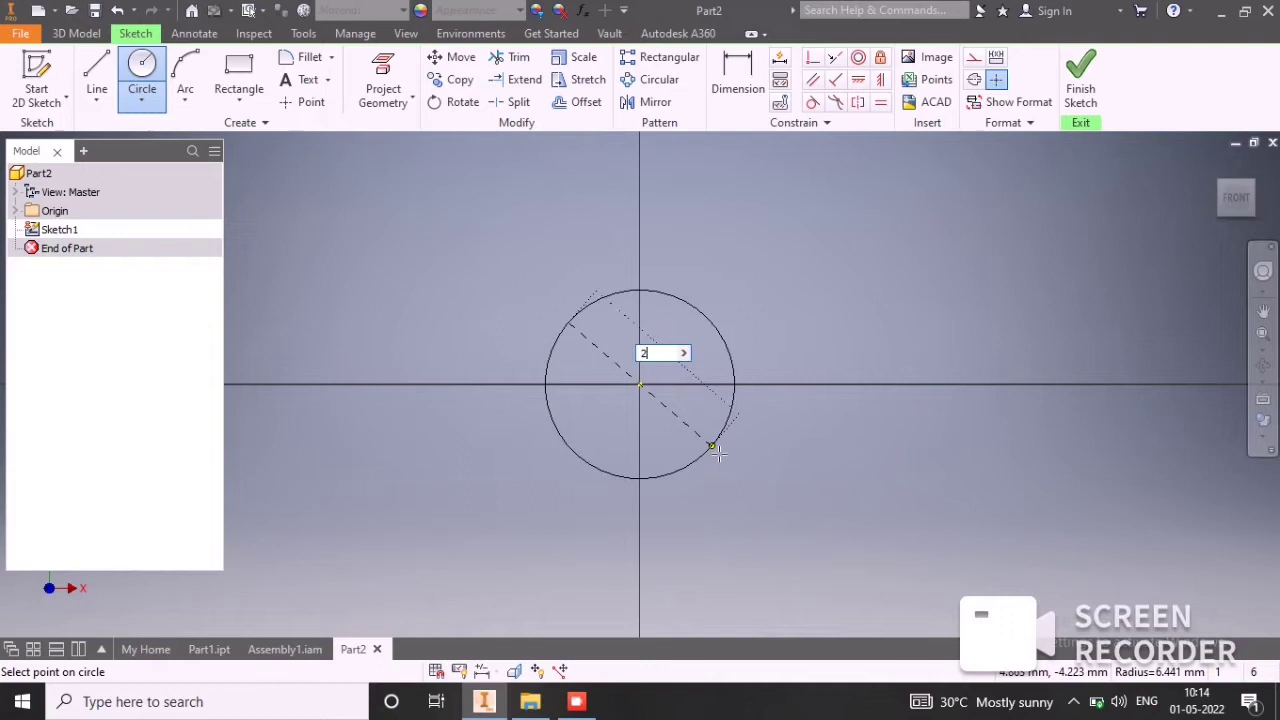
{"action": "key", "text": "Return"}
Draw a second 22 mm diameter circle above the first one, centred on the vertical axis.
{"action": "scroll", "coordinate": [648, 365], "scroll_direction": "down", "scroll_amount": 5}
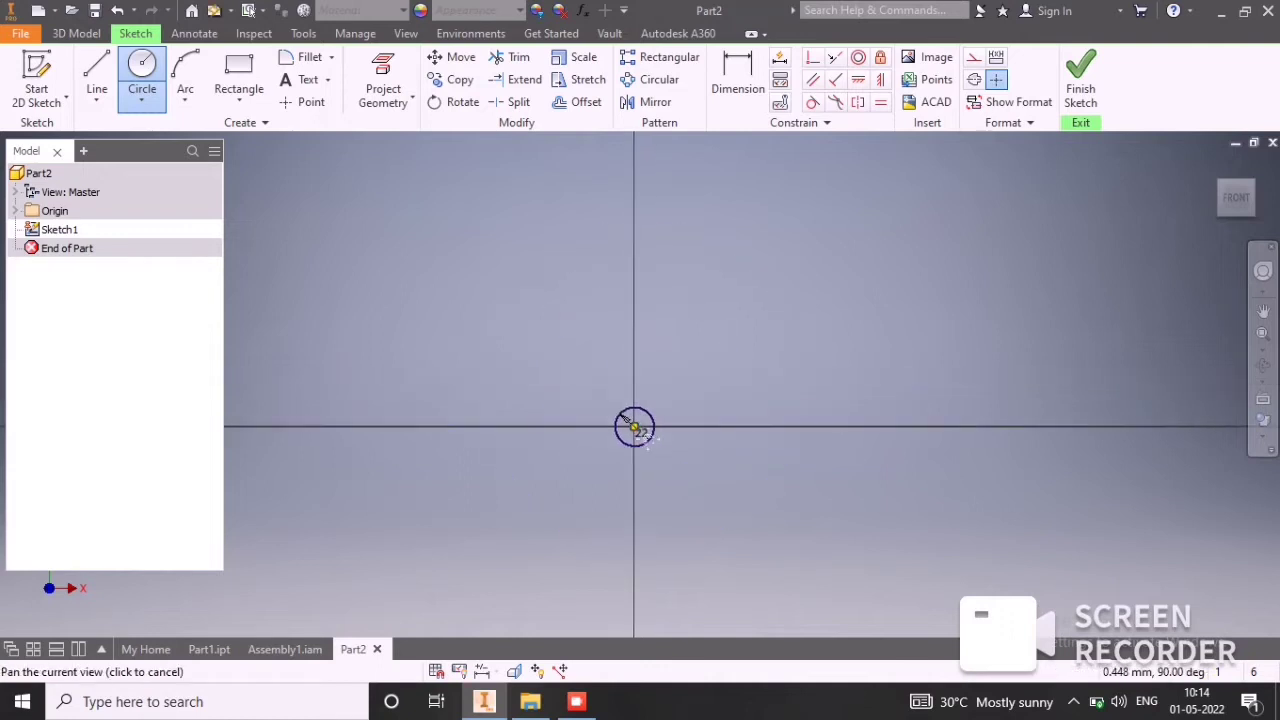
{"action": "scroll", "coordinate": [638, 387], "scroll_direction": "up", "scroll_amount": 5}
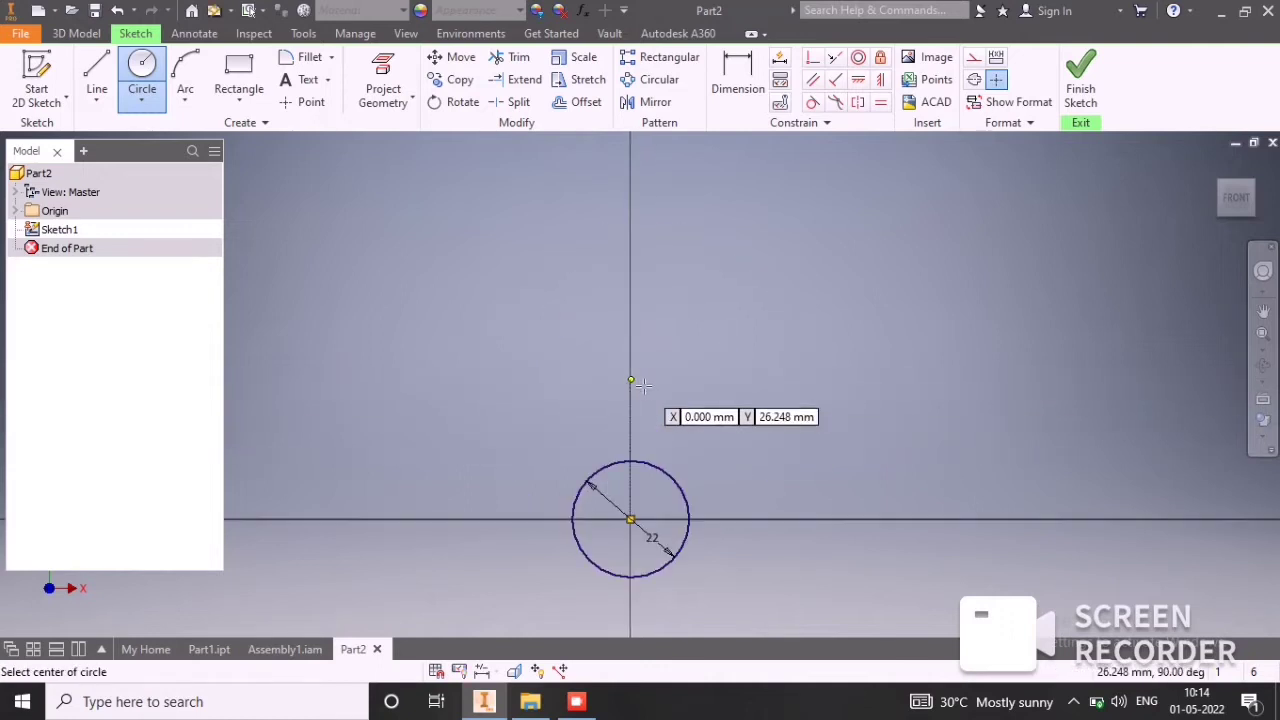
{"action": "left_click", "coordinate": [630, 333]}
{"action": "type", "text": "22"}
{"action": "key", "text": "Return"}
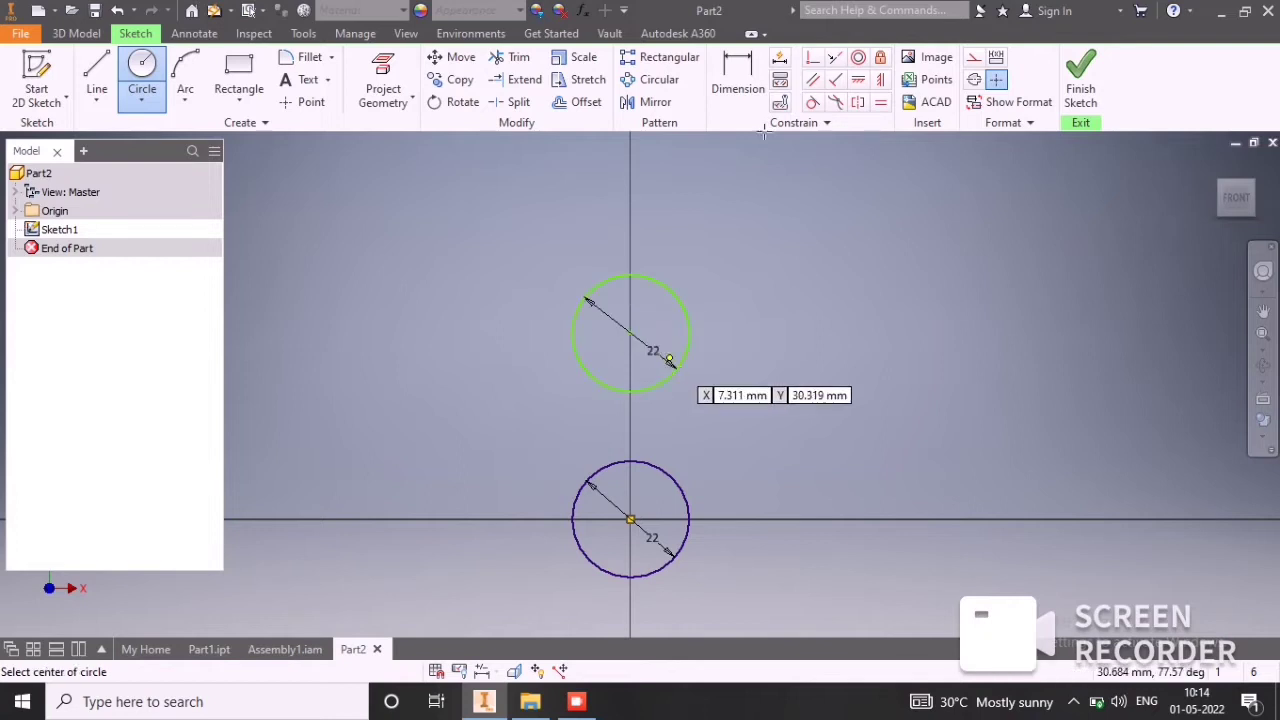
Constrain the centres of the two circles to be vertically aligned.
{"action": "left_click", "coordinate": [881, 81]}
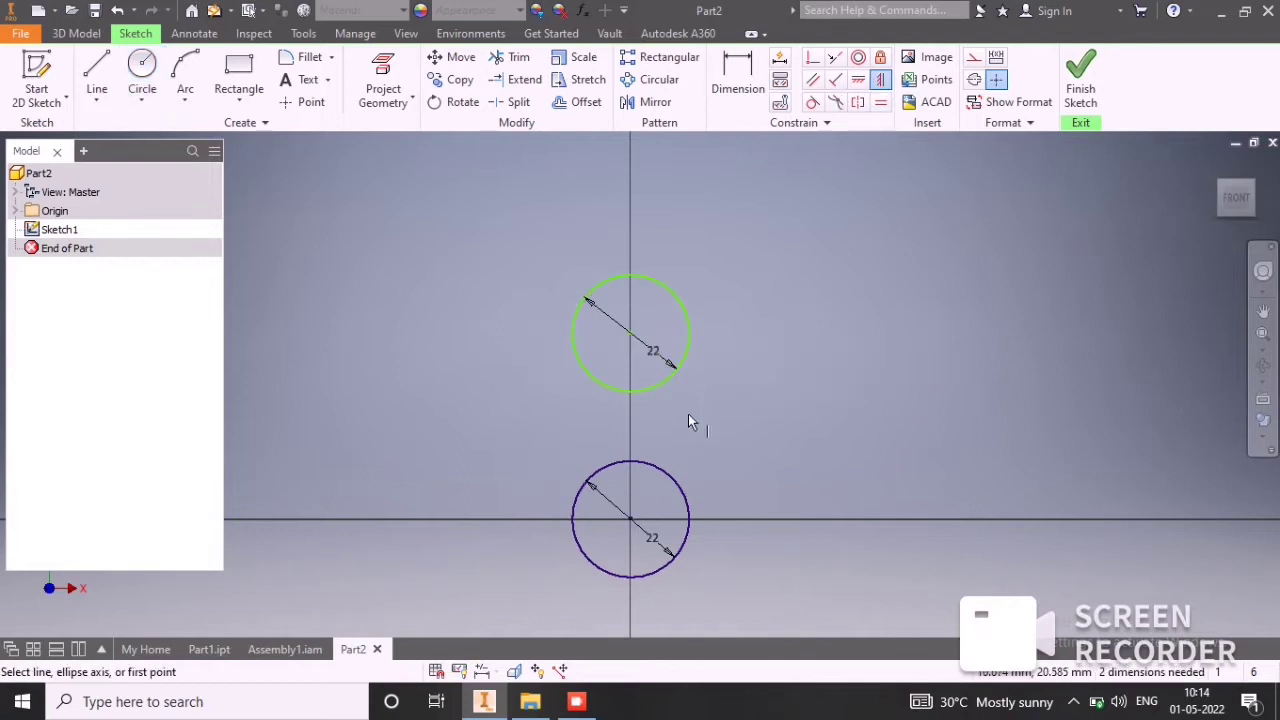
{"action": "left_click", "coordinate": [631, 521]}
{"action": "left_click", "coordinate": [632, 336]}
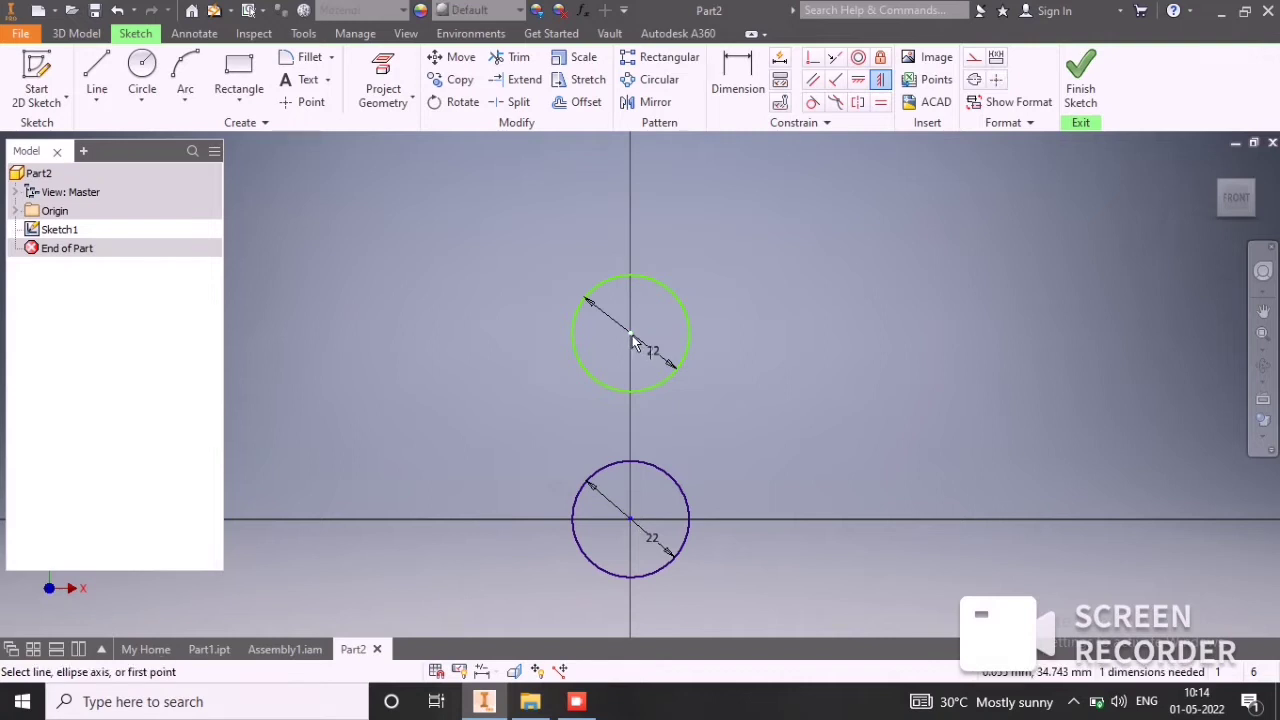
Dimension the vertical distance between the two circle centres as 30 mm.
{"action": "left_click", "coordinate": [737, 75]}
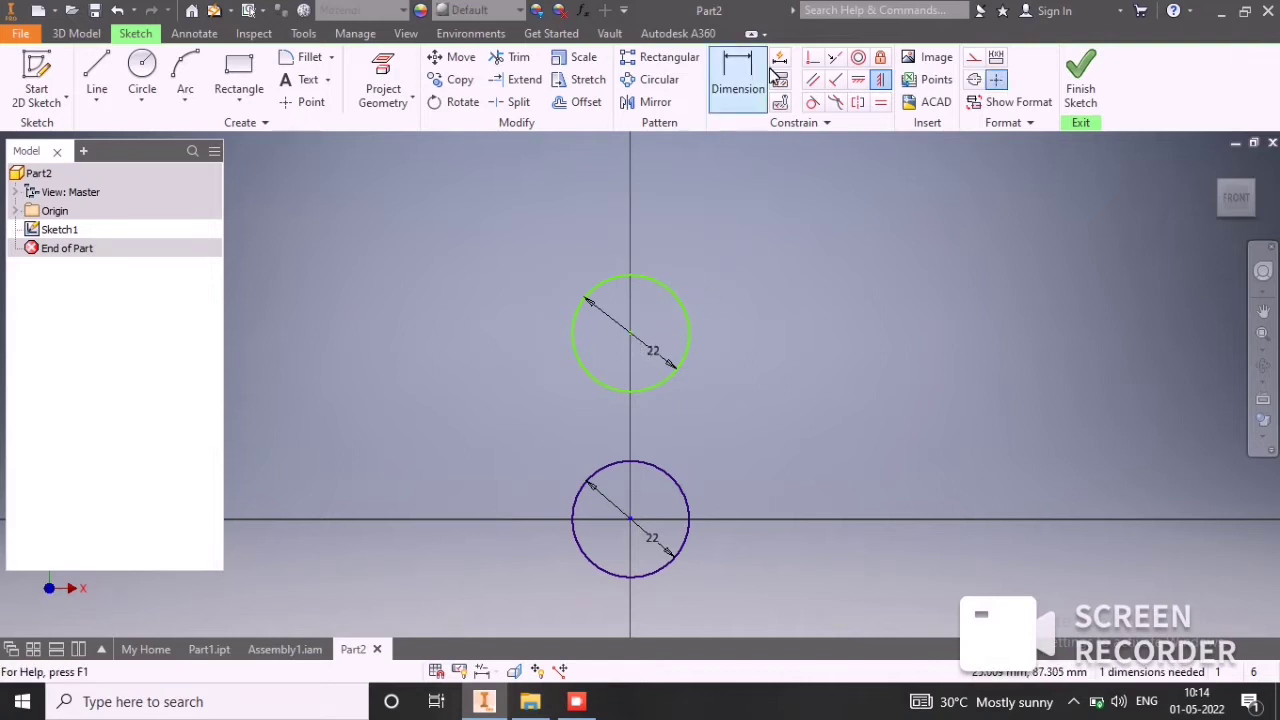
{"action": "left_click", "coordinate": [629, 331]}
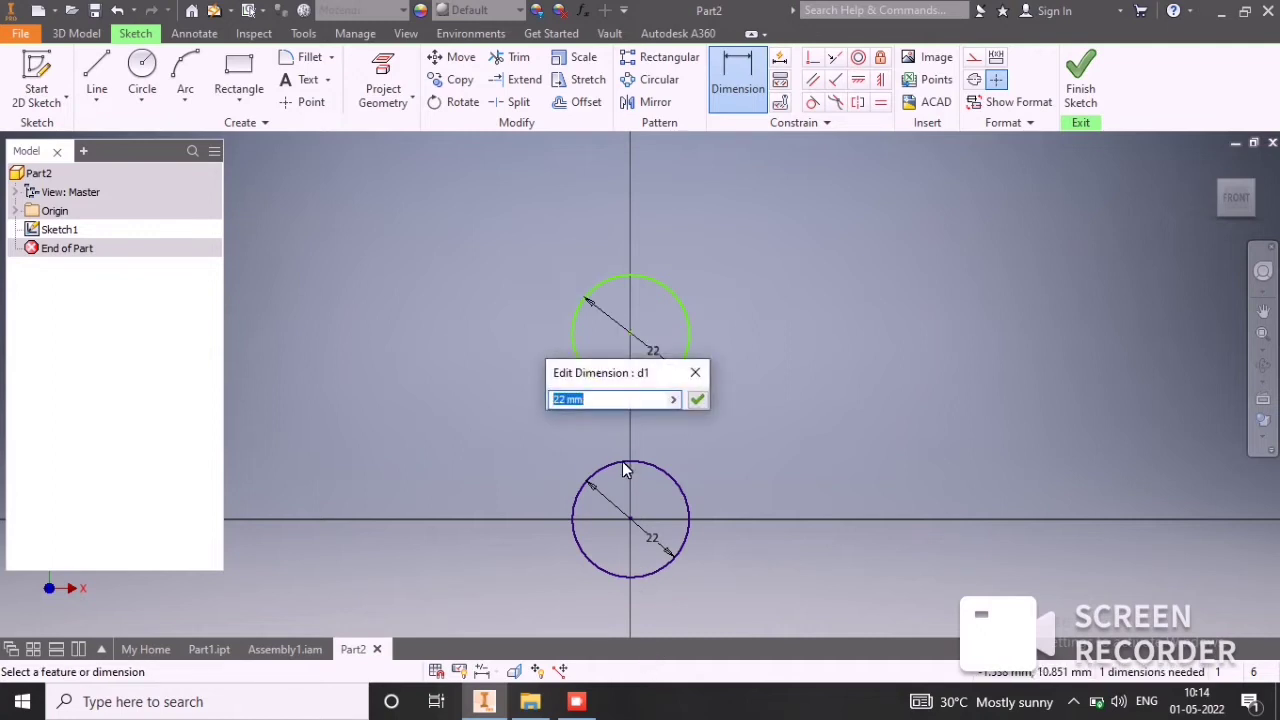
{"action": "left_click", "coordinate": [695, 372]}
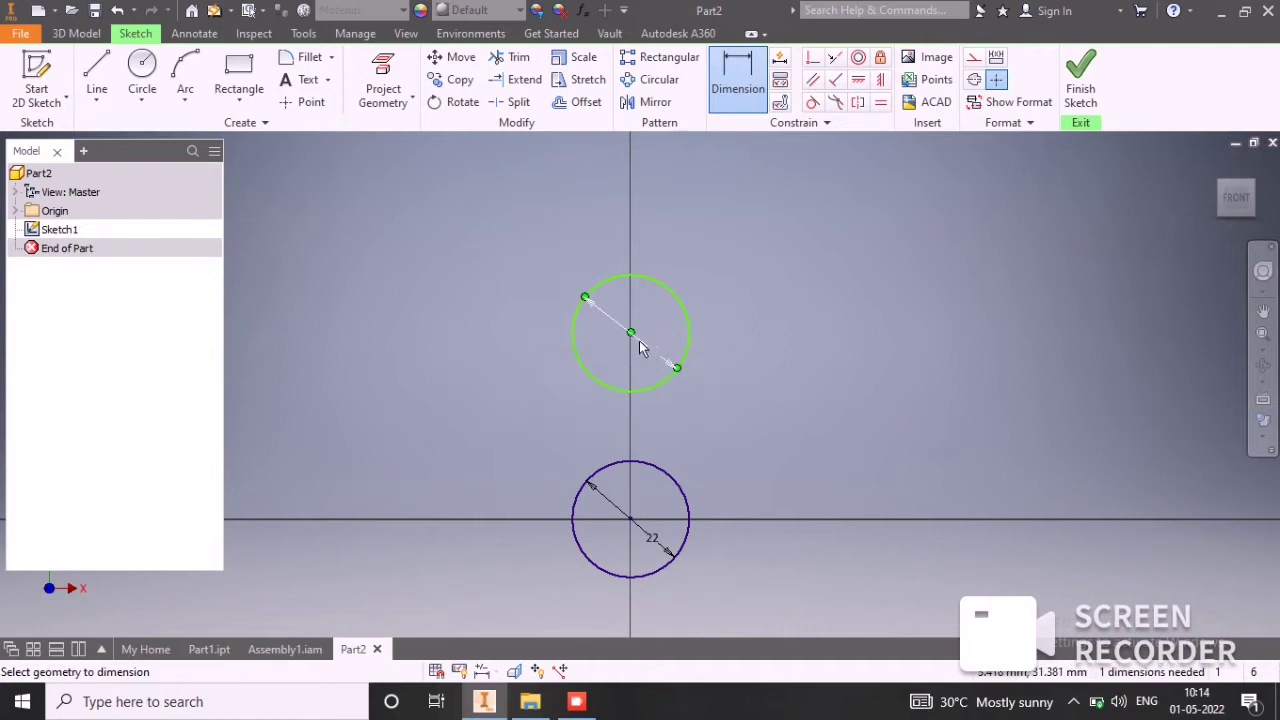
{"action": "left_click", "coordinate": [632, 333]}
{"action": "left_click", "coordinate": [640, 528]}
{"action": "left_click", "coordinate": [632, 522]}
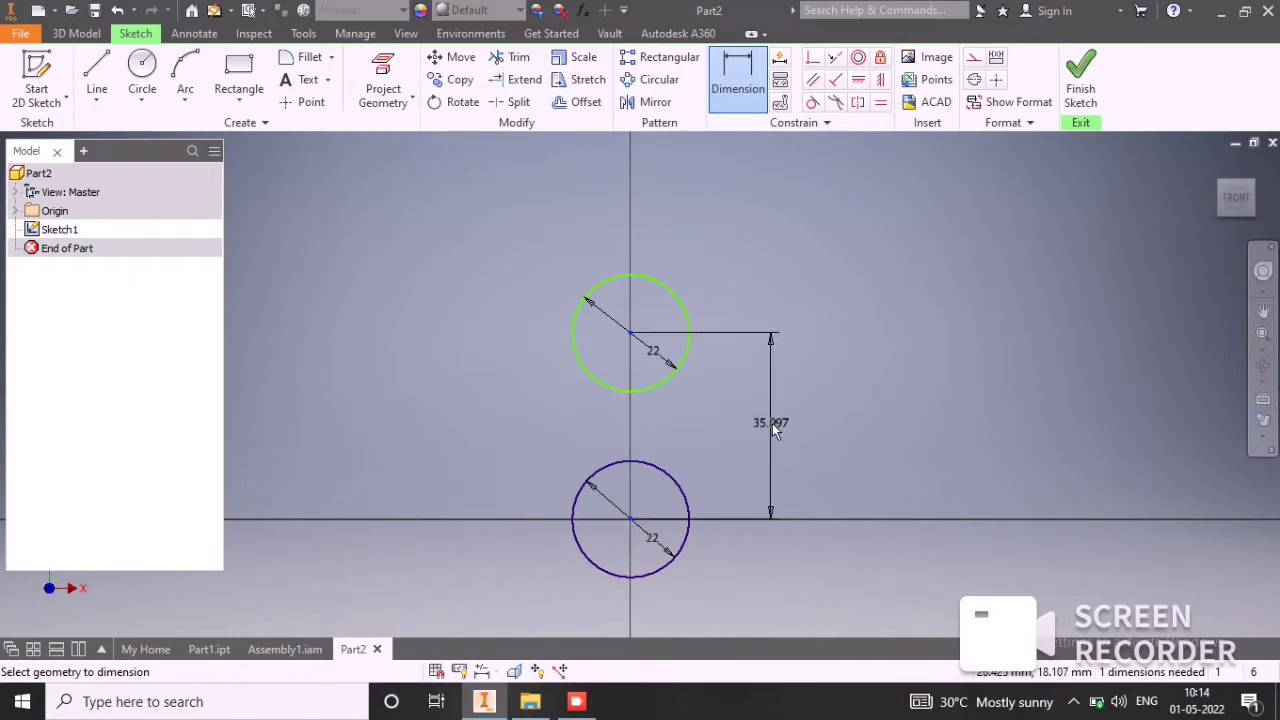
{"action": "left_click", "coordinate": [772, 423]}
{"action": "type", "text": "30"}
{"action": "key", "text": "Return"}
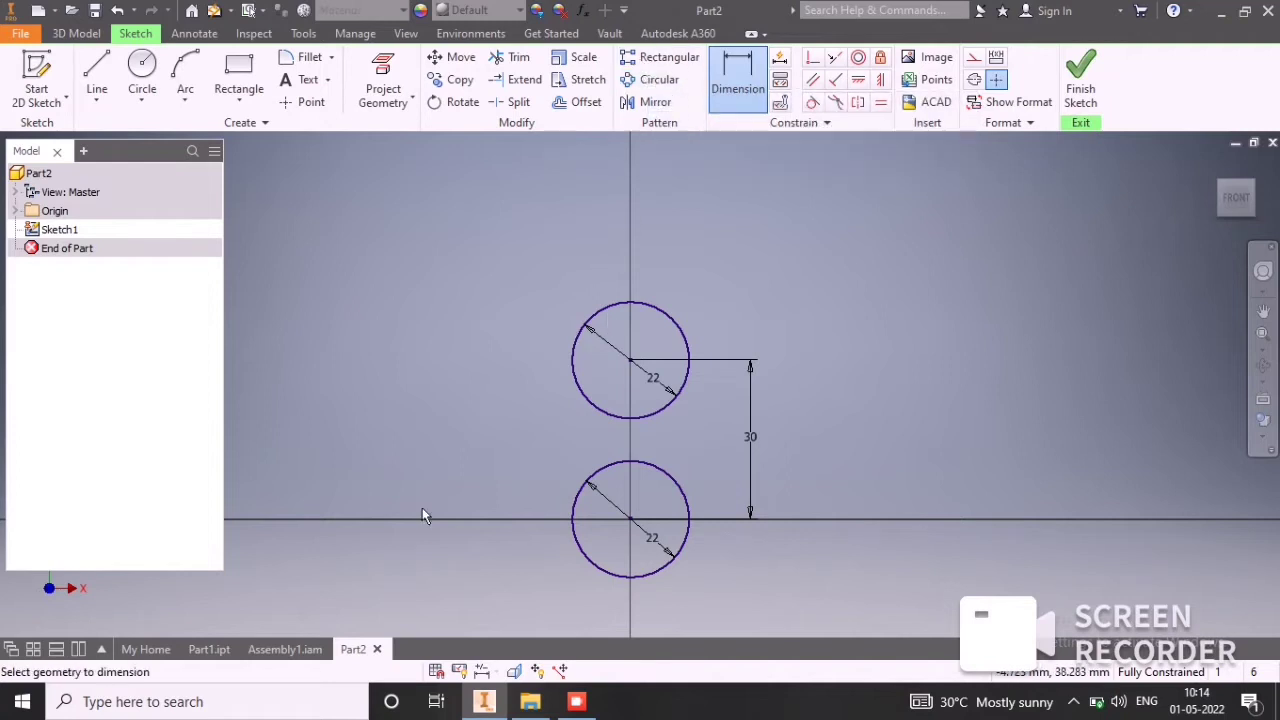
Create a circular pattern of the upper circle with 3 instances over 360 degrees around the central circle's centre.
{"action": "scroll", "coordinate": [760, 332], "scroll_direction": "up", "scroll_amount": 3}
{"action": "scroll", "coordinate": [754, 334], "scroll_direction": "down", "scroll_amount": 2}
{"action": "middle_click_drag", "start_coordinate": [754, 334], "coordinate": [729, 197]}
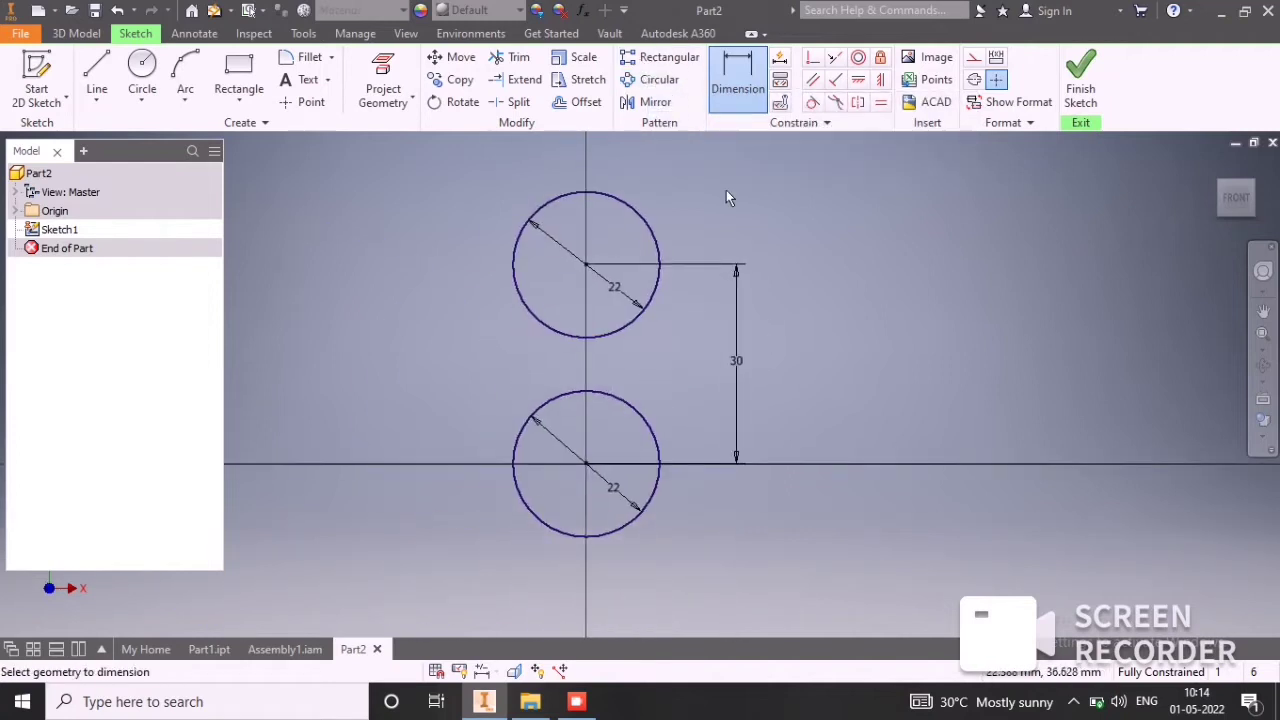
{"action": "left_click", "coordinate": [659, 84]}
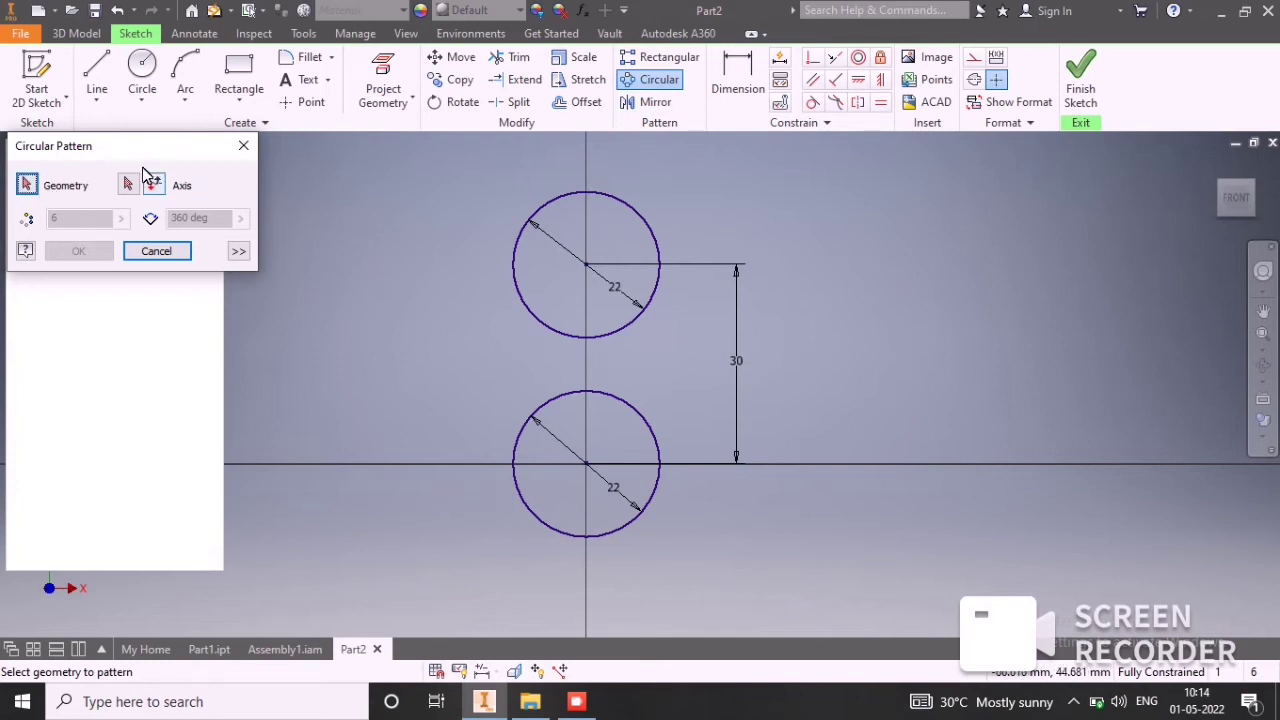
{"action": "left_click", "coordinate": [550, 200]}
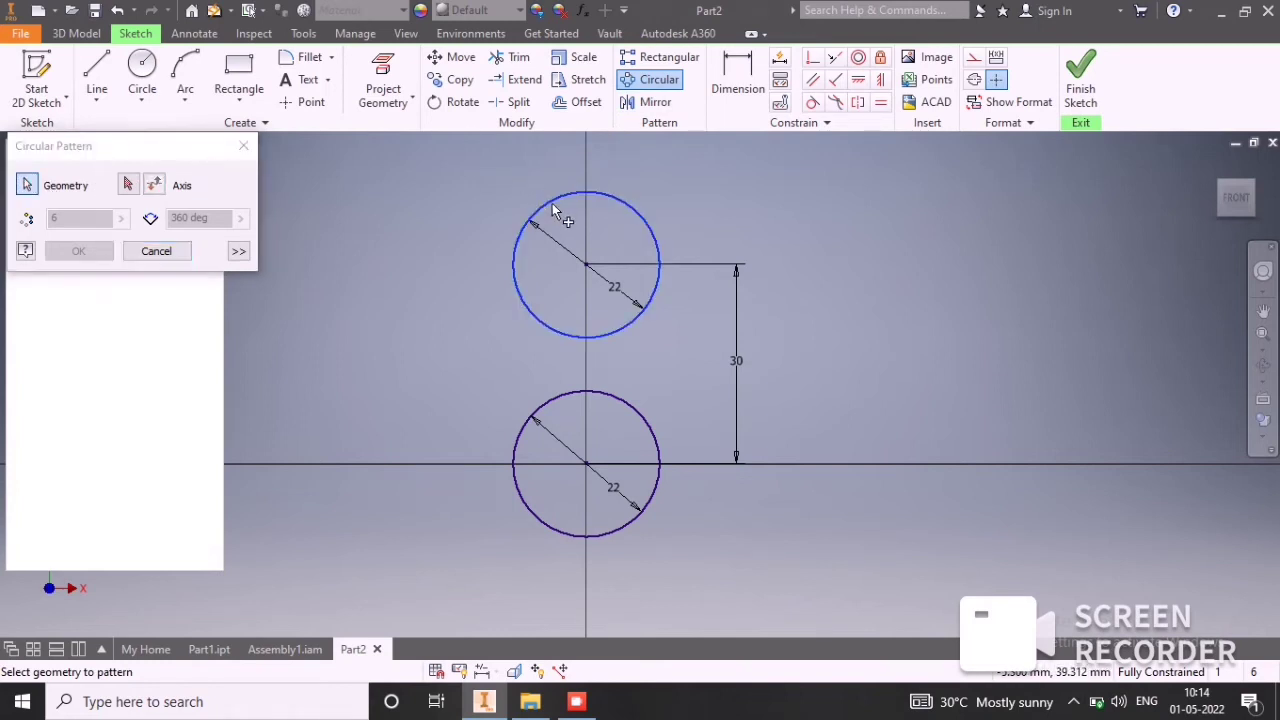
{"action": "left_click", "coordinate": [128, 185]}
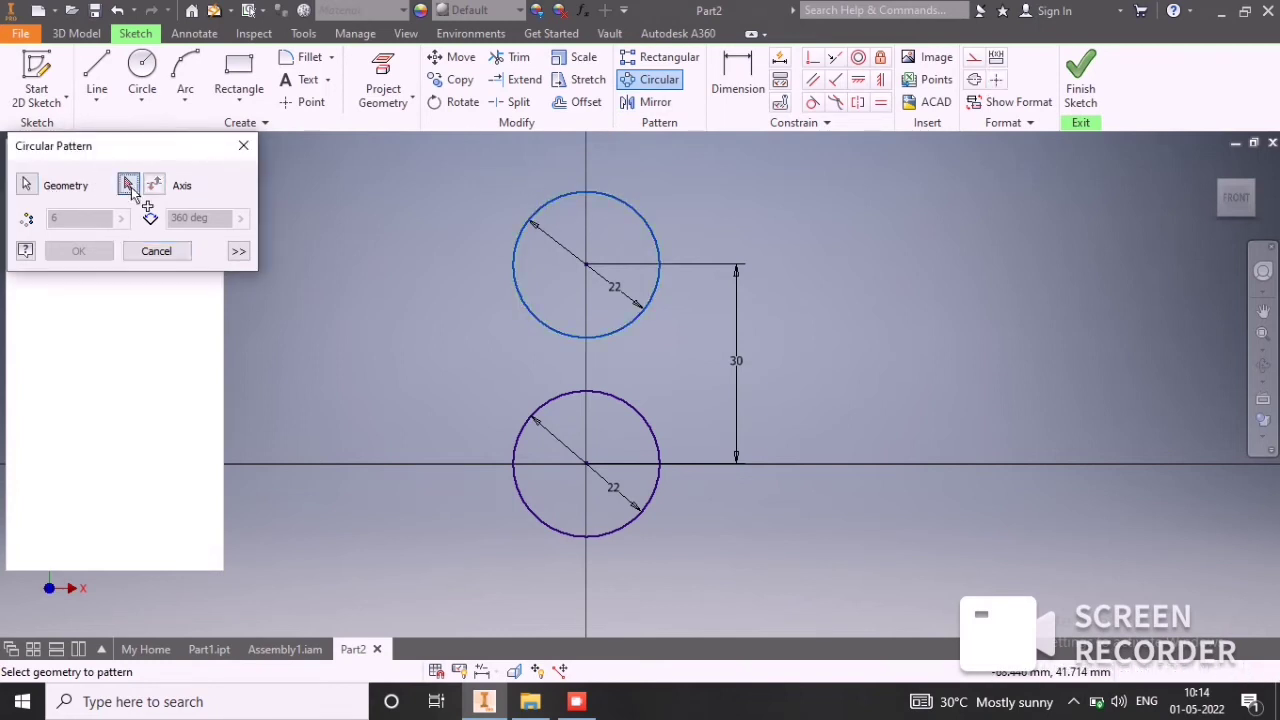
{"action": "left_click", "coordinate": [587, 466]}
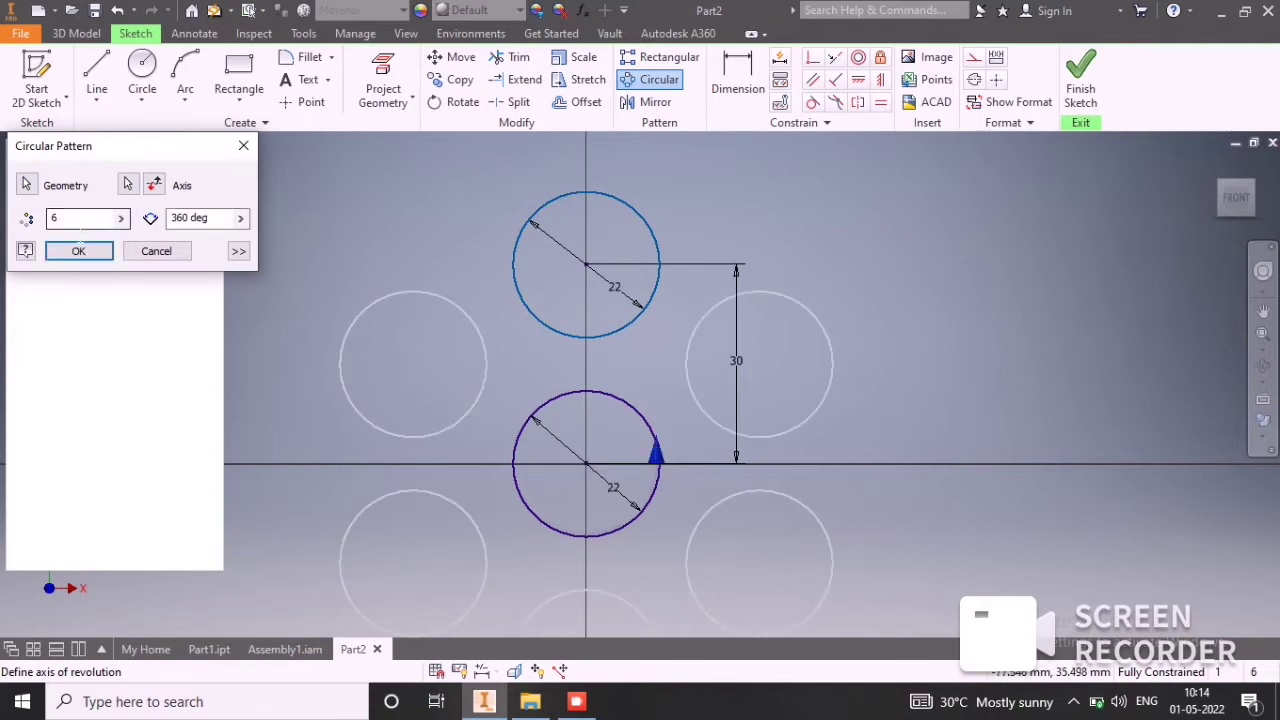
{"action": "type", "text": "3"}
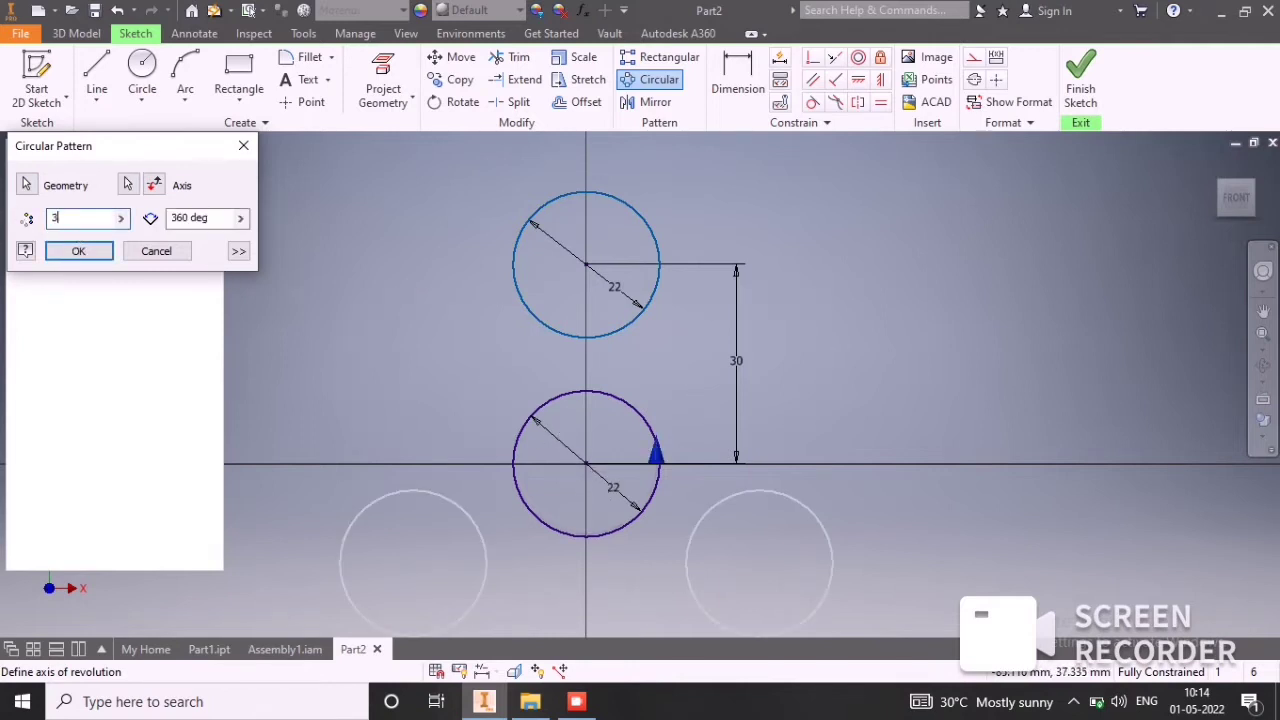
{"action": "left_click", "coordinate": [80, 251]}
Offset the upper 22 mm circle outward by 6 mm.
{"action": "scroll", "coordinate": [735, 370], "scroll_direction": "up", "scroll_amount": 3}
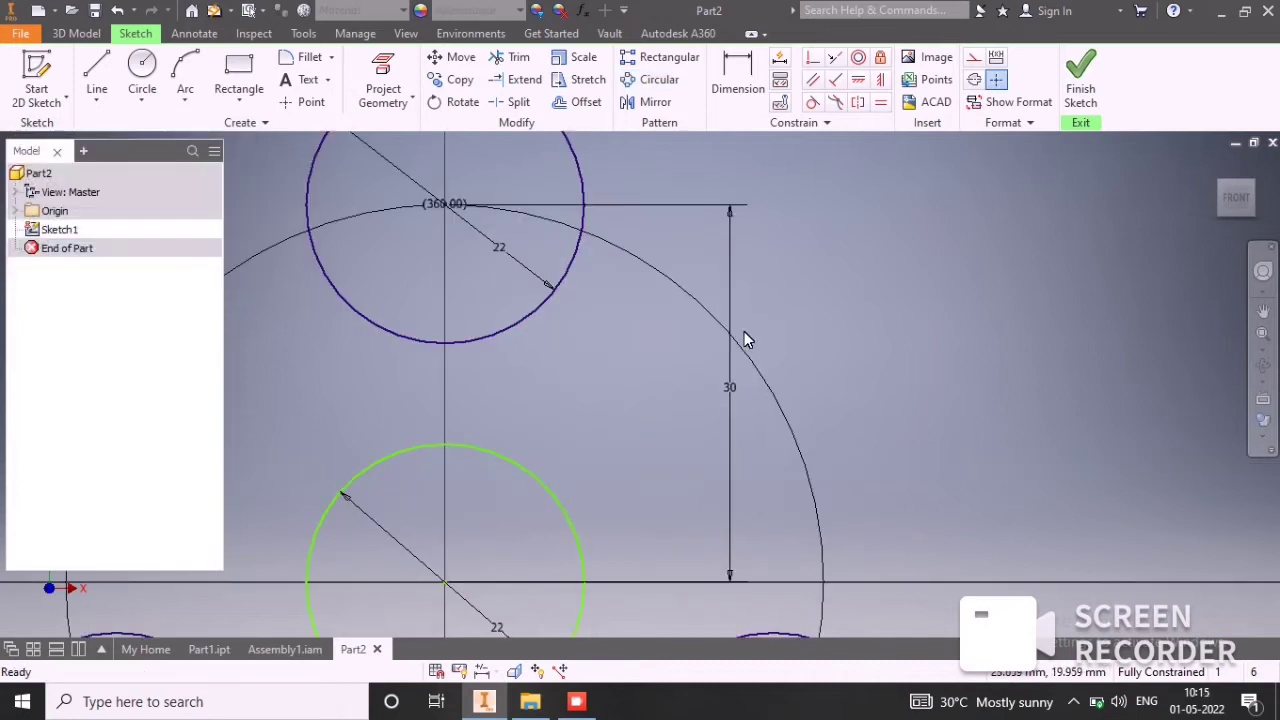
{"action": "scroll", "coordinate": [745, 340], "scroll_direction": "down", "scroll_amount": 5}
{"action": "scroll", "coordinate": [621, 257], "scroll_direction": "up", "scroll_amount": 2}
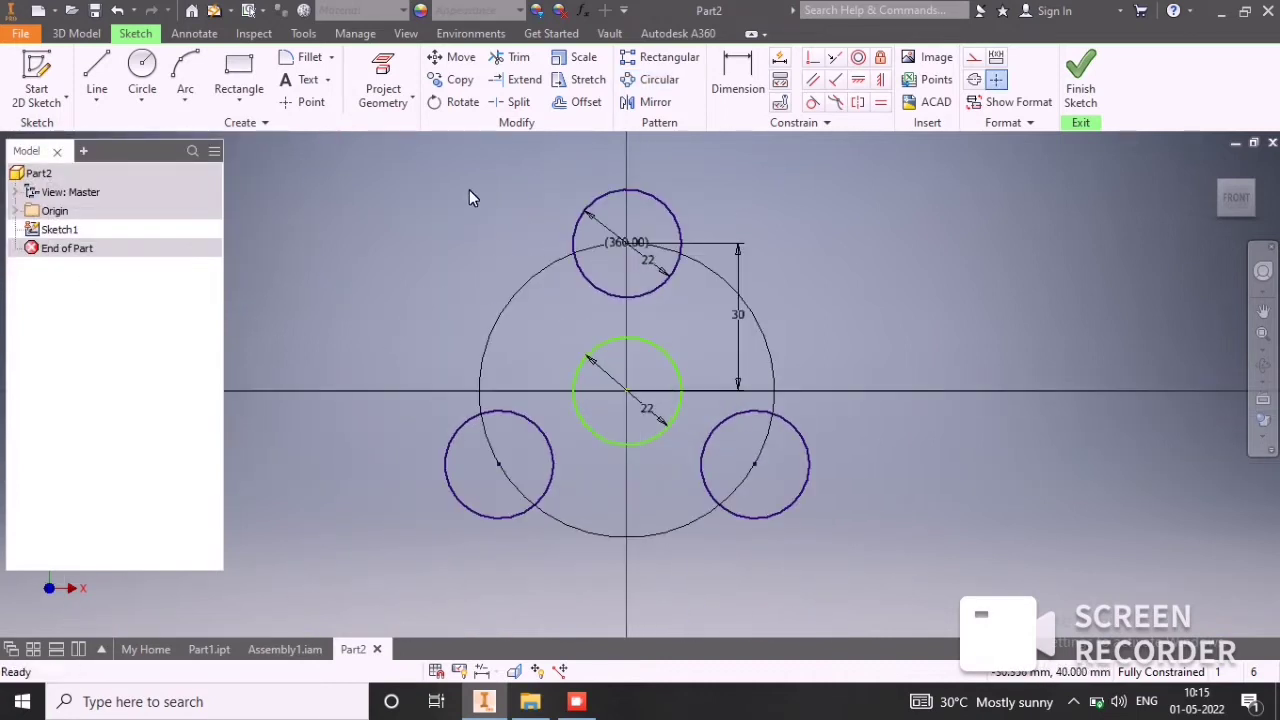
{"action": "left_click", "coordinate": [586, 102]}
{"action": "left_click", "coordinate": [664, 211]}
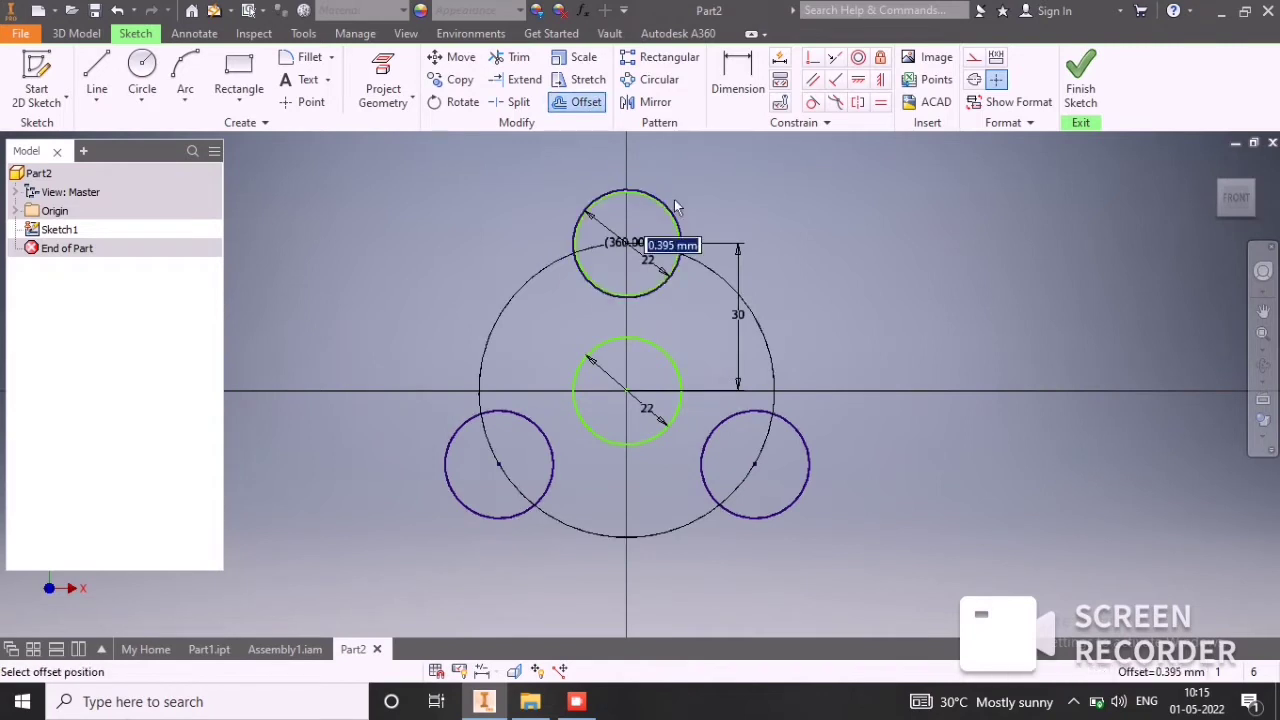
{"action": "key", "text": "Return"}
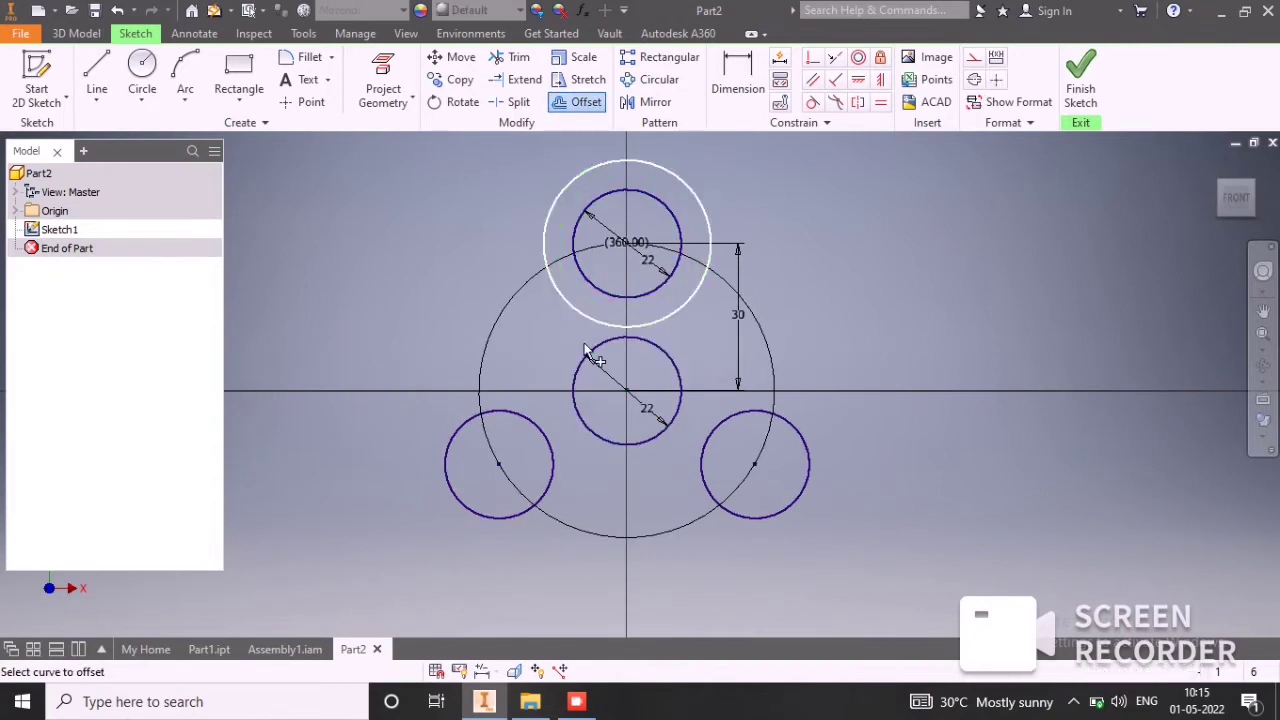
{"action": "left_click", "coordinate": [537, 423]}
{"action": "left_click", "coordinate": [521, 370]}
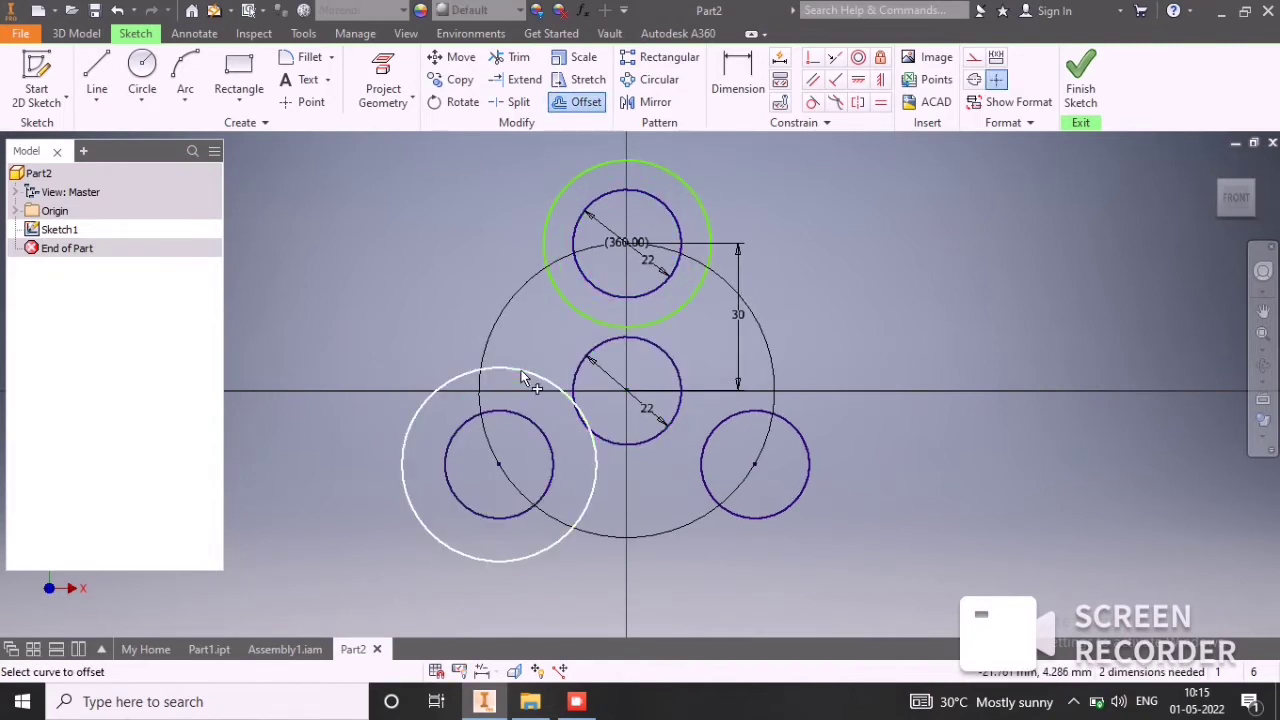
{"action": "key", "text": "Escape"}
{"action": "left_click", "coordinate": [519, 413]}
Offset the lower-left and lower-right 22 mm circles outward by 6 mm each.
{"action": "left_click", "coordinate": [582, 104]}
{"action": "left_click", "coordinate": [532, 418]}
{"action": "type", "text": "6"}
{"action": "key", "text": "Return"}
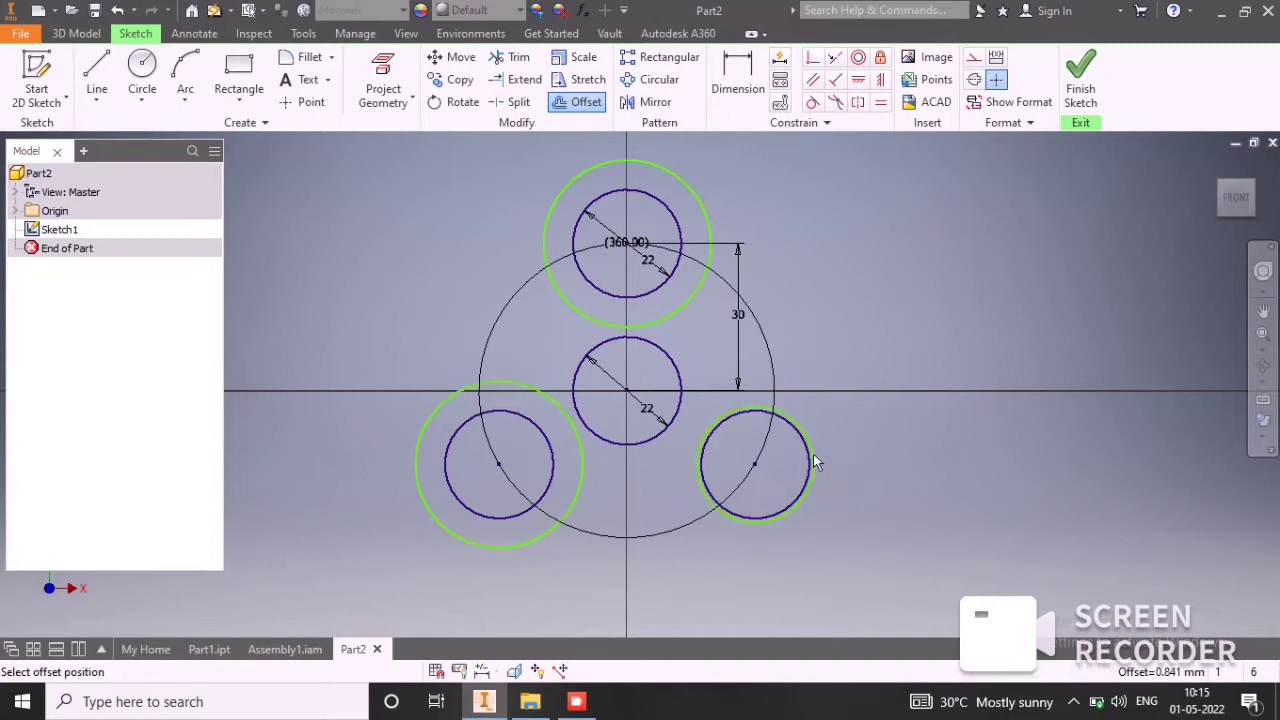
{"action": "left_click", "coordinate": [813, 454]}
{"action": "type", "text": "6"}
{"action": "key", "text": "Return"}
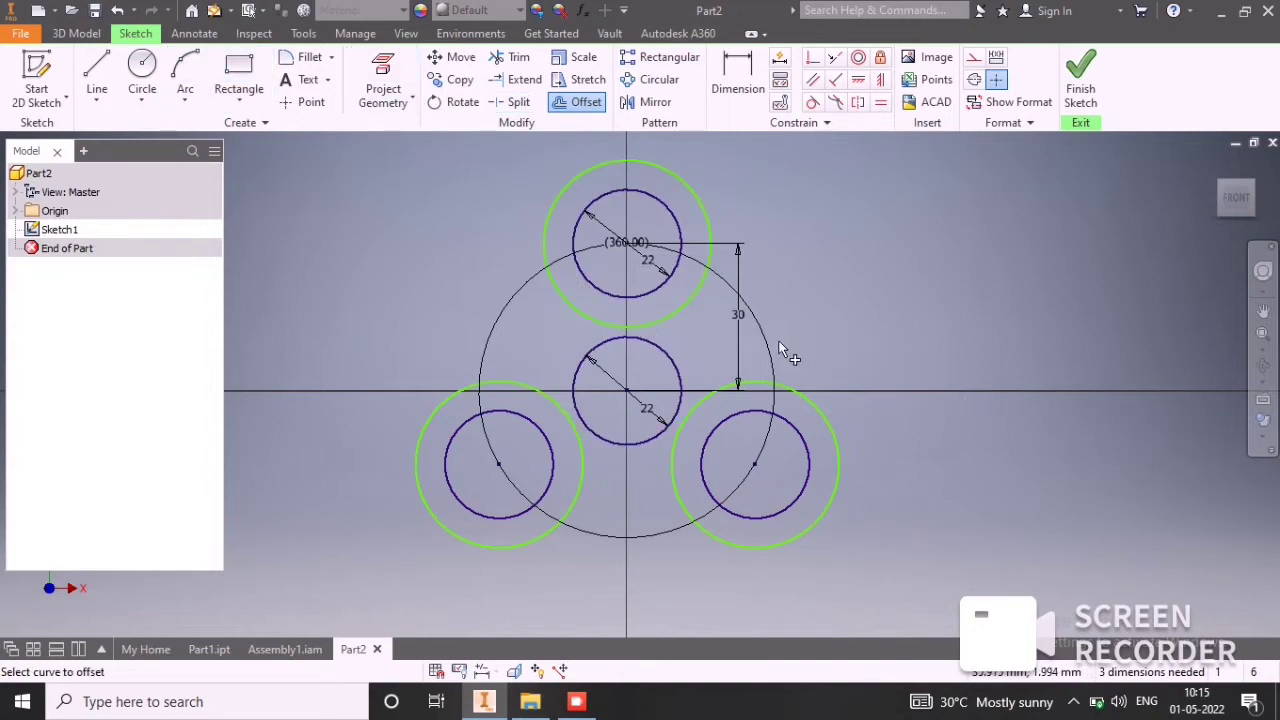
Draw three inward-curving three-point arcs, each connecting two neighbouring outer offset circles.
{"action": "left_click", "coordinate": [185, 75]}
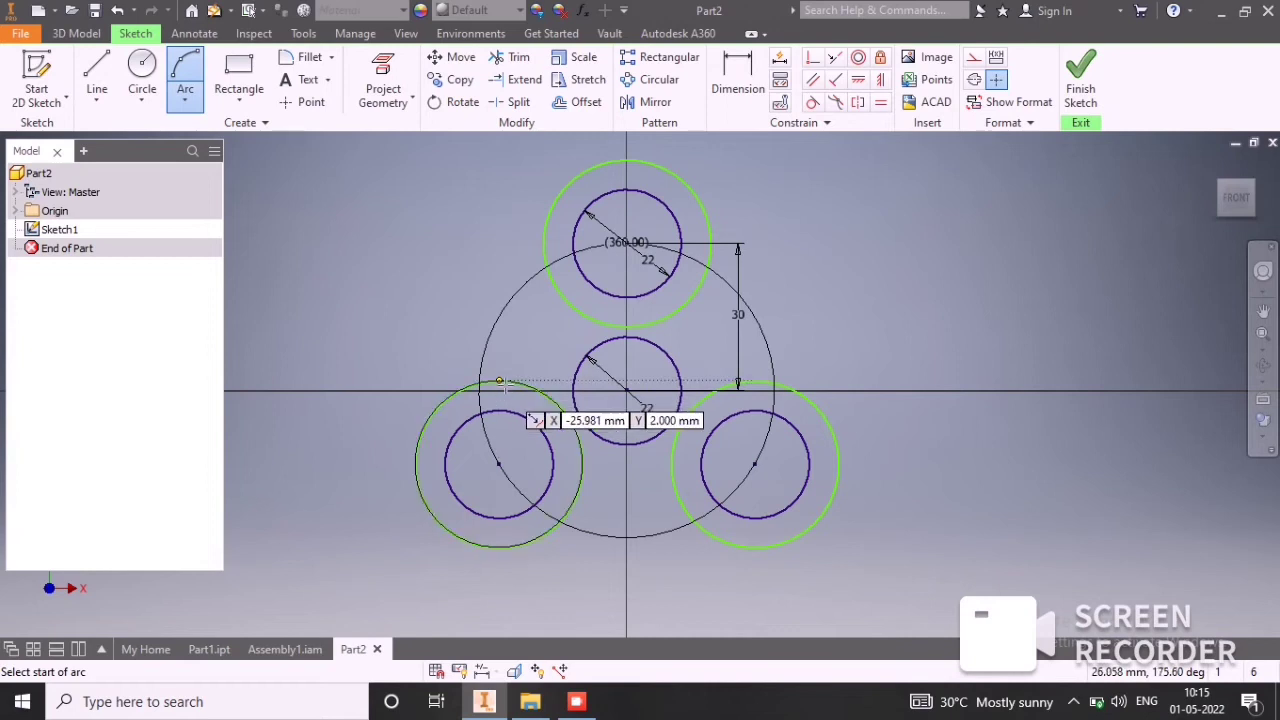
{"action": "left_click", "coordinate": [499, 381]}
{"action": "left_click", "coordinate": [563, 298]}
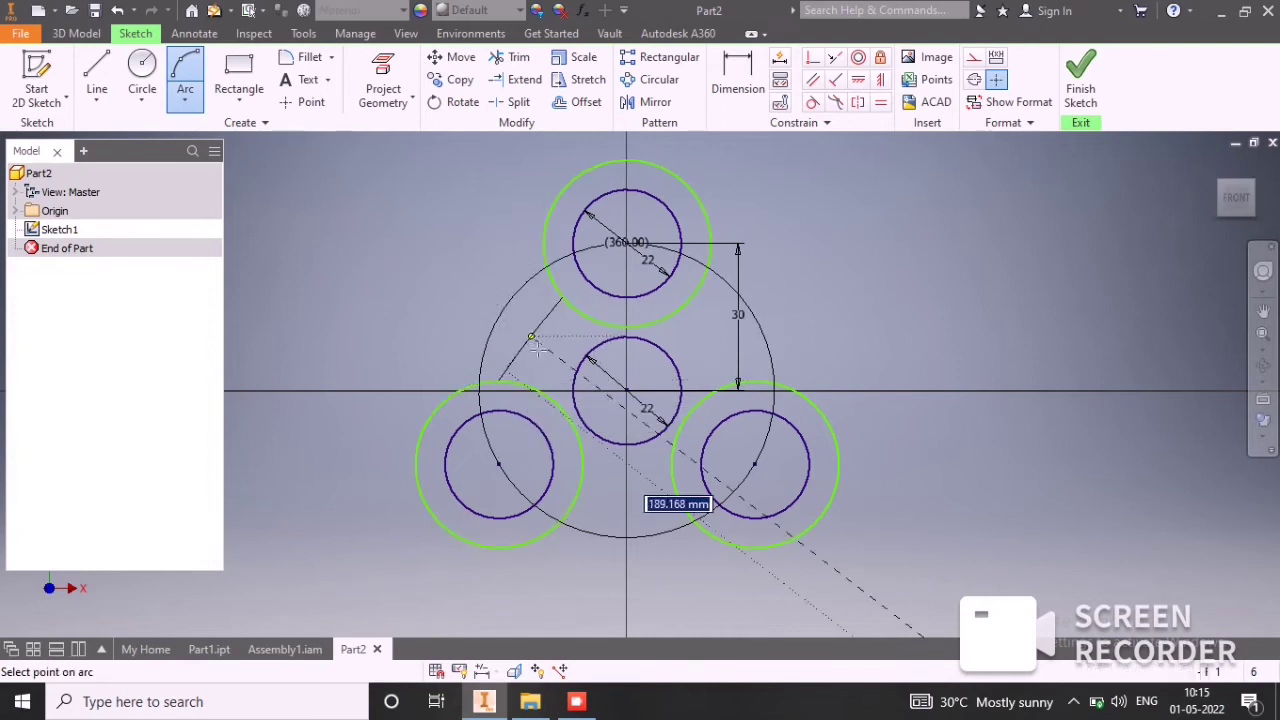
{"action": "left_click", "coordinate": [545, 340]}
{"action": "left_click", "coordinate": [564, 518]}
{"action": "left_click", "coordinate": [681, 504]}
{"action": "left_click", "coordinate": [625, 482]}
{"action": "left_click", "coordinate": [699, 297]}
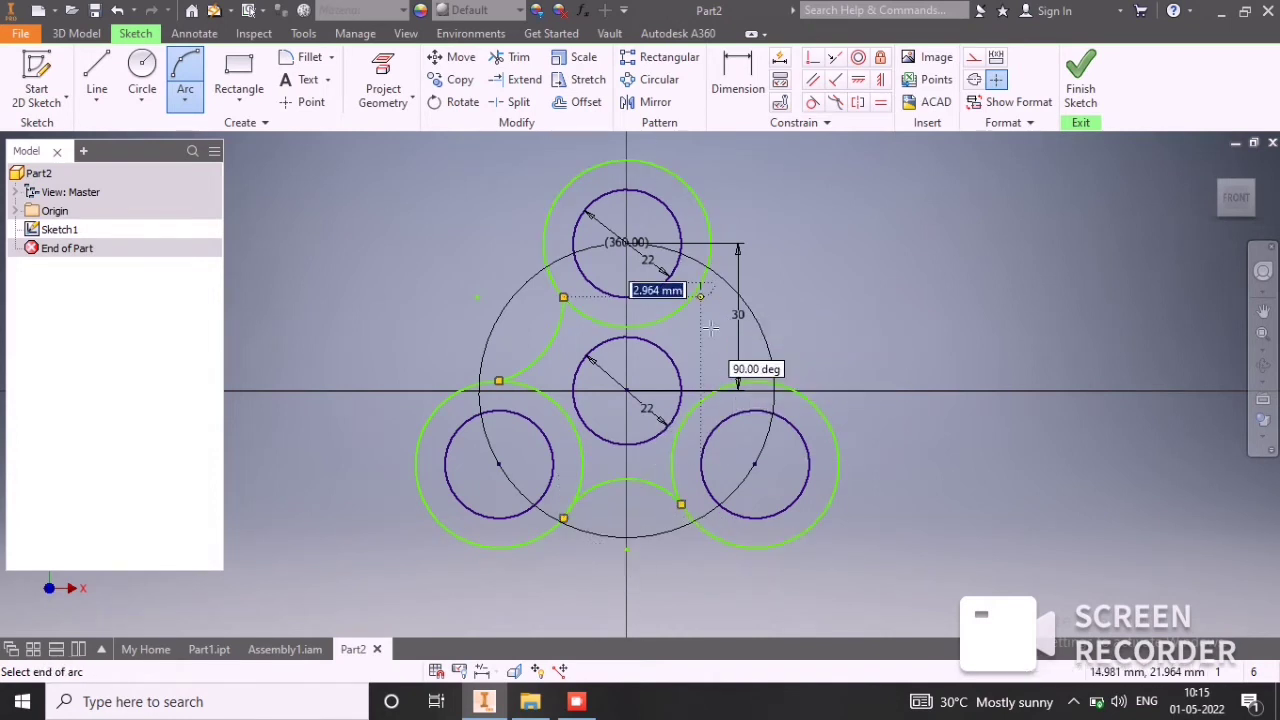
{"action": "left_click", "coordinate": [755, 381]}
{"action": "left_click", "coordinate": [707, 350]}
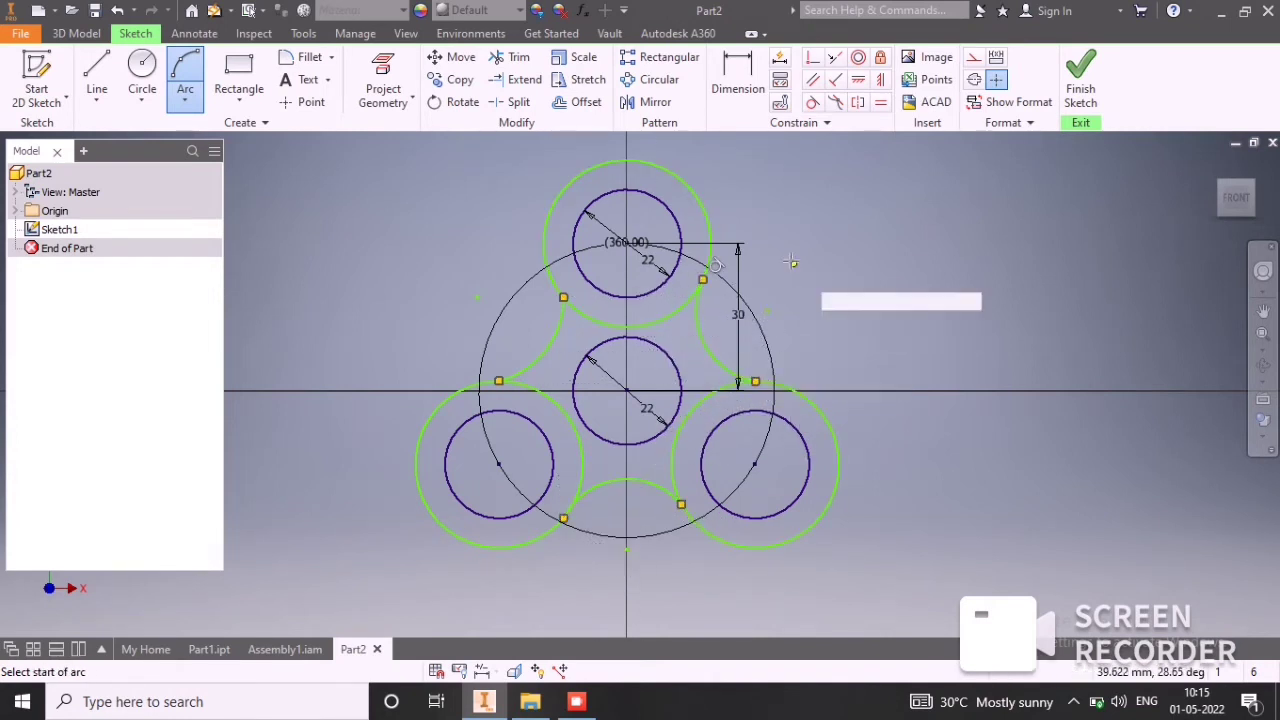
Make the left connecting arc tangent to the upper and lower-left outer circles.
{"action": "left_click", "coordinate": [813, 102]}
{"action": "left_click", "coordinate": [558, 314]}
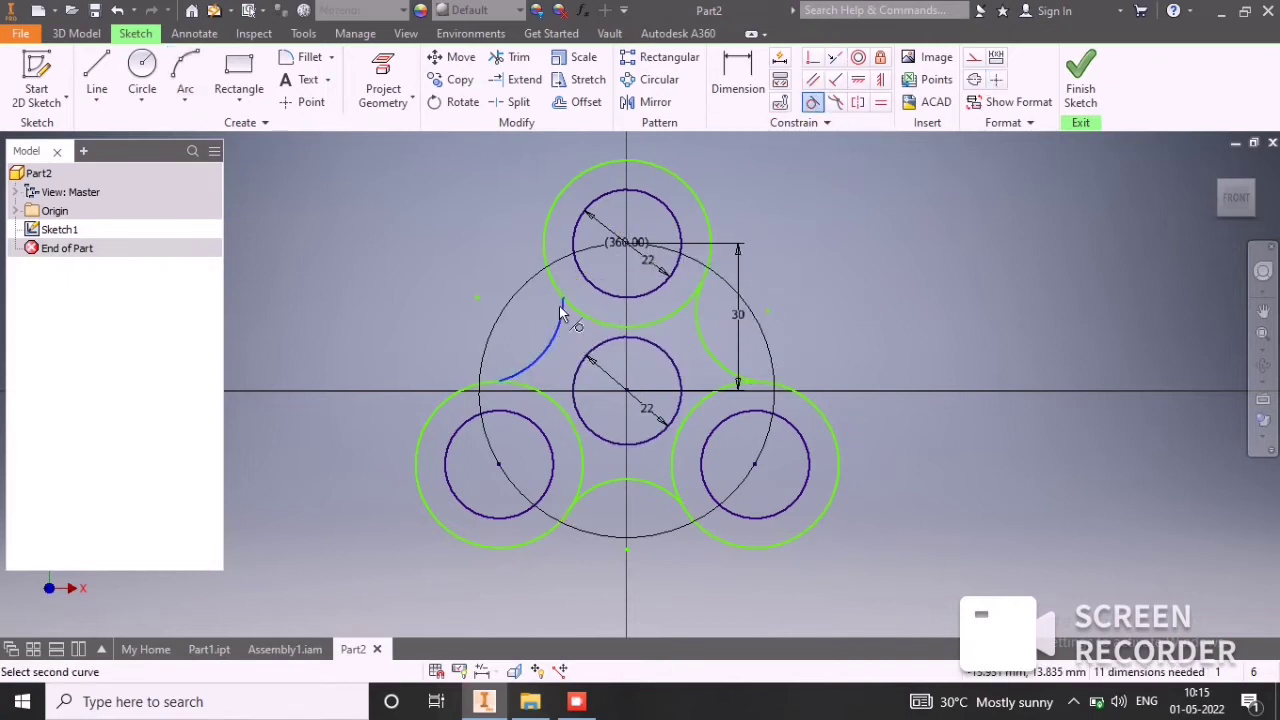
{"action": "left_click", "coordinate": [554, 288]}
{"action": "left_click", "coordinate": [552, 391]}
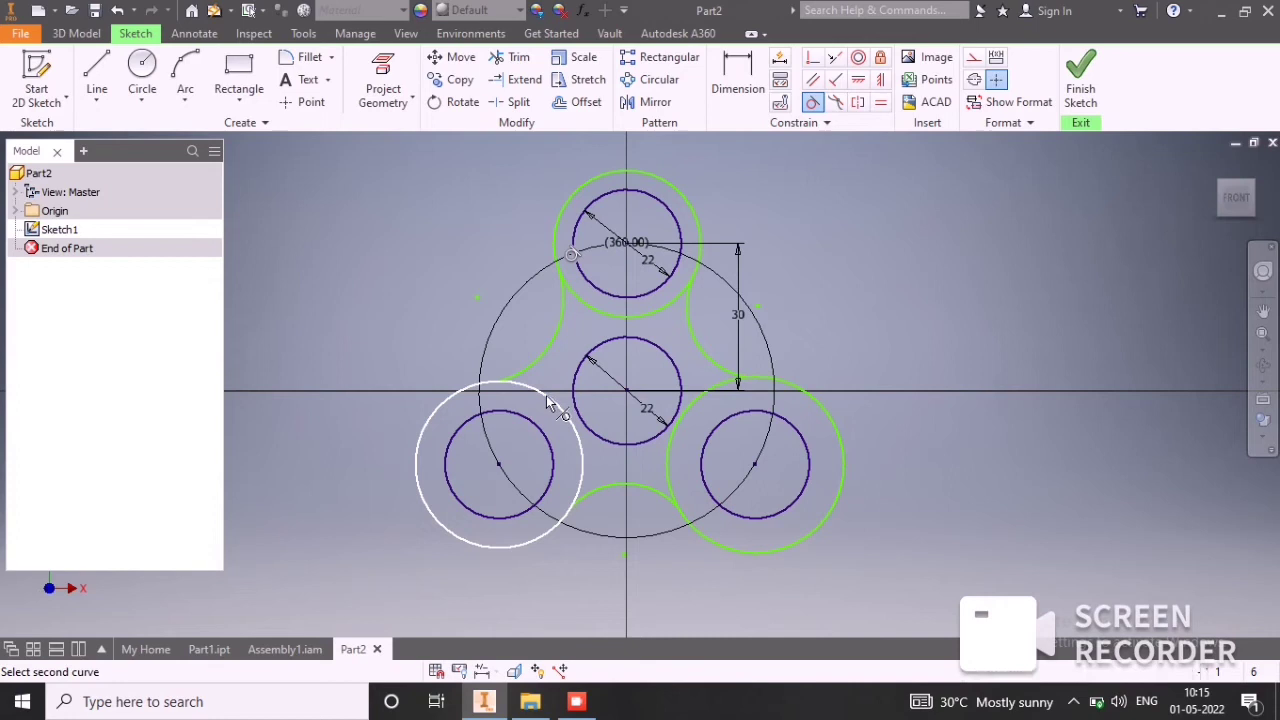
{"action": "left_click", "coordinate": [527, 378]}
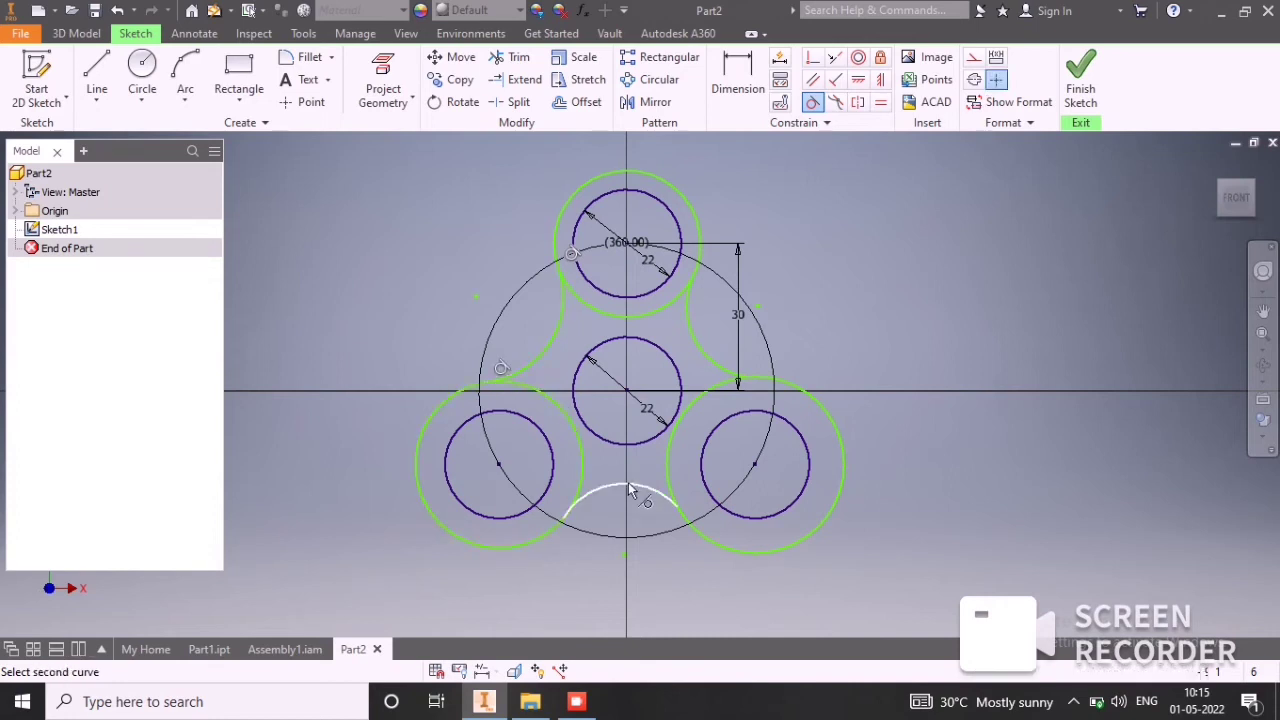
Make the bottom and right connecting arcs tangent to the outer circles at their ends.
{"action": "left_click", "coordinate": [576, 487]}
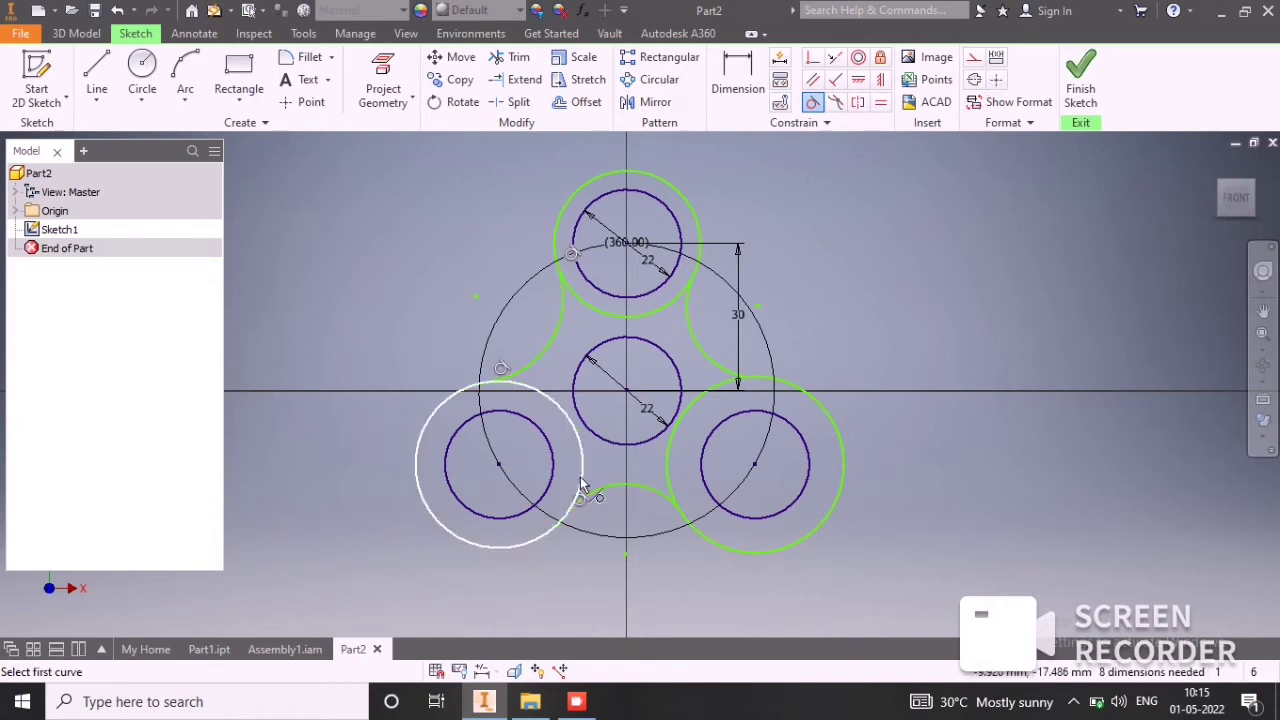
{"action": "left_click", "coordinate": [678, 490]}
{"action": "left_click", "coordinate": [720, 367]}
{"action": "left_click", "coordinate": [724, 378]}
{"action": "left_click", "coordinate": [688, 310]}
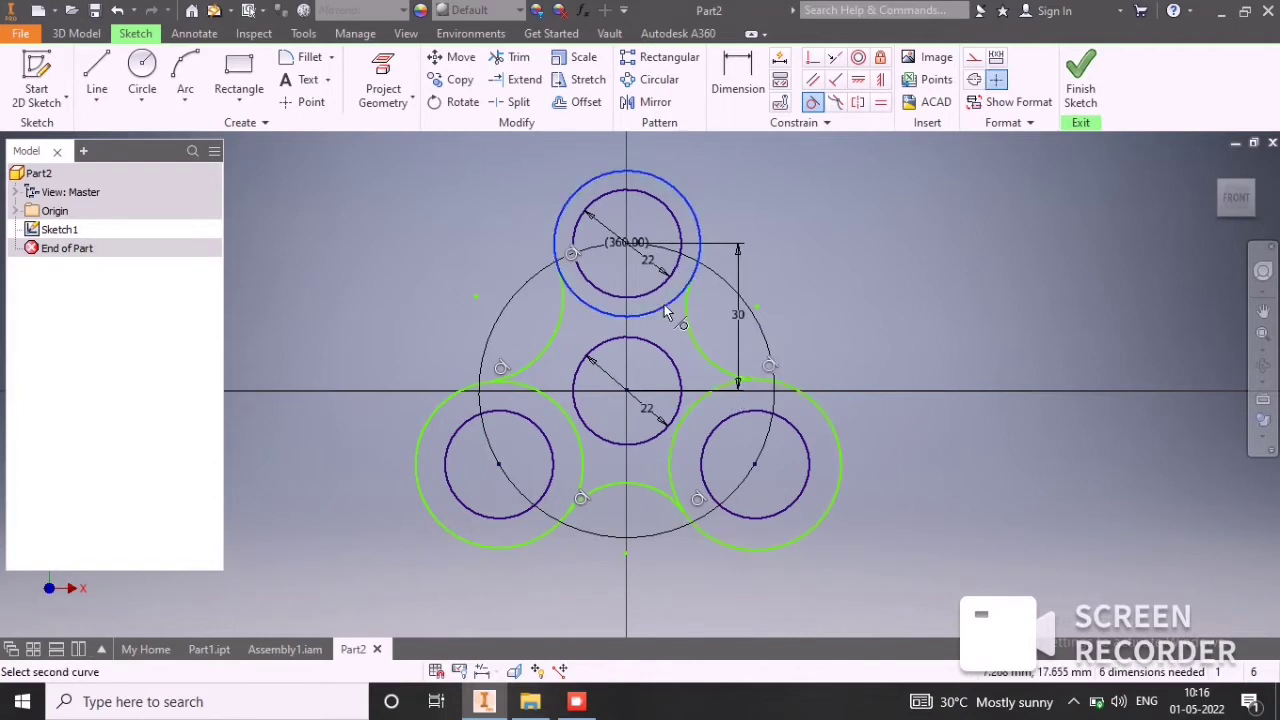
{"action": "left_click", "coordinate": [686, 316]}
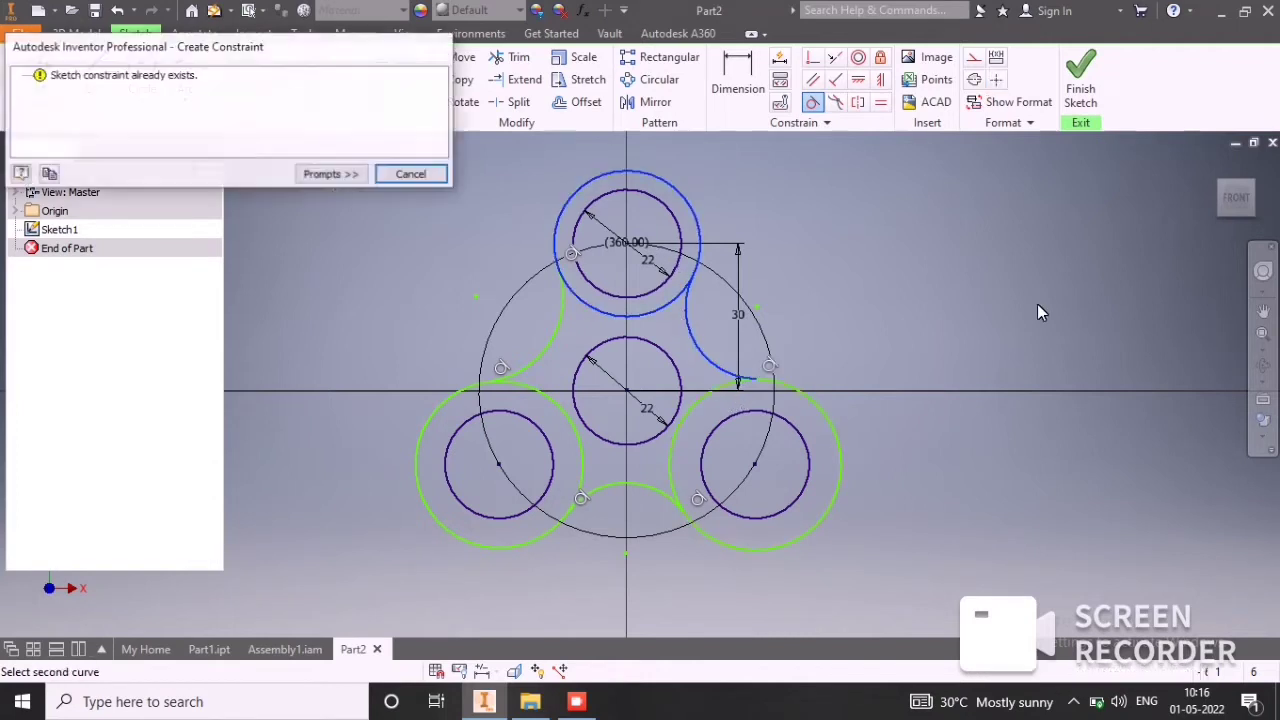
{"action": "left_click", "coordinate": [383, 176]}
Dimension the right, left and bottom connecting arcs with a radius of 15 mm each.
{"action": "left_click", "coordinate": [732, 72]}
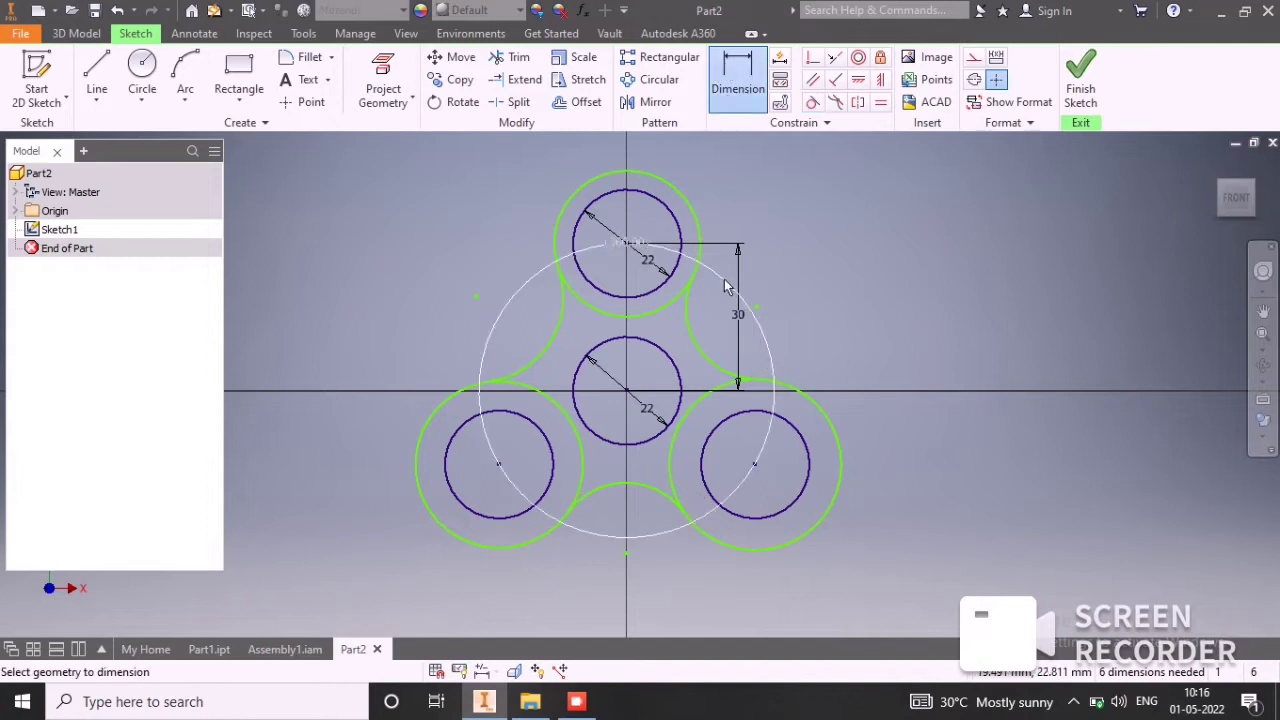
{"action": "left_click", "coordinate": [690, 340]}
{"action": "left_click", "coordinate": [777, 271]}
{"action": "type", "text": "30"}
{"action": "key", "text": "Return"}
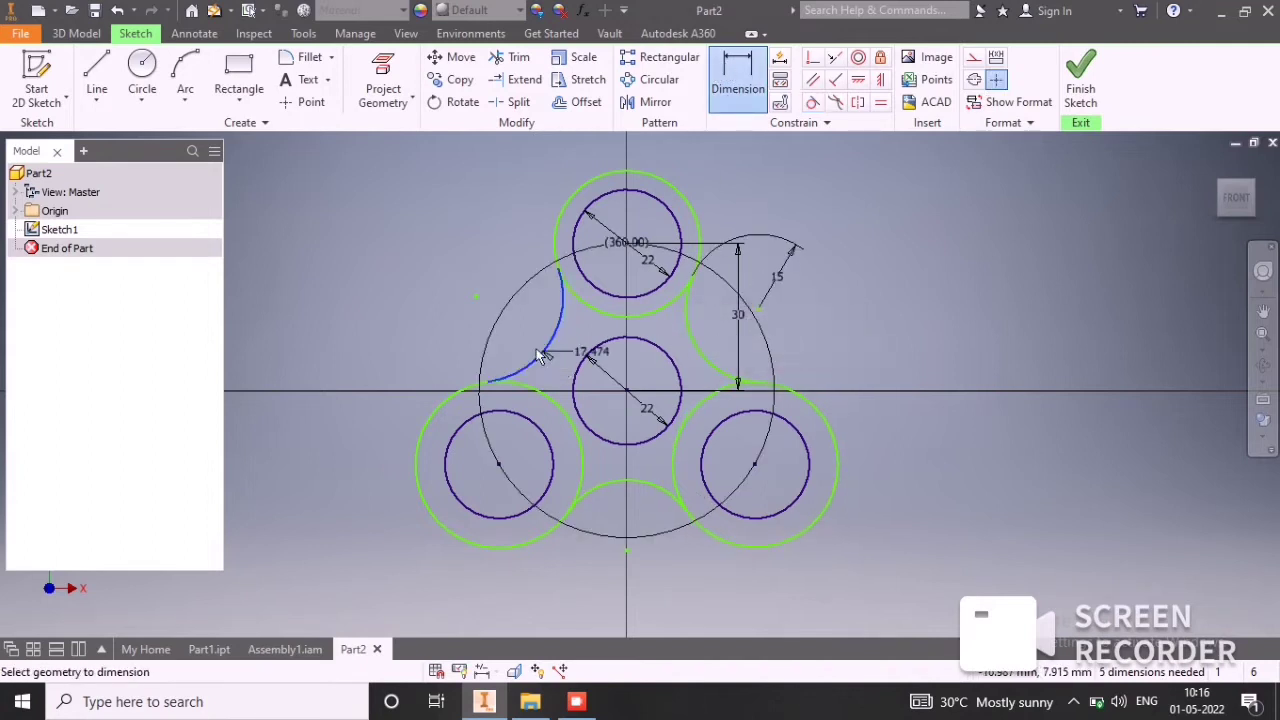
{"action": "left_click", "coordinate": [488, 316]}
{"action": "key", "text": "Return"}
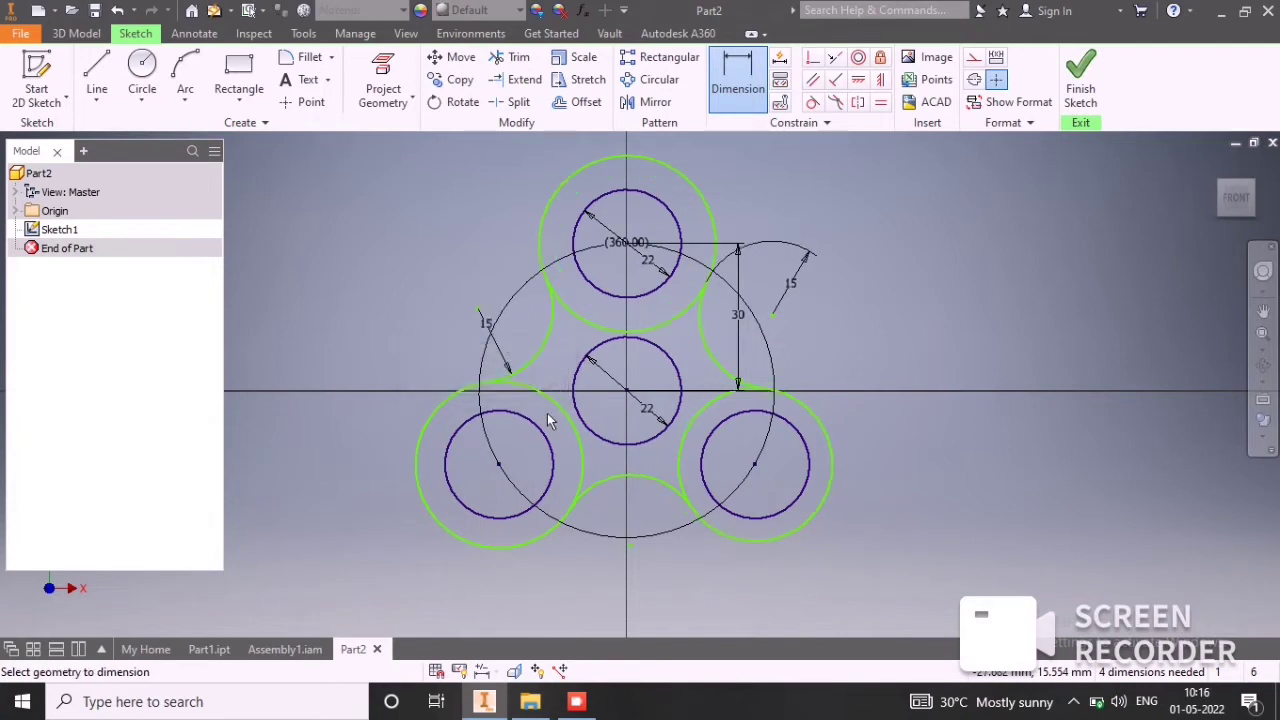
{"action": "left_click", "coordinate": [609, 530]}
{"action": "type", "text": "156"}
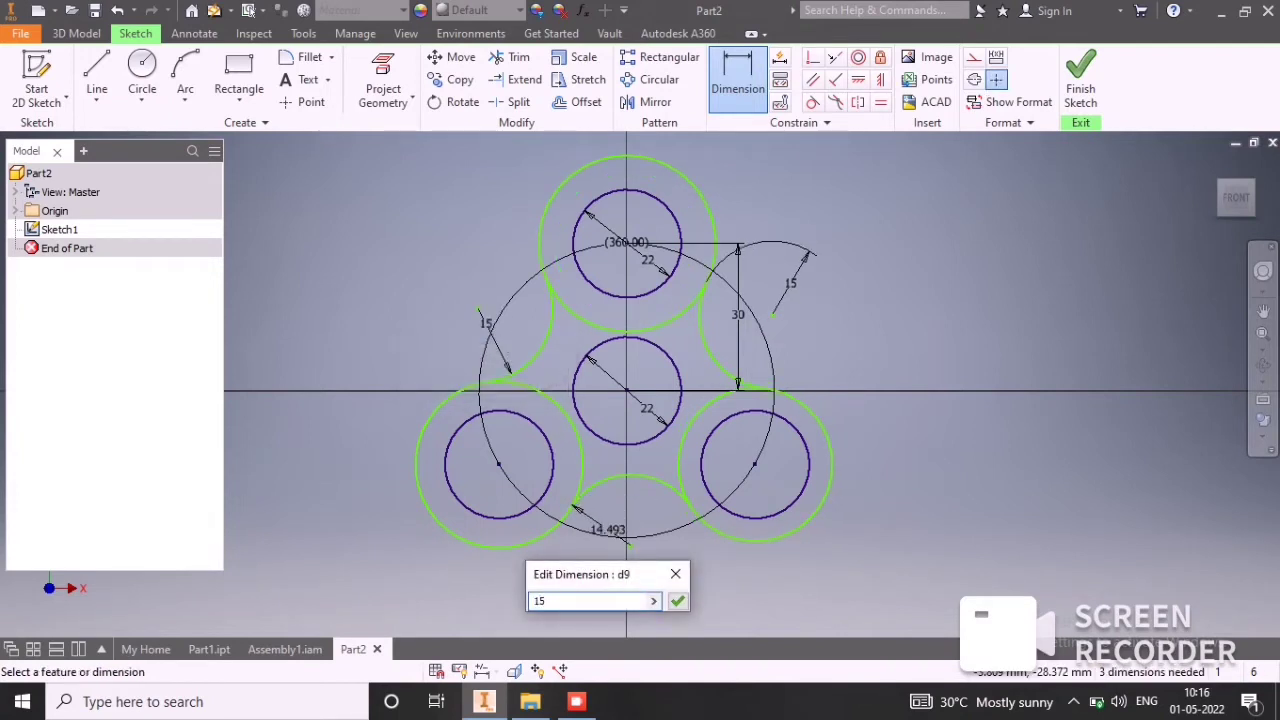
{"action": "key", "text": "Return"}
Dimension the upper outer circle and set its diameter to 34 mm.
{"action": "left_click", "coordinate": [728, 95]}
{"action": "left_click", "coordinate": [694, 195]}
{"action": "left_click", "coordinate": [735, 184]}
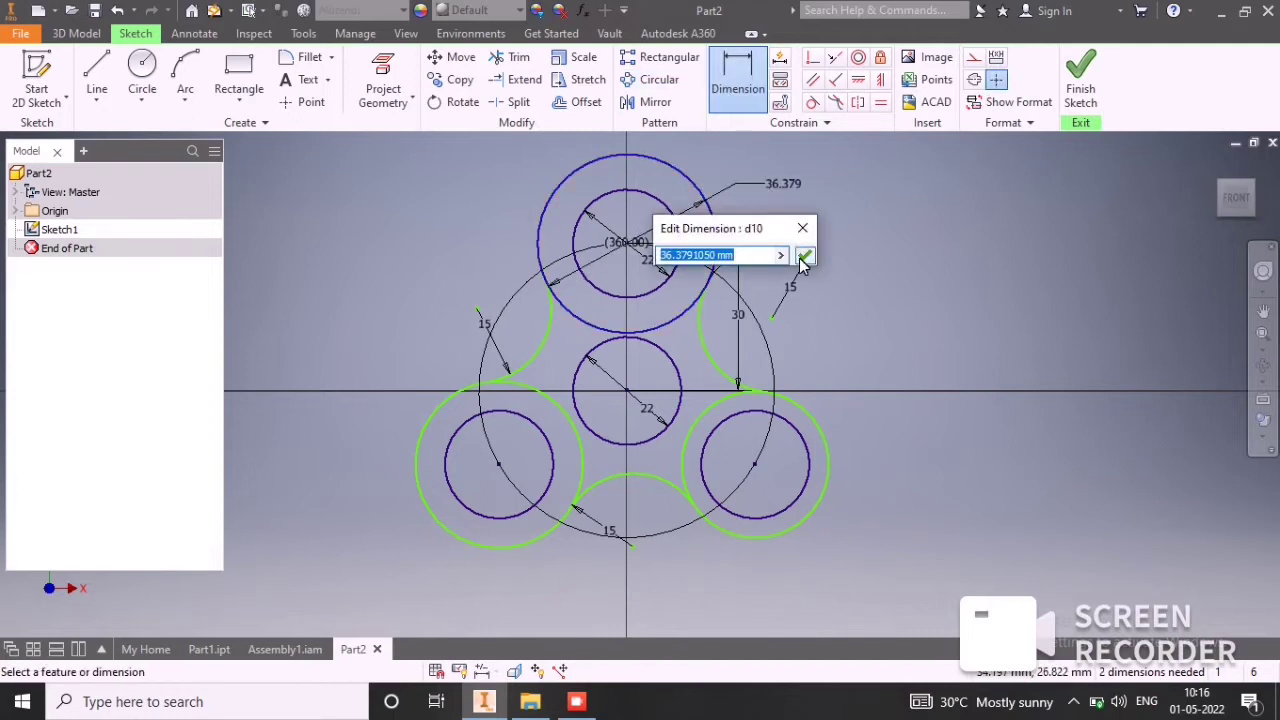
{"action": "key", "text": "Return"}
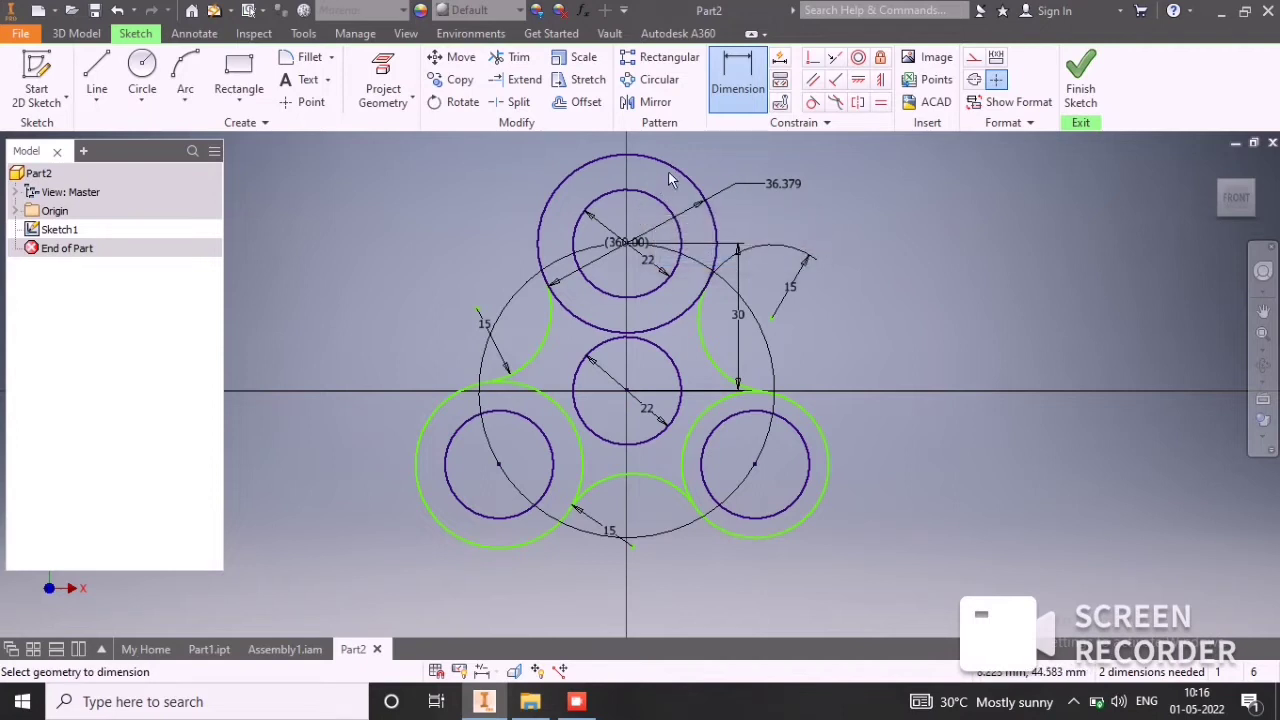
{"action": "left_click", "coordinate": [745, 186]}
{"action": "key", "text": "Return"}
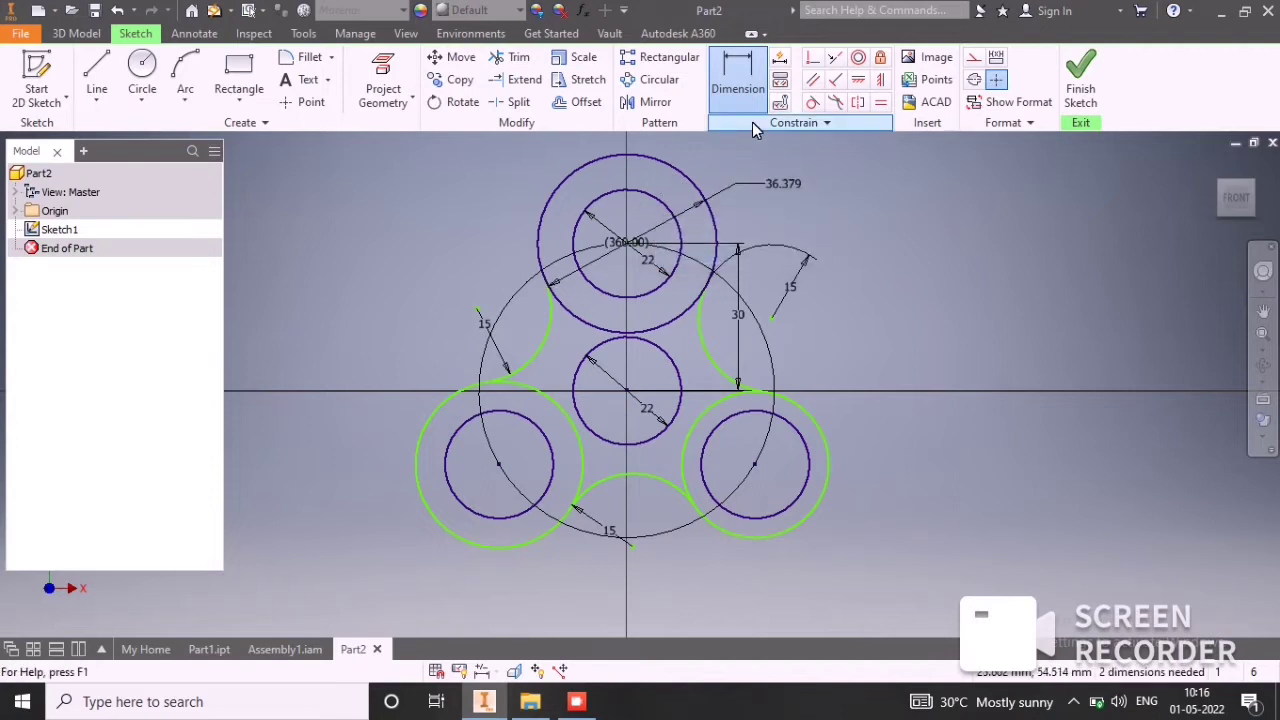
{"action": "left_click", "coordinate": [784, 194]}
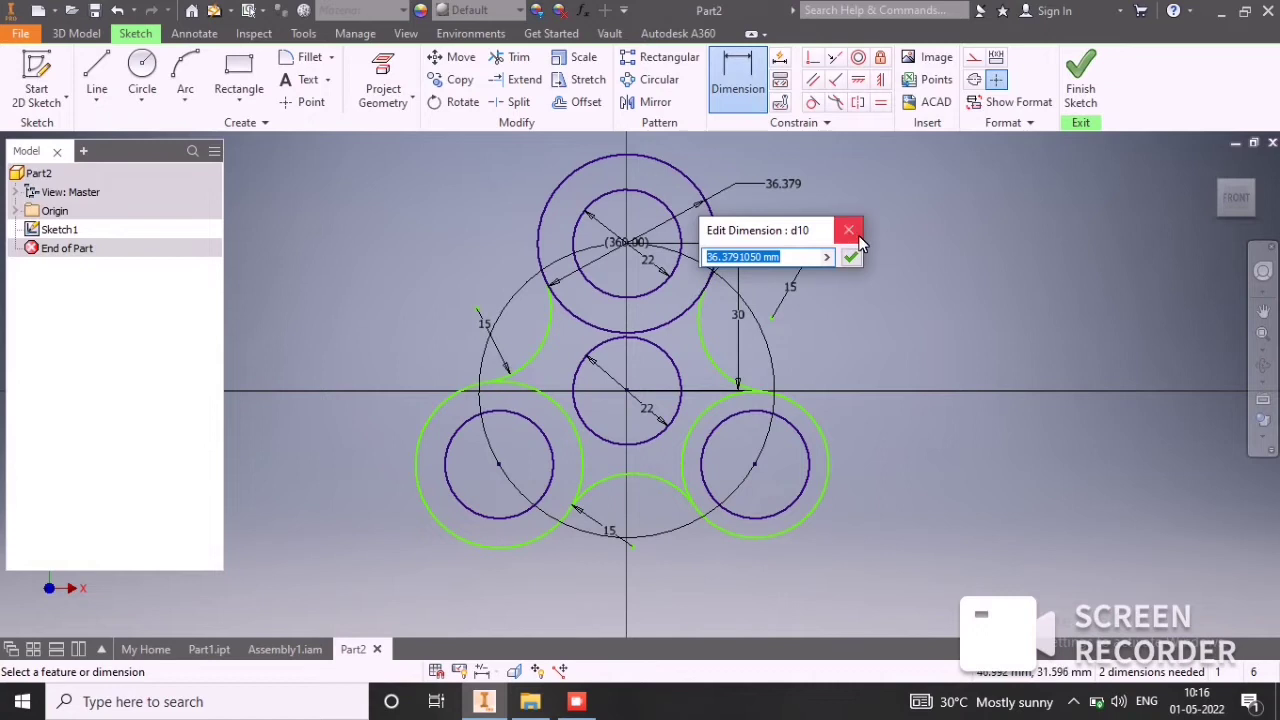
{"action": "type", "text": "34"}
{"action": "key", "text": "Return"}
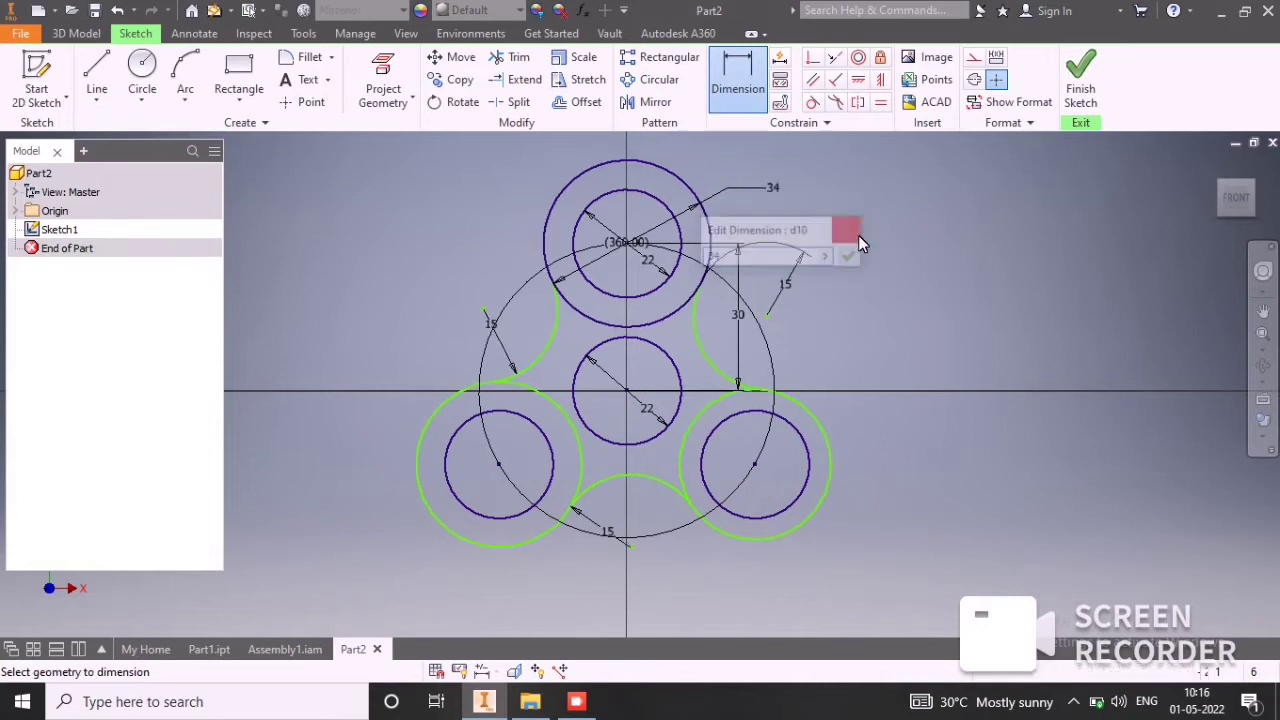
Dimension the lower-right and lower-left outer circles with a diameter of 34 mm each.
{"action": "left_click", "coordinate": [821, 422]}
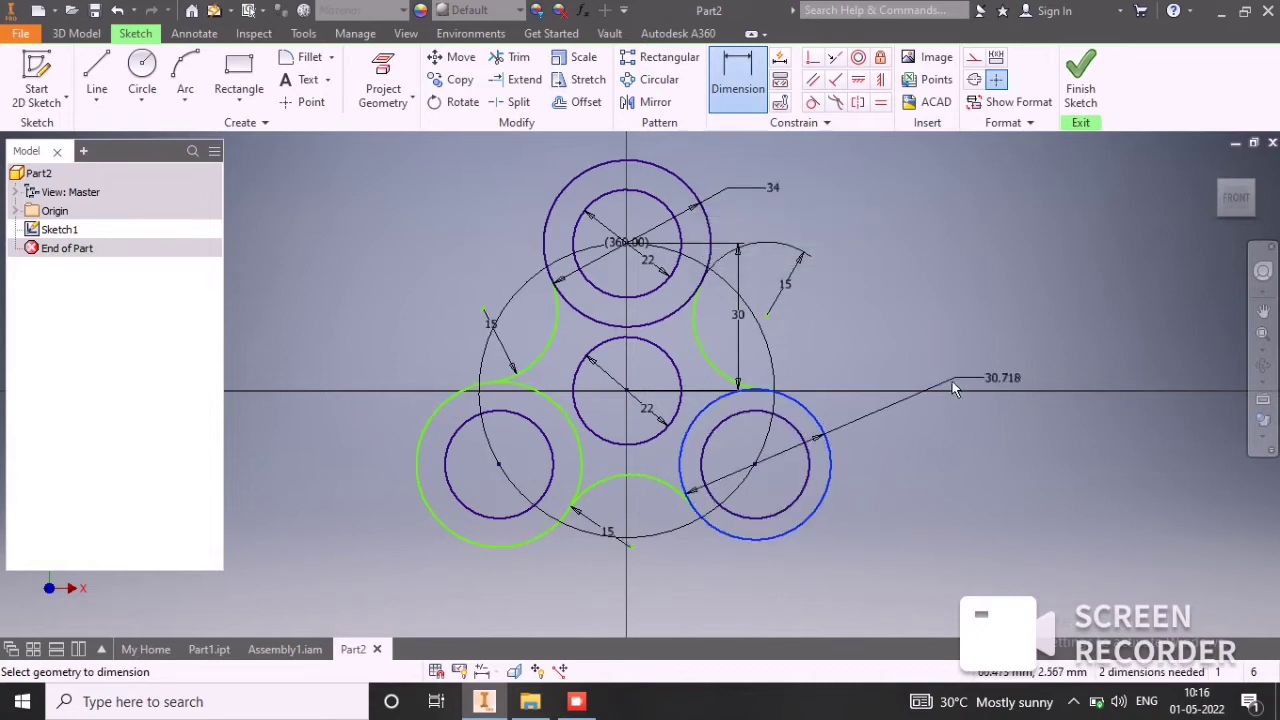
{"action": "left_click", "coordinate": [950, 381]}
{"action": "type", "text": "34"}
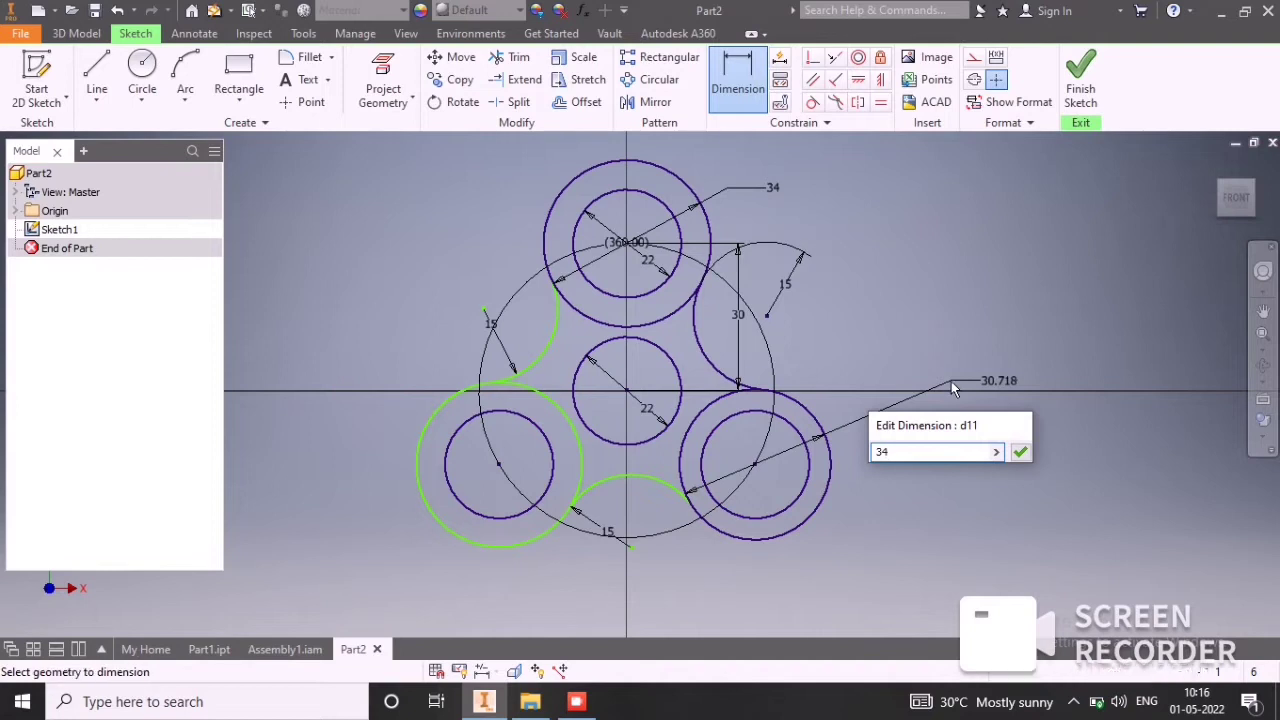
{"action": "key", "text": "Return"}
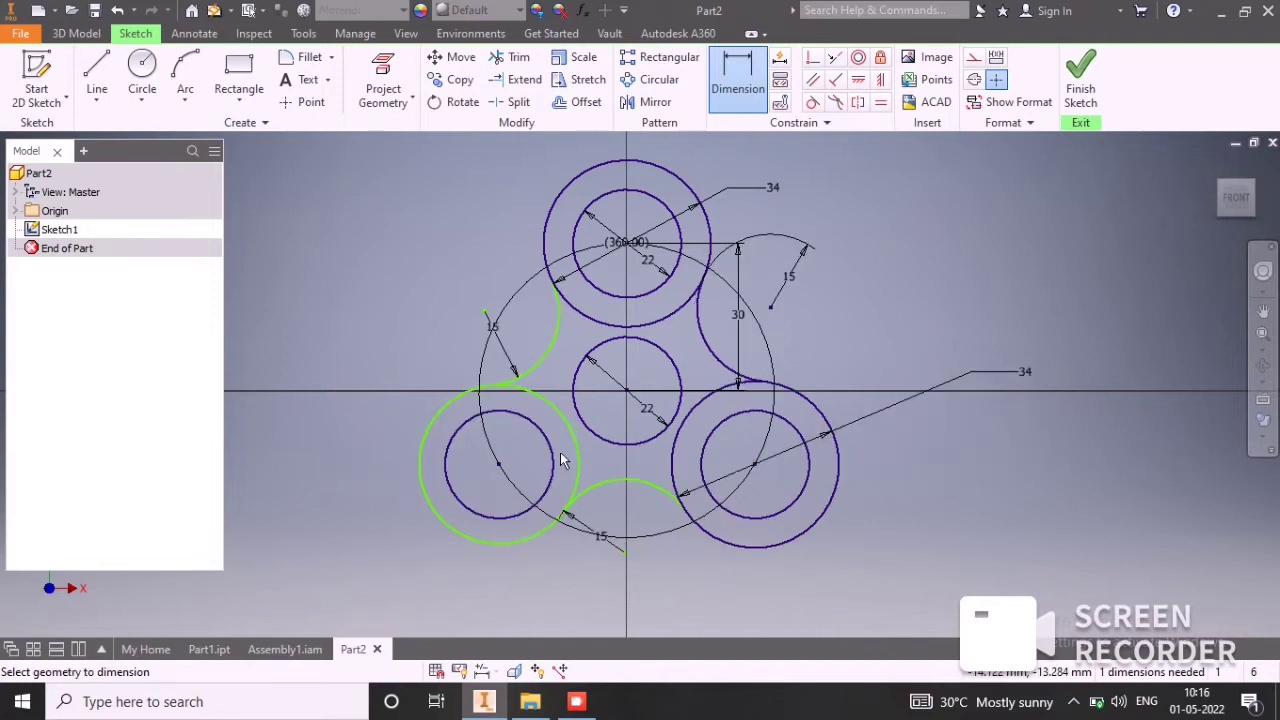
{"action": "left_click", "coordinate": [446, 409]}
{"action": "left_click", "coordinate": [410, 385]}
{"action": "type", "text": "34"}
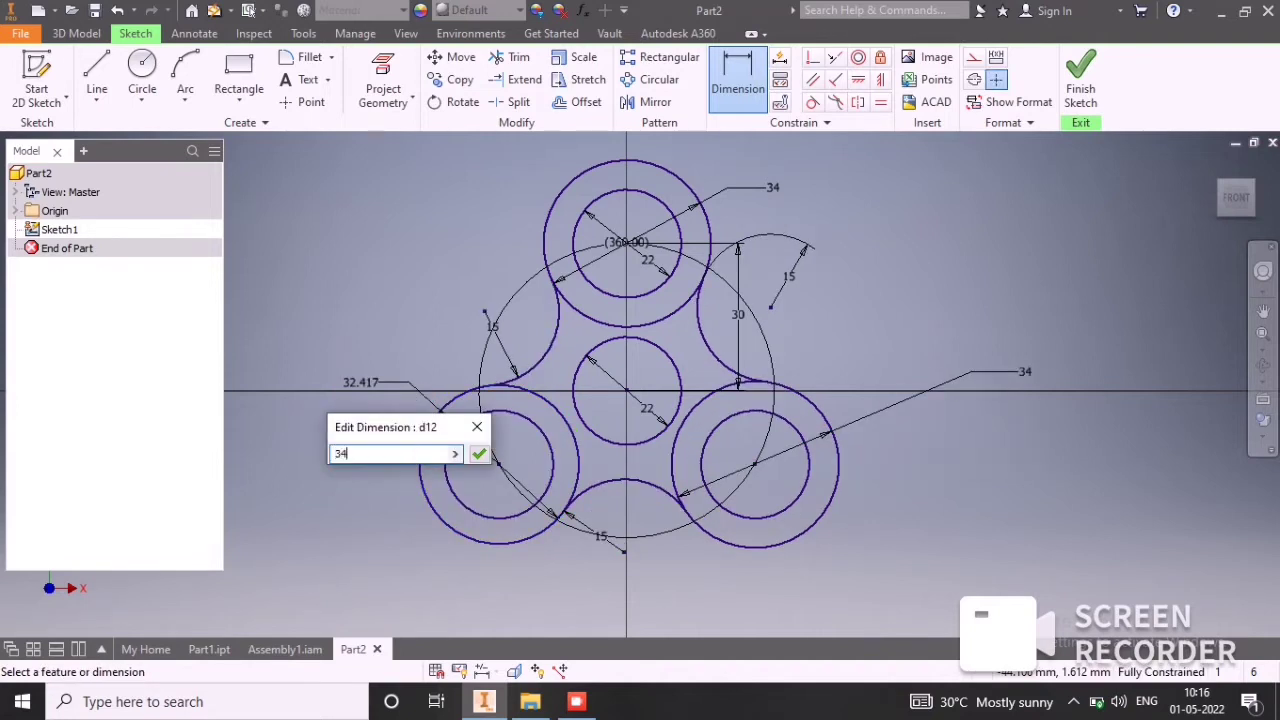
{"action": "key", "text": "Return"}
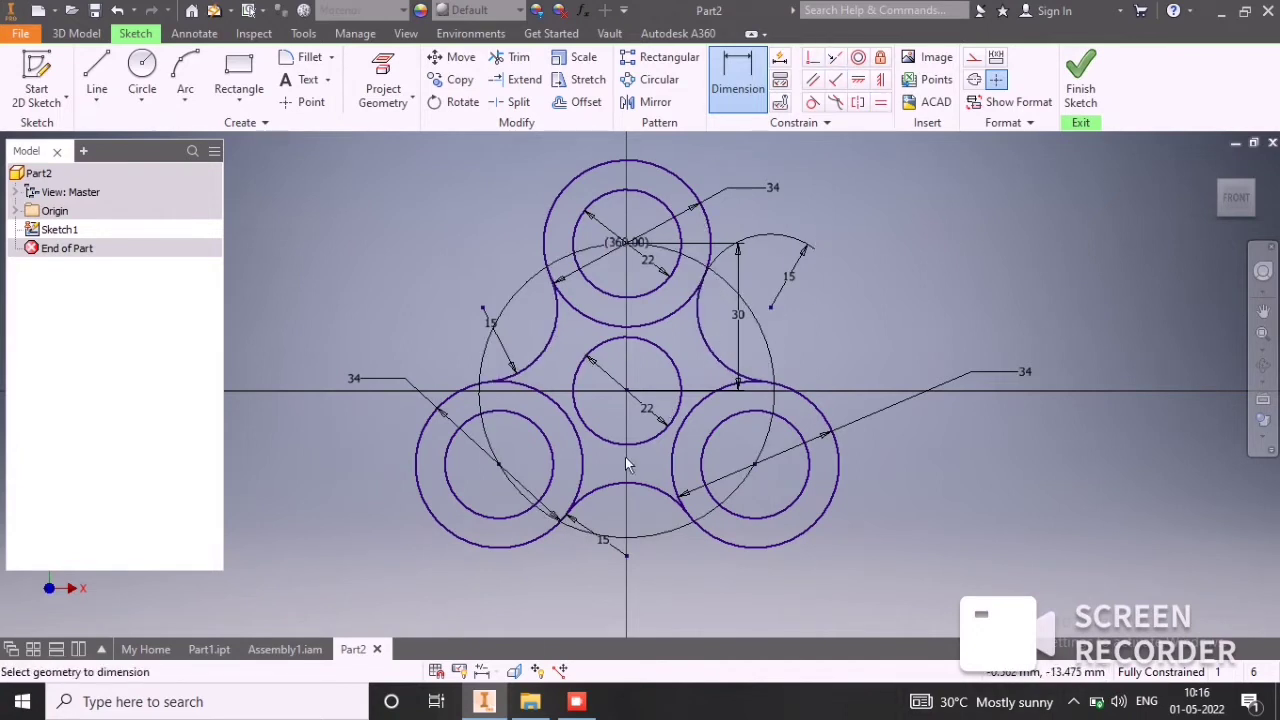
Finish the sketch and extrude the spinner profile around the four bearing holes symmetrically by 10 mm.
{"action": "left_click", "coordinate": [1081, 88]}
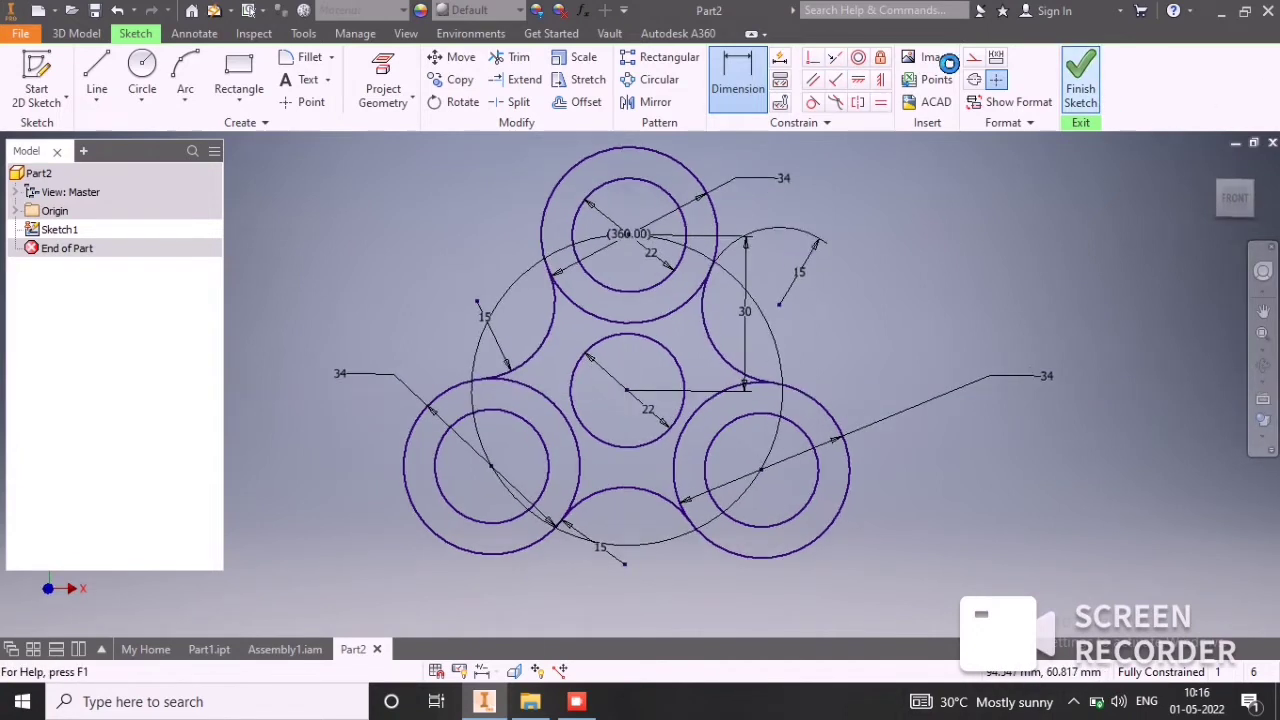
{"action": "left_click", "coordinate": [97, 80]}
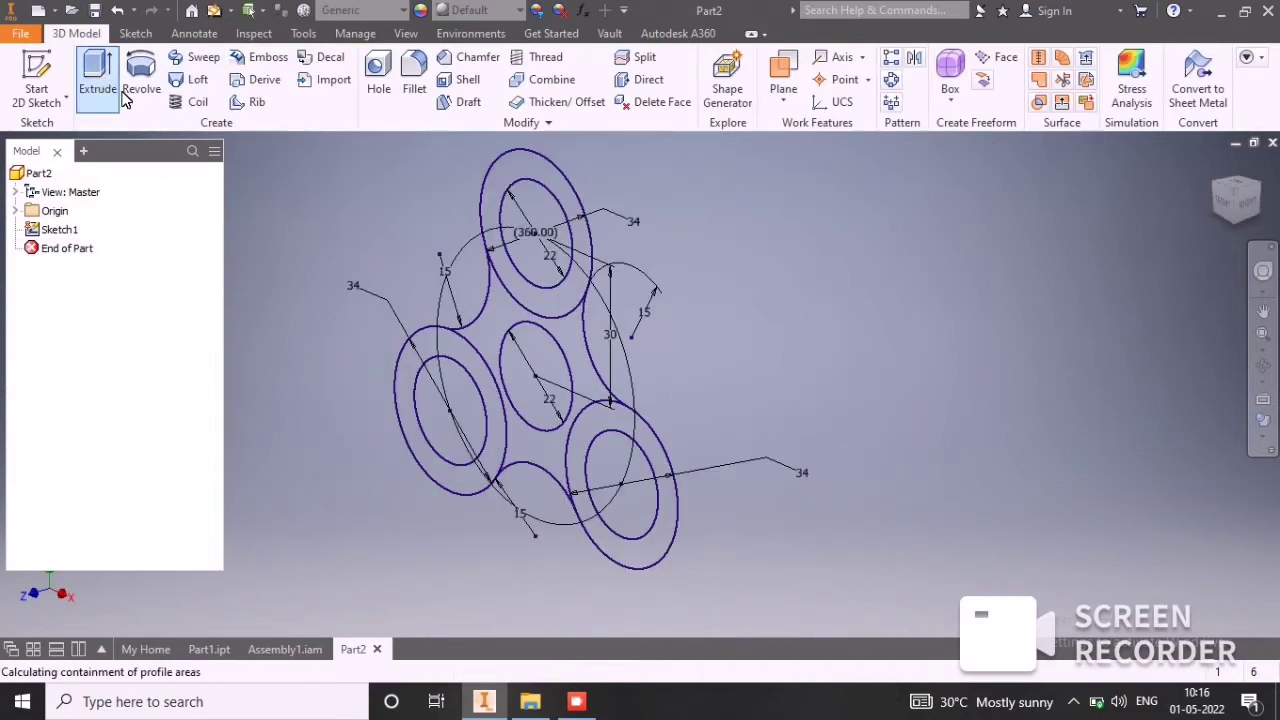
{"action": "left_click", "coordinate": [558, 309]}
{"action": "left_click", "coordinate": [583, 425]}
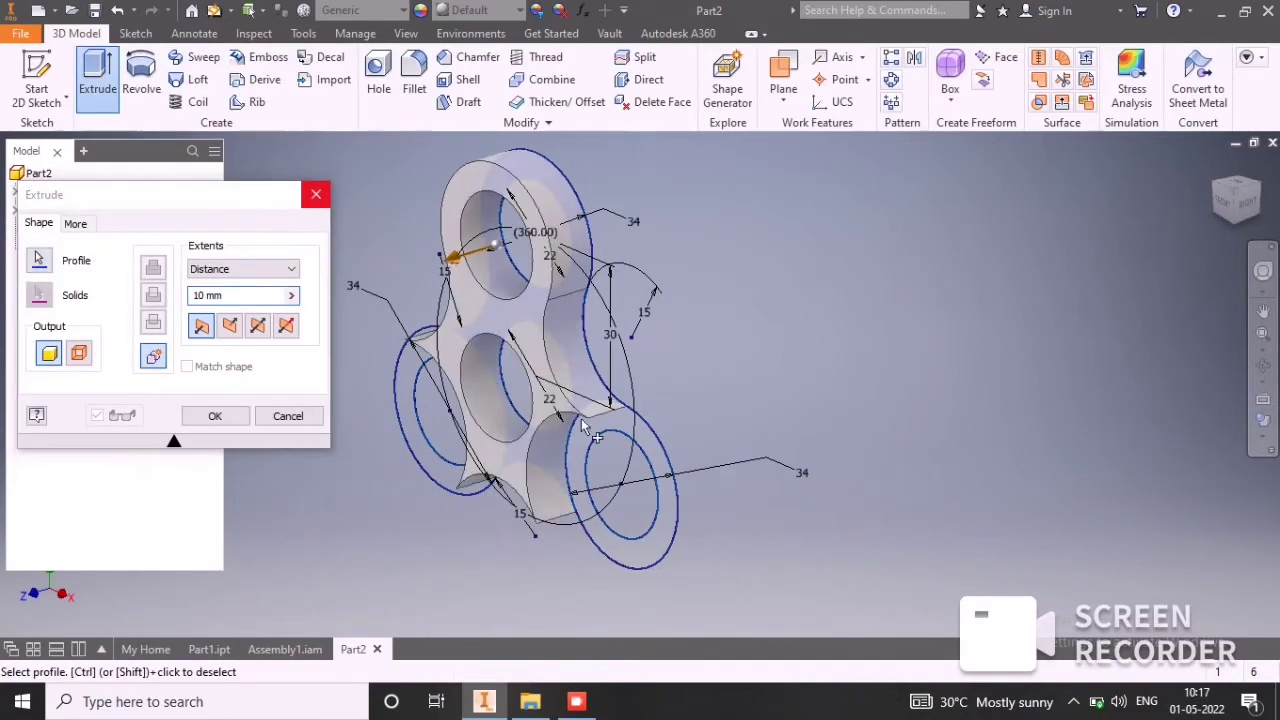
{"action": "left_click", "coordinate": [588, 460]}
{"action": "left_click", "coordinate": [411, 370]}
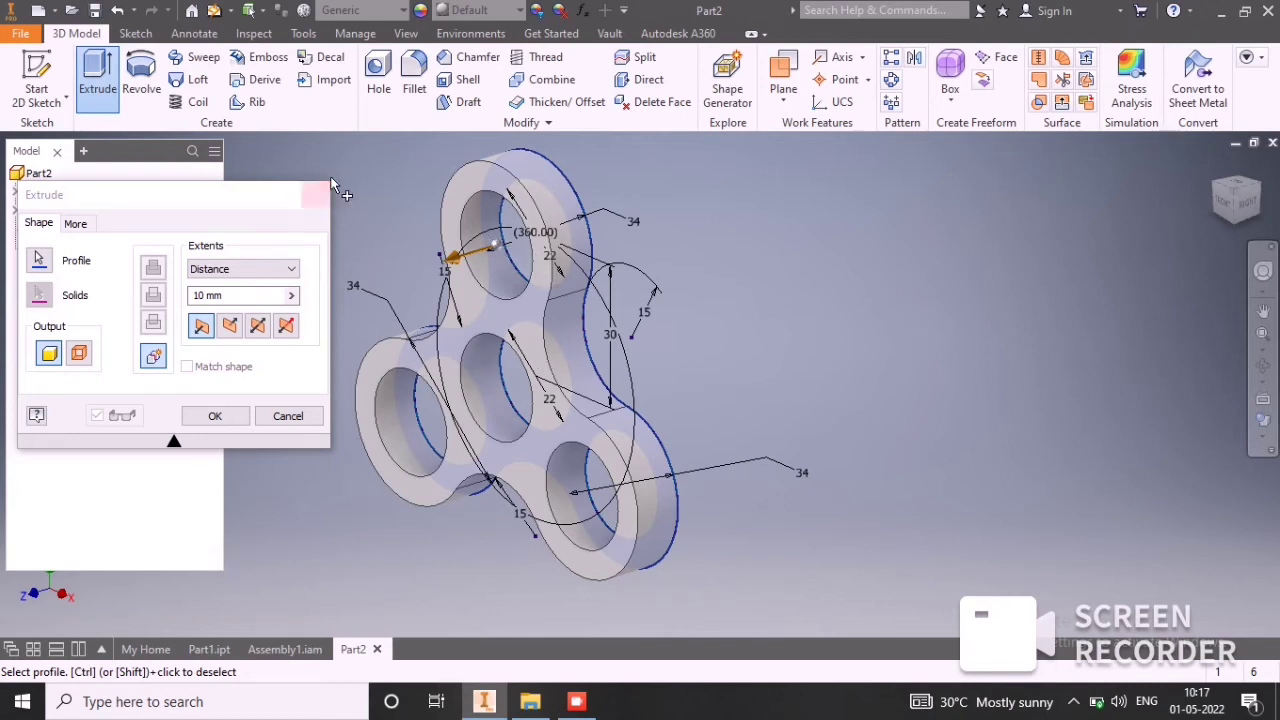
{"action": "left_click", "coordinate": [258, 325]}
{"action": "left_click", "coordinate": [230, 294]}
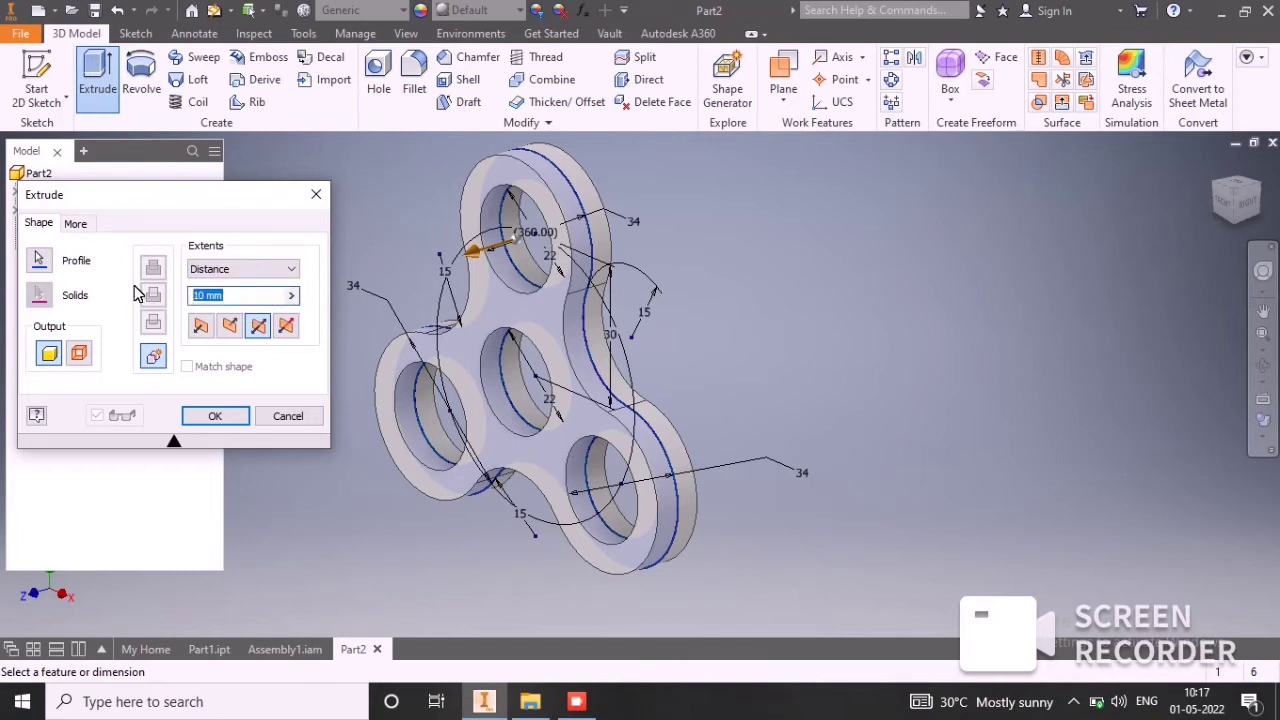
{"action": "left_click", "coordinate": [215, 416]}
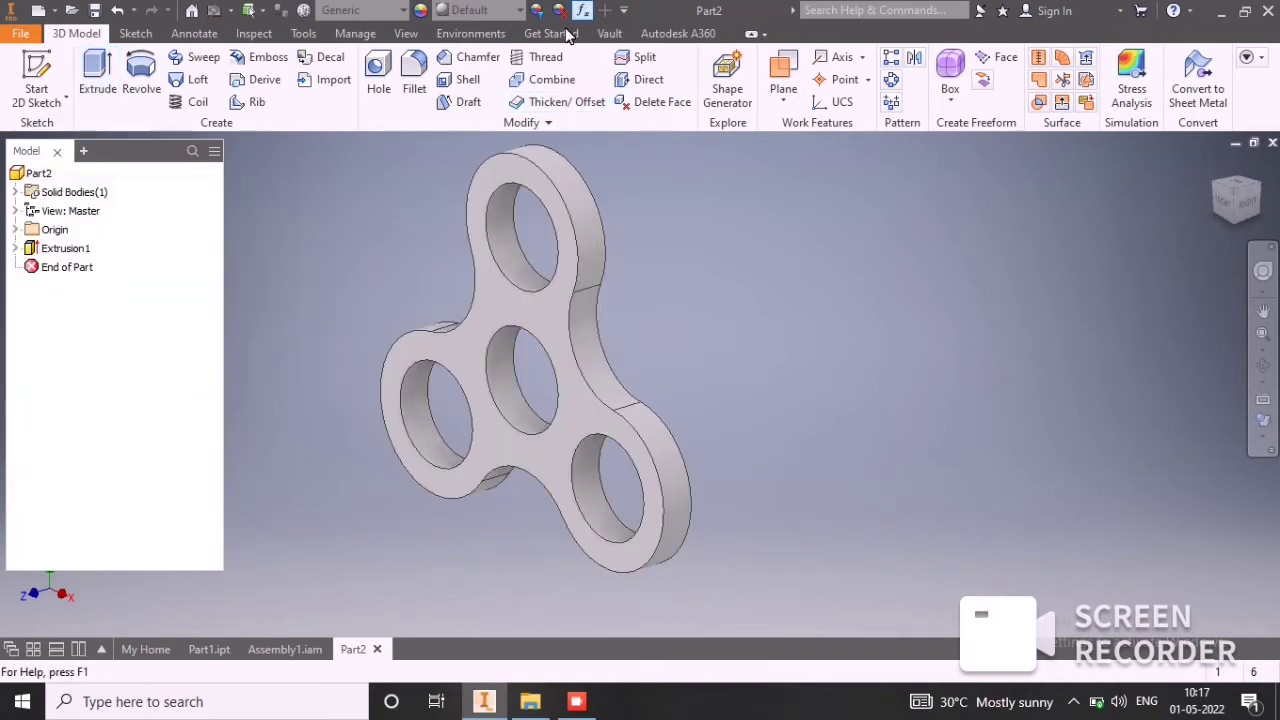
Apply the Red appearance to the spinner body.
{"action": "left_click", "coordinate": [478, 10]}
{"action": "scroll", "coordinate": [540, 260], "scroll_direction": "down", "scroll_amount": 10}
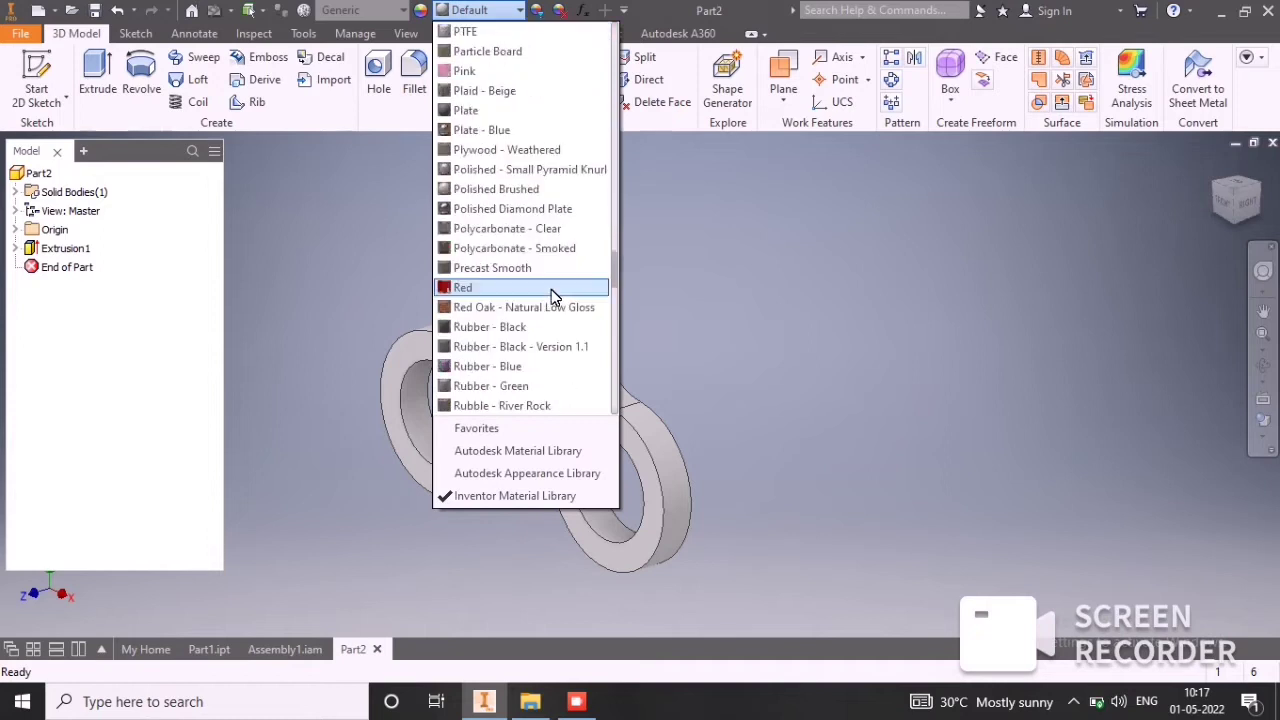
{"action": "left_click", "coordinate": [551, 289]}
{"action": "middle_click_drag", "start_coordinate": [594, 337], "coordinate": [737, 277], "text": "shift"}
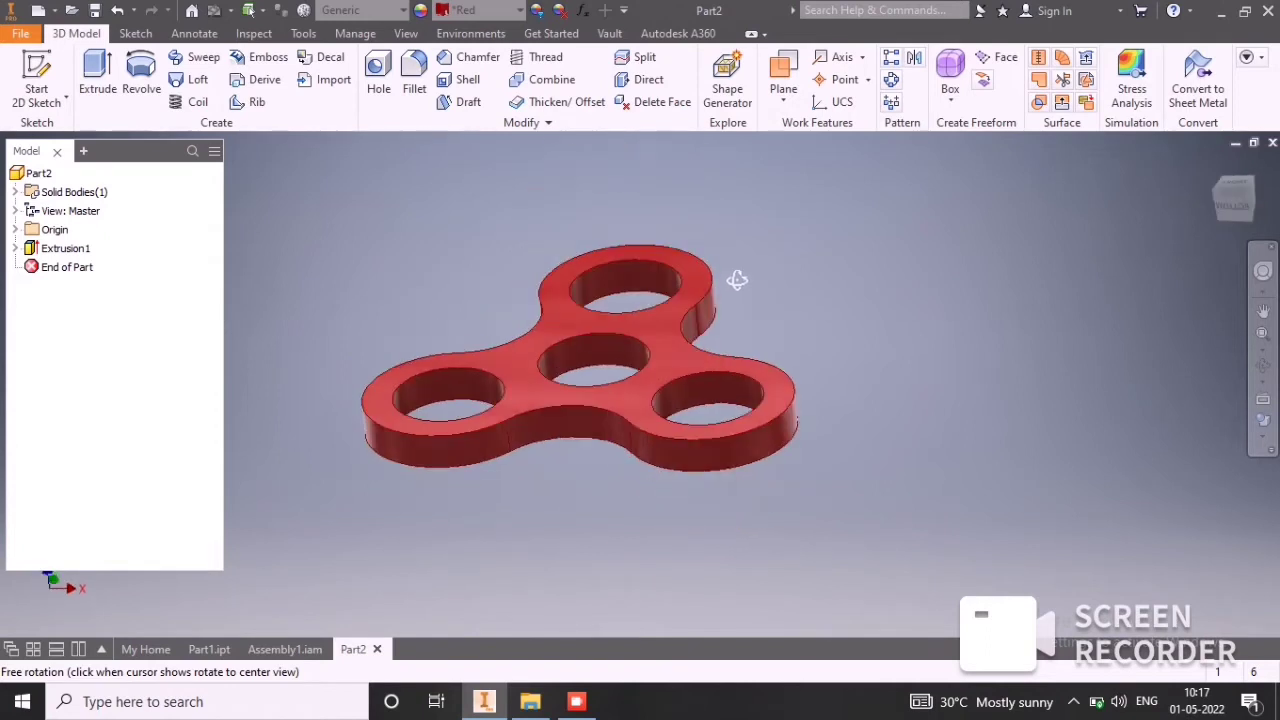
Round the spinner's outer side wall with a full round fillet between its two flat faces, including tangent faces.
{"action": "left_click", "coordinate": [416, 64]}
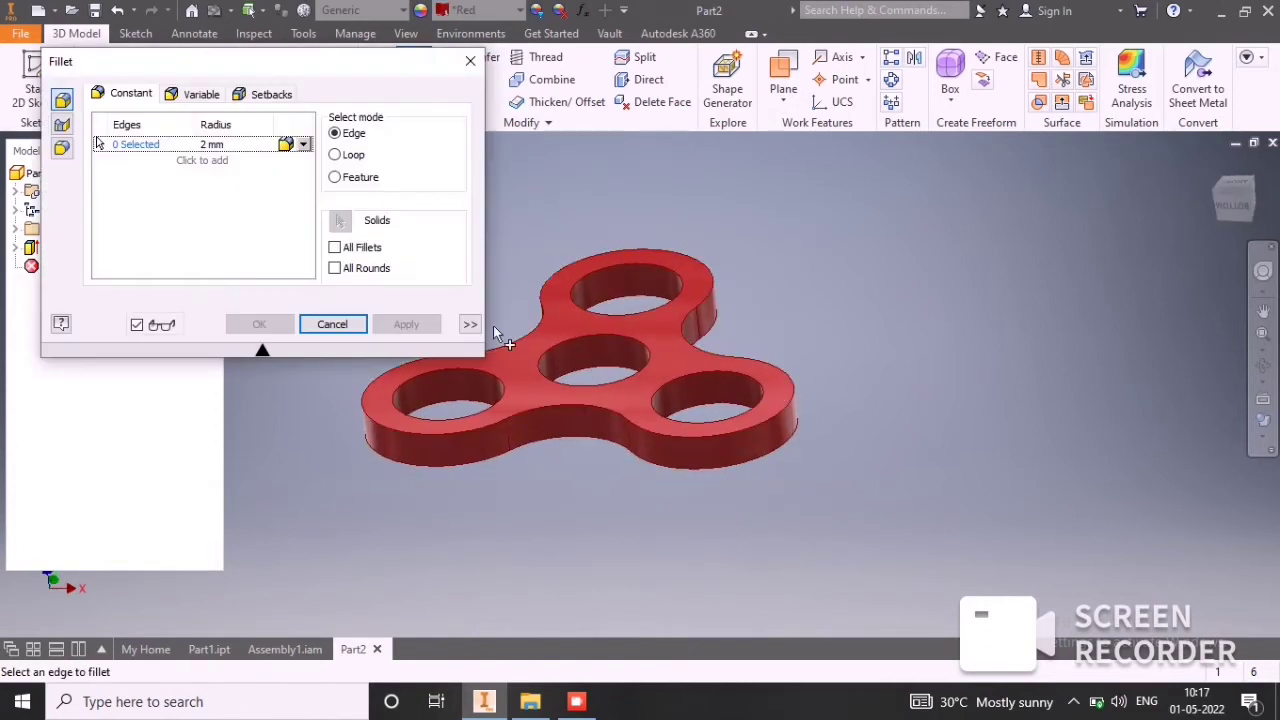
{"action": "left_click", "coordinate": [61, 149]}
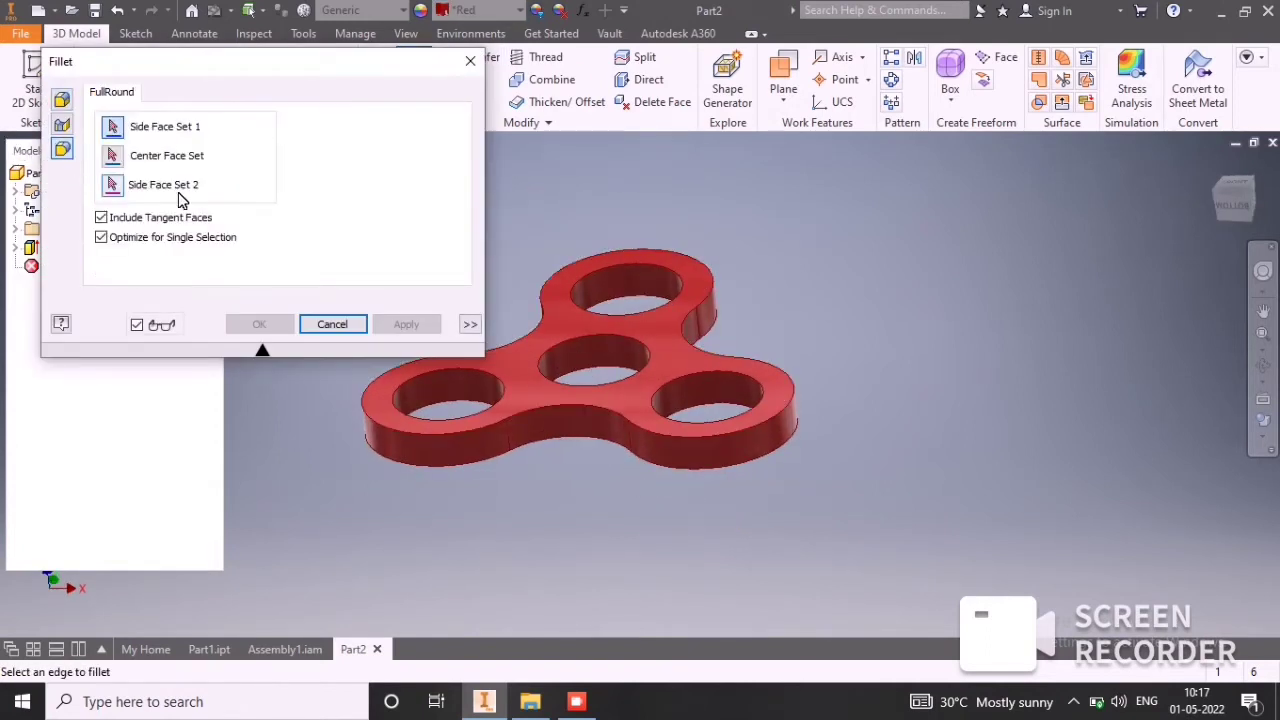
{"action": "left_click", "coordinate": [662, 366]}
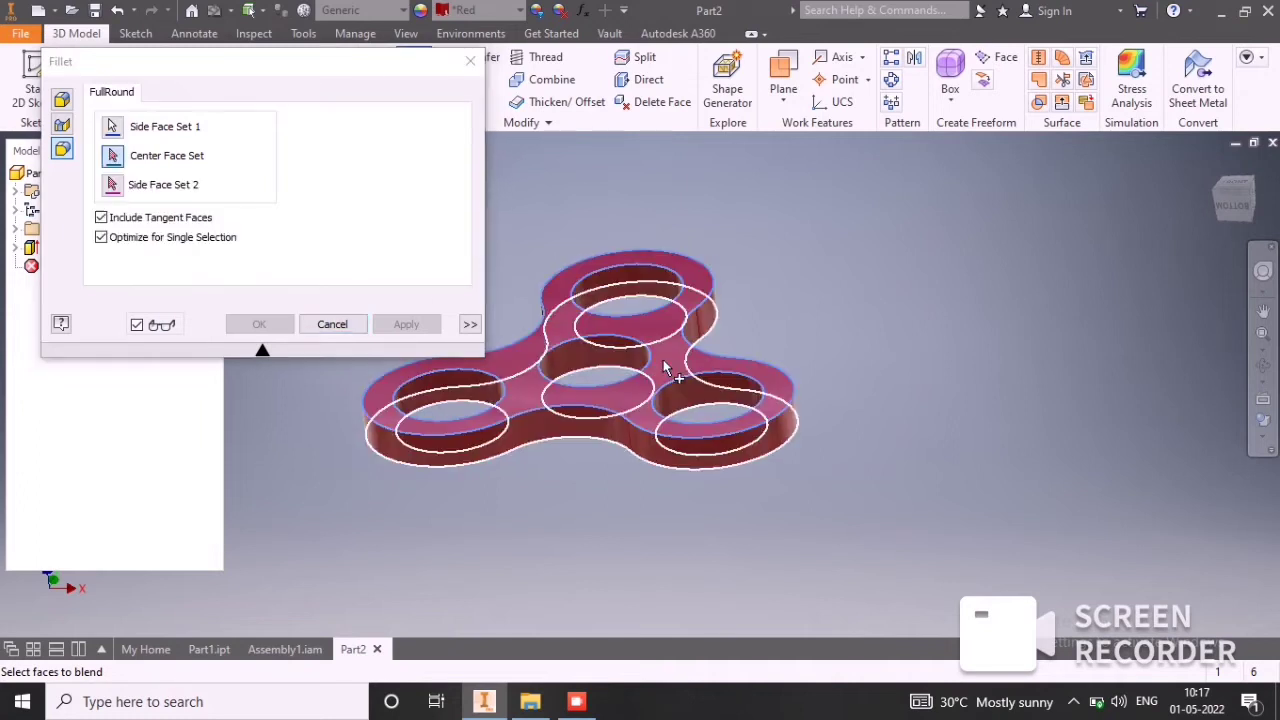
{"action": "middle_click_drag", "start_coordinate": [569, 449], "coordinate": [567, 381], "text": "shift"}
{"action": "left_click", "coordinate": [561, 394]}
{"action": "left_click", "coordinate": [537, 381]}
{"action": "middle_click_drag", "start_coordinate": [644, 485], "coordinate": [737, 477]}
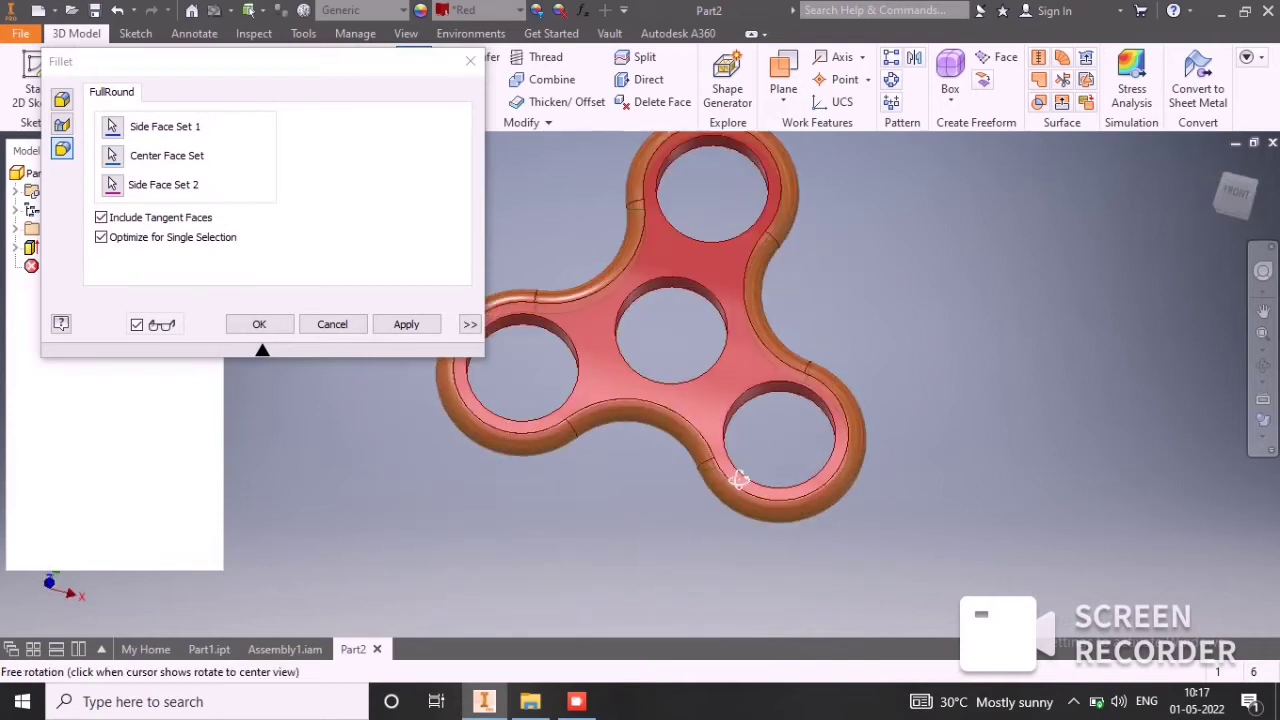
{"action": "left_click", "coordinate": [410, 328]}
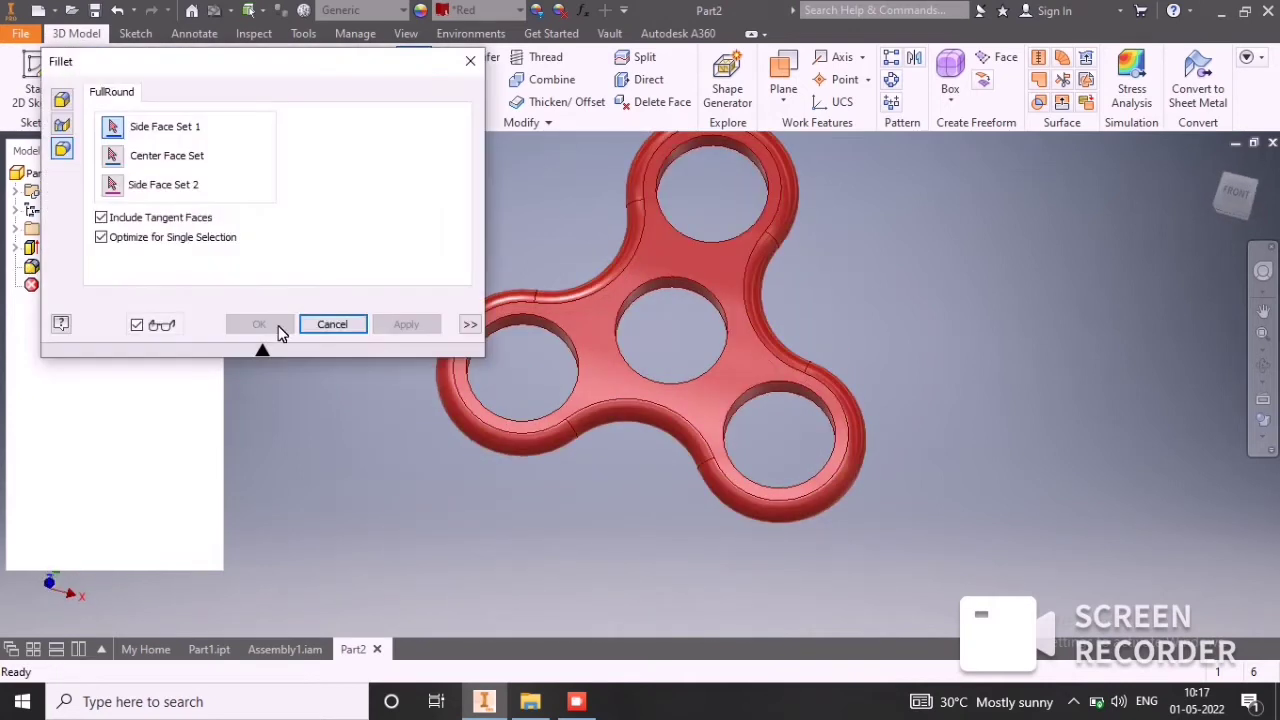
{"action": "left_click", "coordinate": [334, 324]}
Save the part as "main body 2" in the figet spinner folder.
{"action": "middle_click_drag", "start_coordinate": [608, 349], "coordinate": [487, 307], "text": "shift"}
{"action": "left_click", "coordinate": [94, 11]}
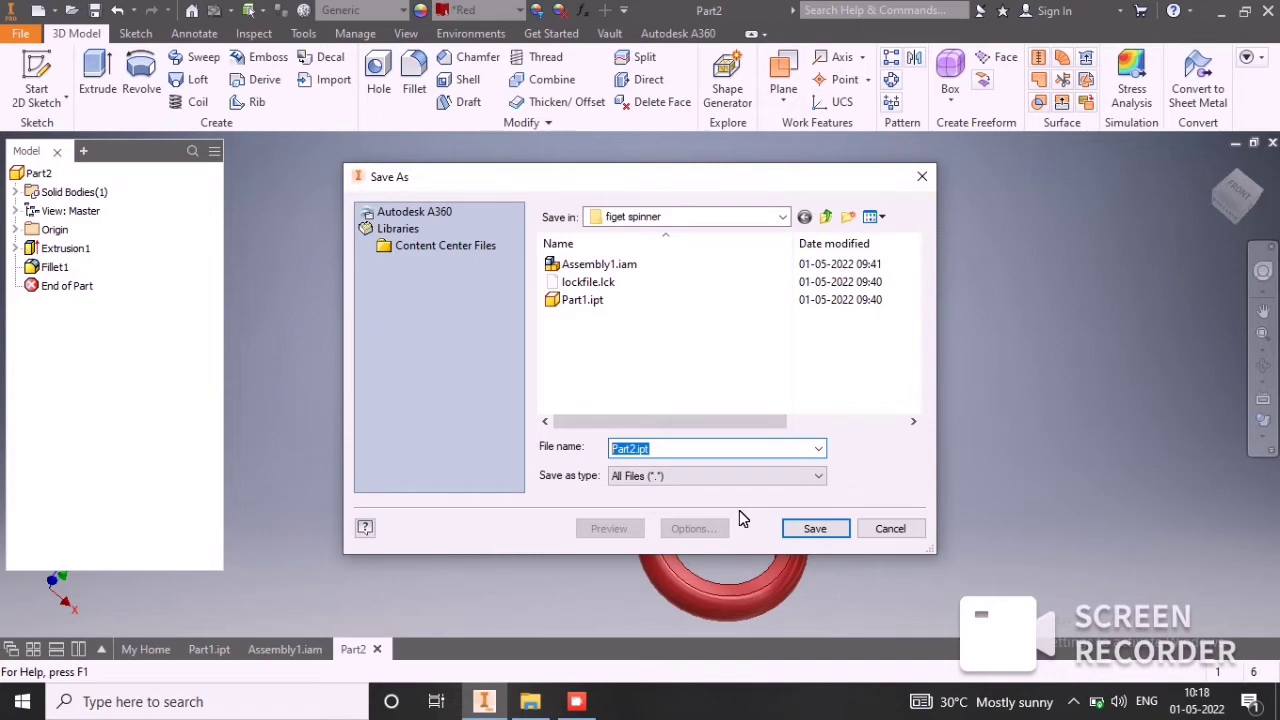
{"action": "type", "text": "main body 2"}
{"action": "left_click", "coordinate": [815, 528]}
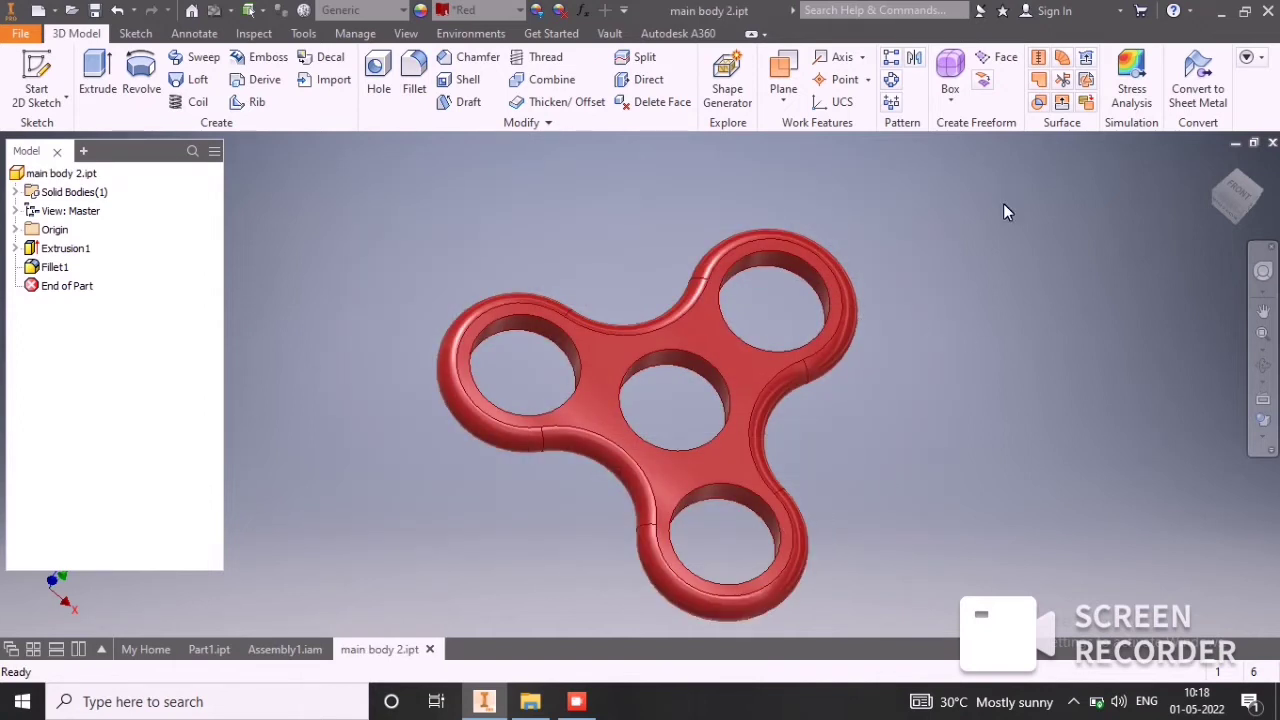
Create a new metric assembly from the Standard (mm).iam template, accepting the style library definitions.
{"action": "left_click", "coordinate": [22, 33]}
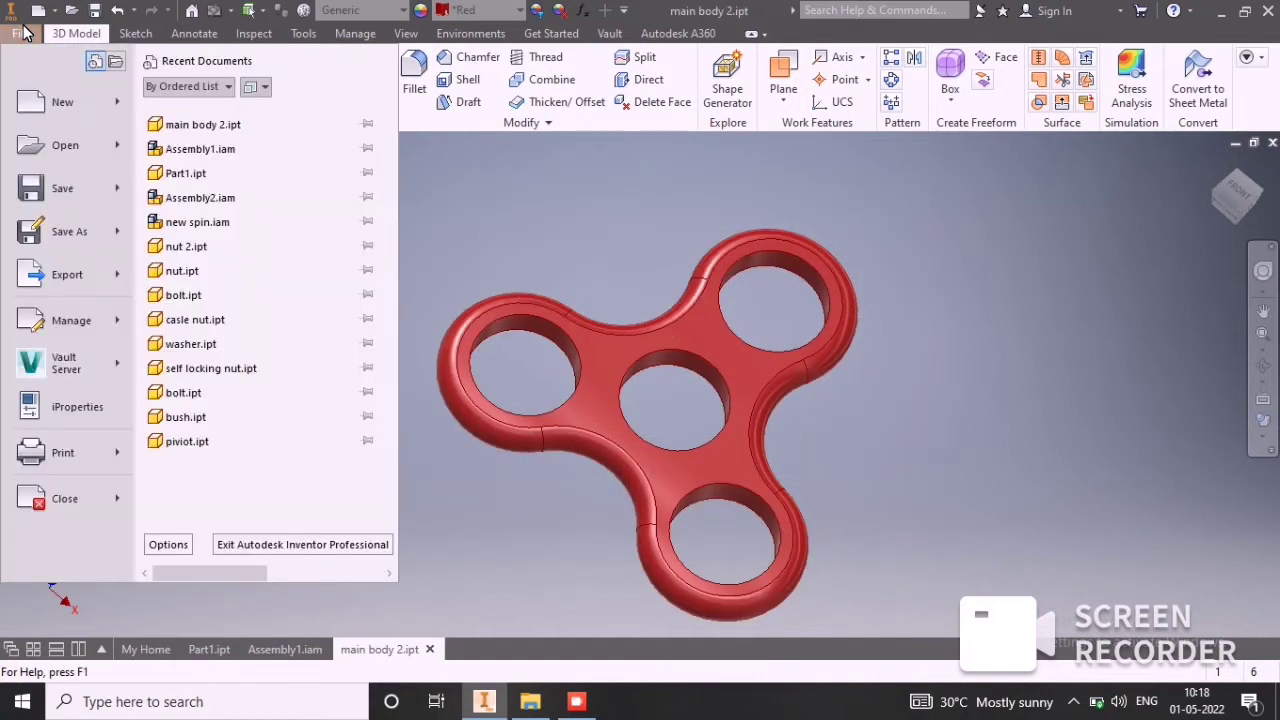
{"action": "left_click", "coordinate": [332, 652]}
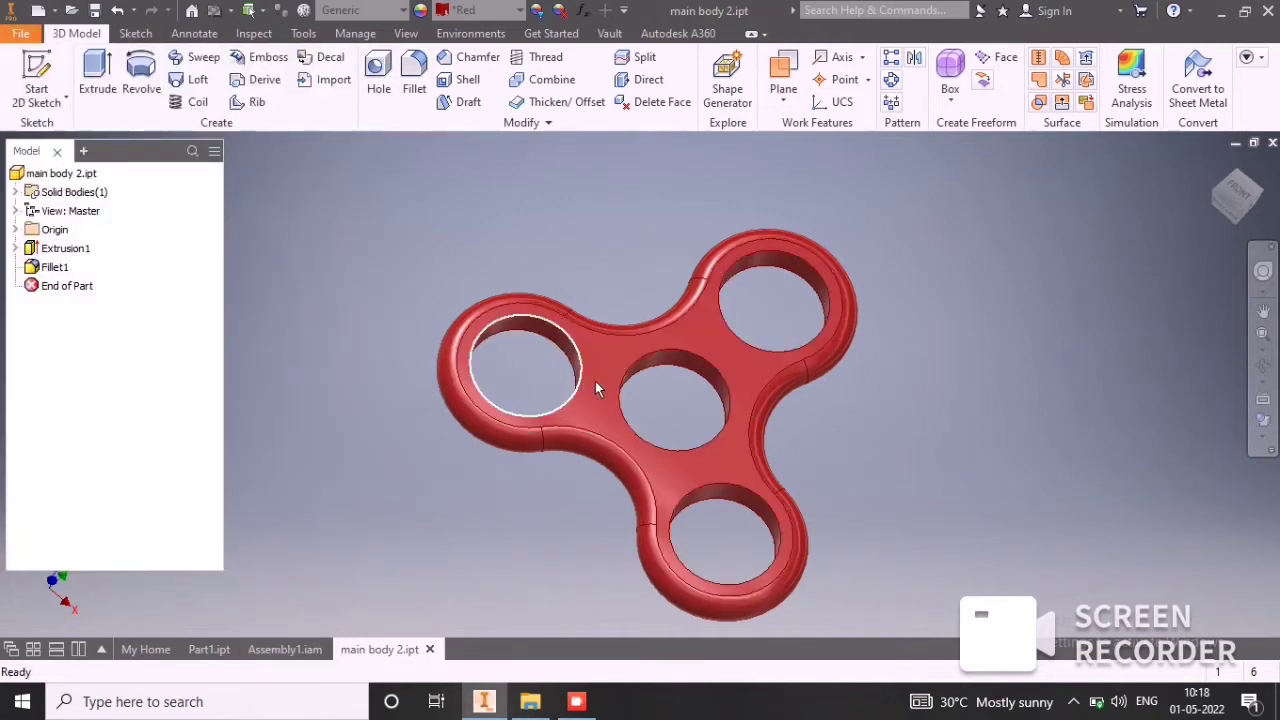
{"action": "left_click", "coordinate": [26, 35]}
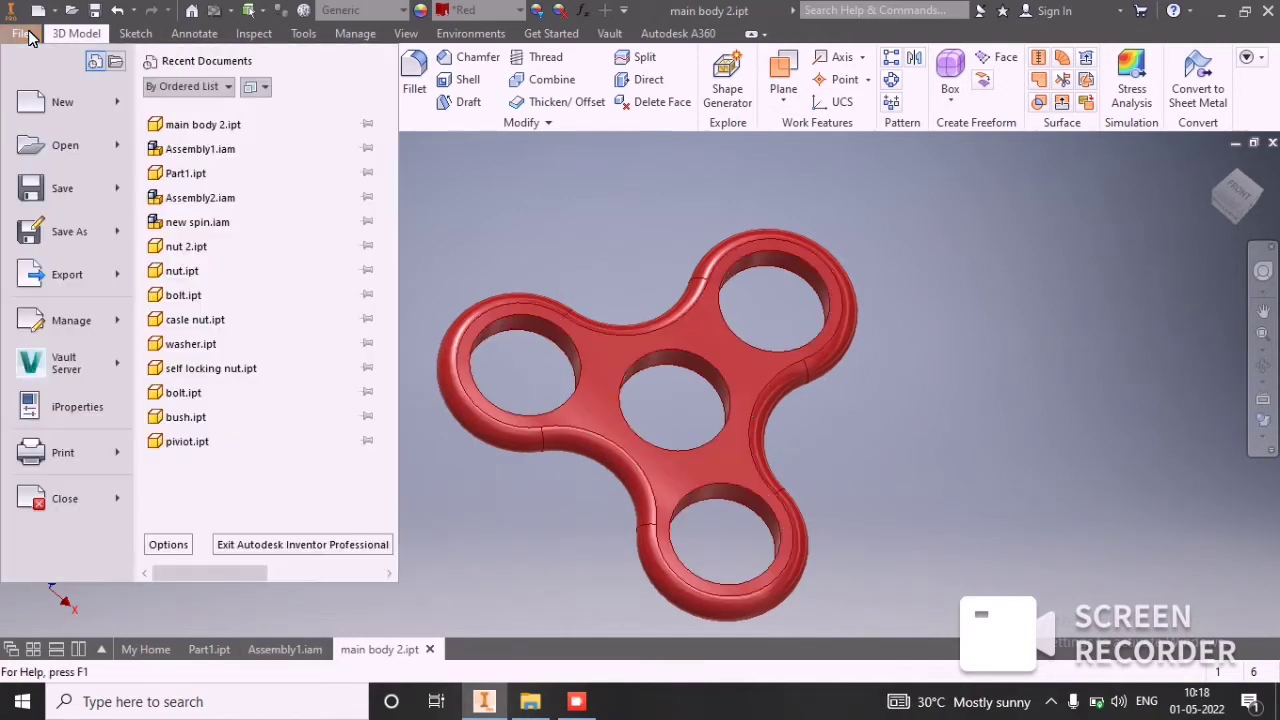
{"action": "left_click", "coordinate": [60, 102]}
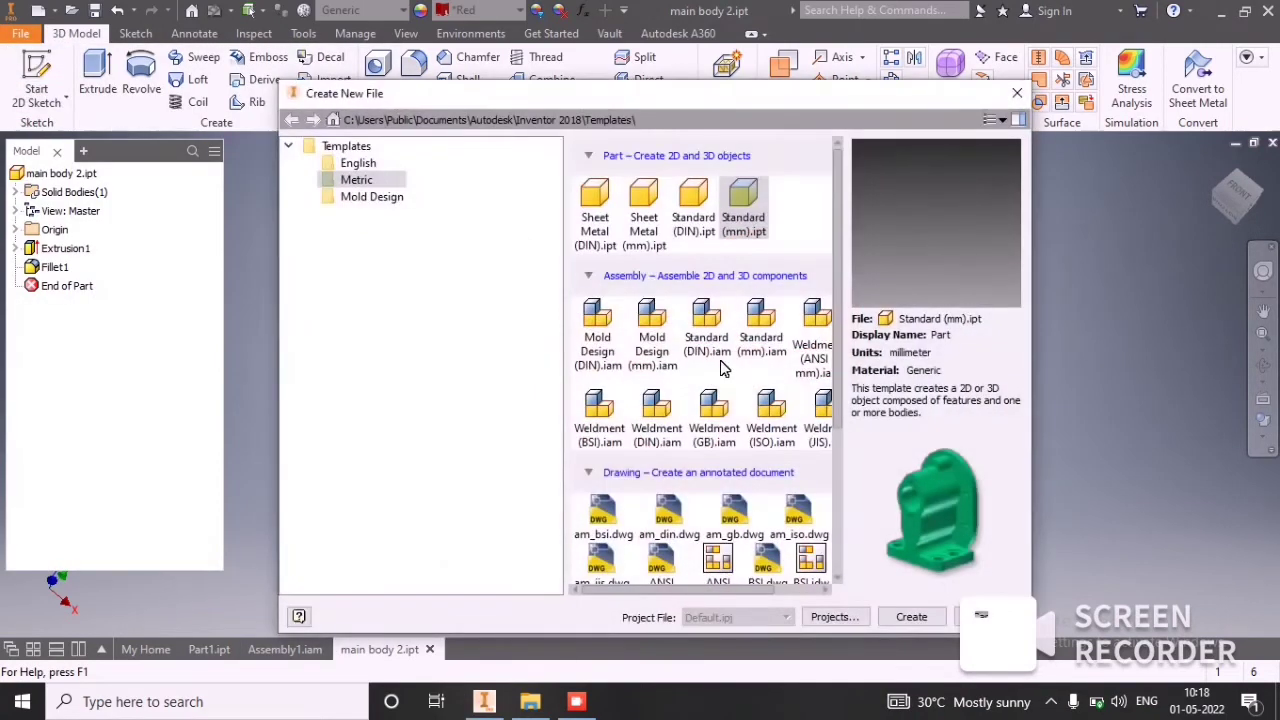
{"action": "left_click", "coordinate": [762, 335]}
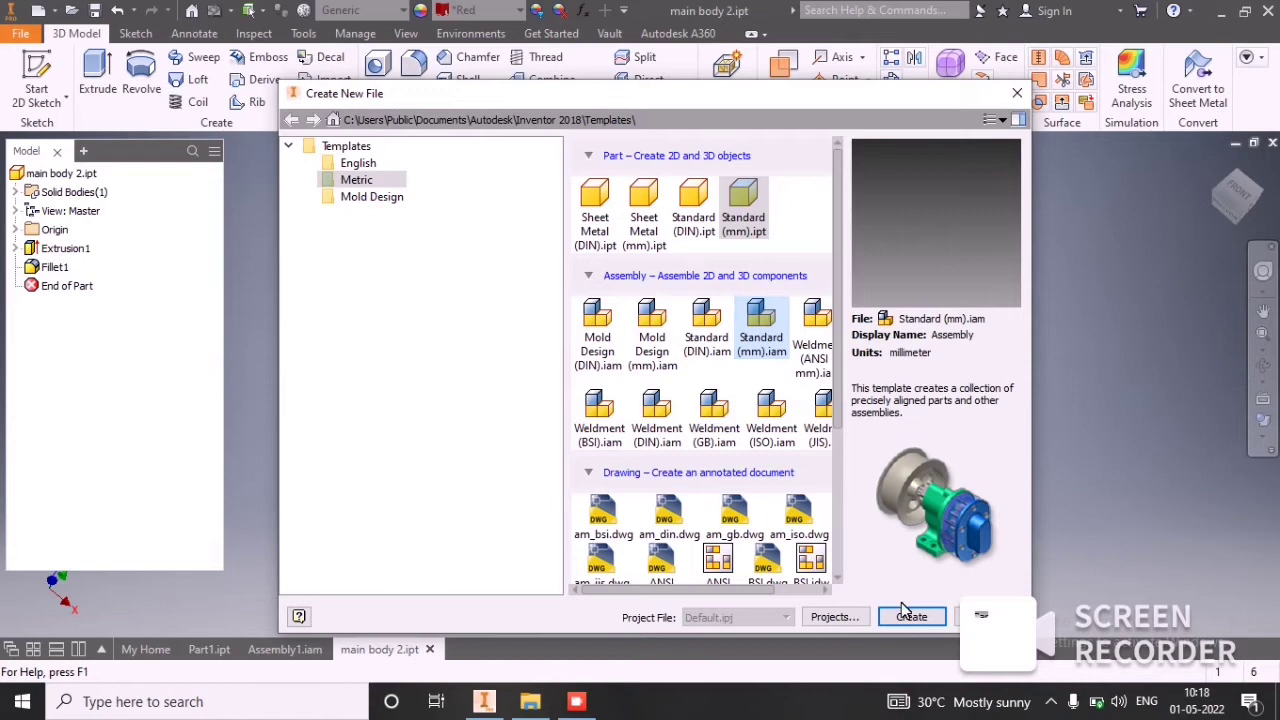
{"action": "left_click", "coordinate": [912, 617]}
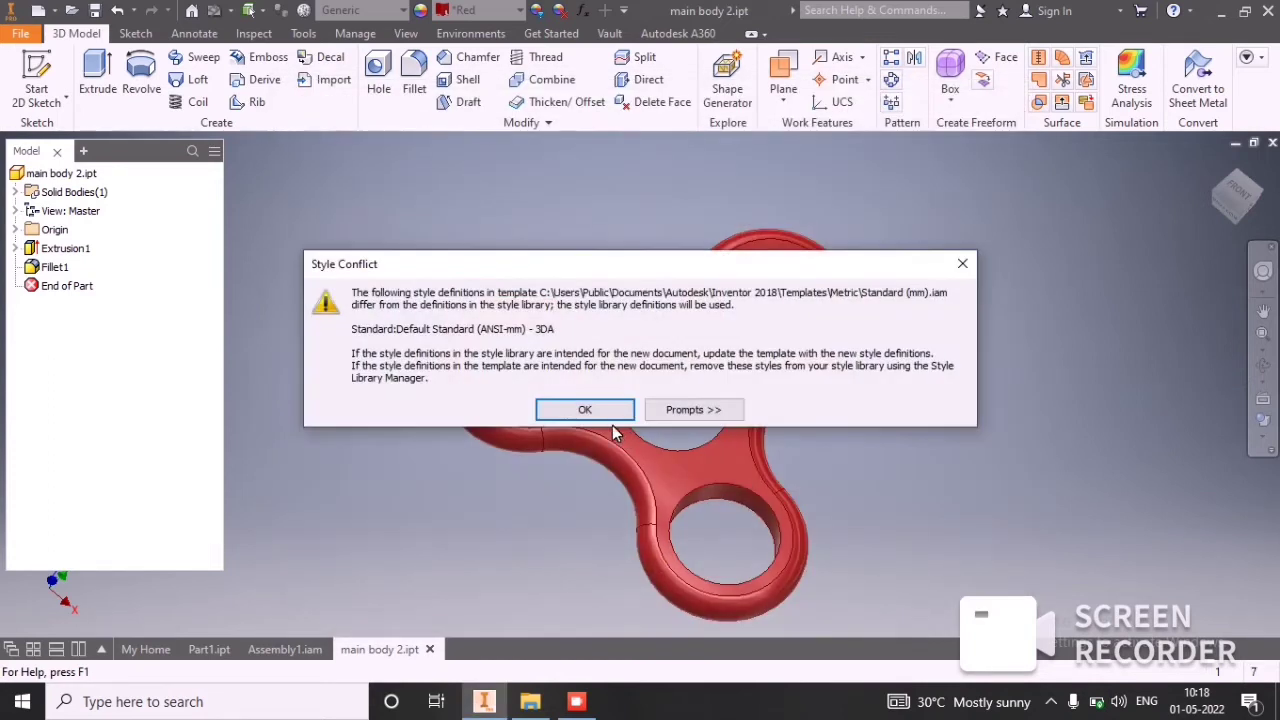
{"action": "left_click", "coordinate": [586, 409]}
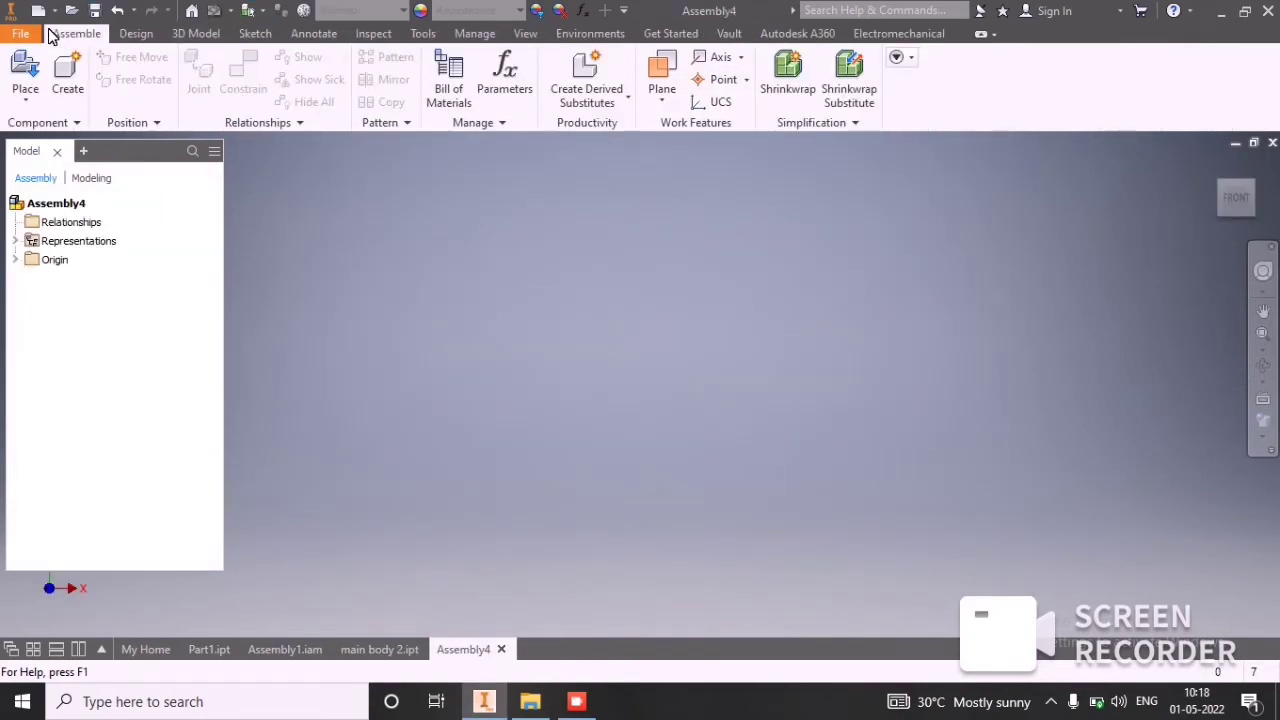
Place one instance of main body 2.ipt from the figet spinner folder in the assembly.
{"action": "left_click", "coordinate": [30, 60]}
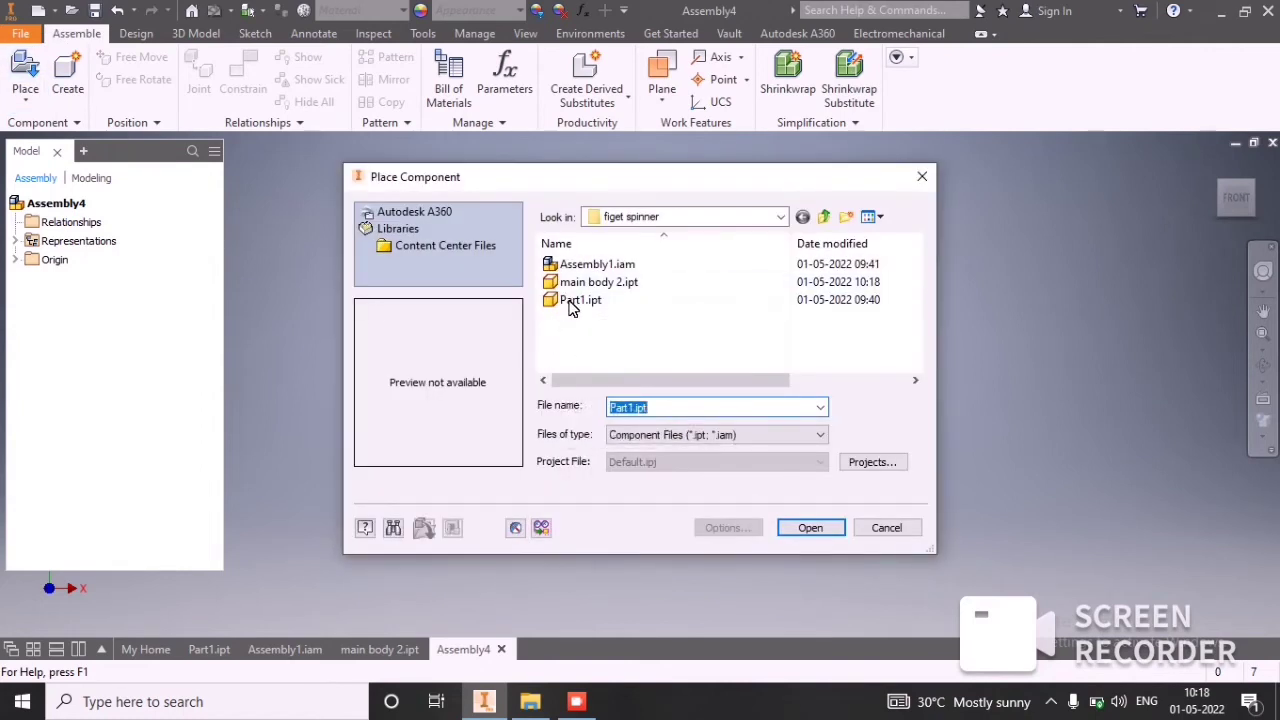
{"action": "left_click", "coordinate": [598, 283]}
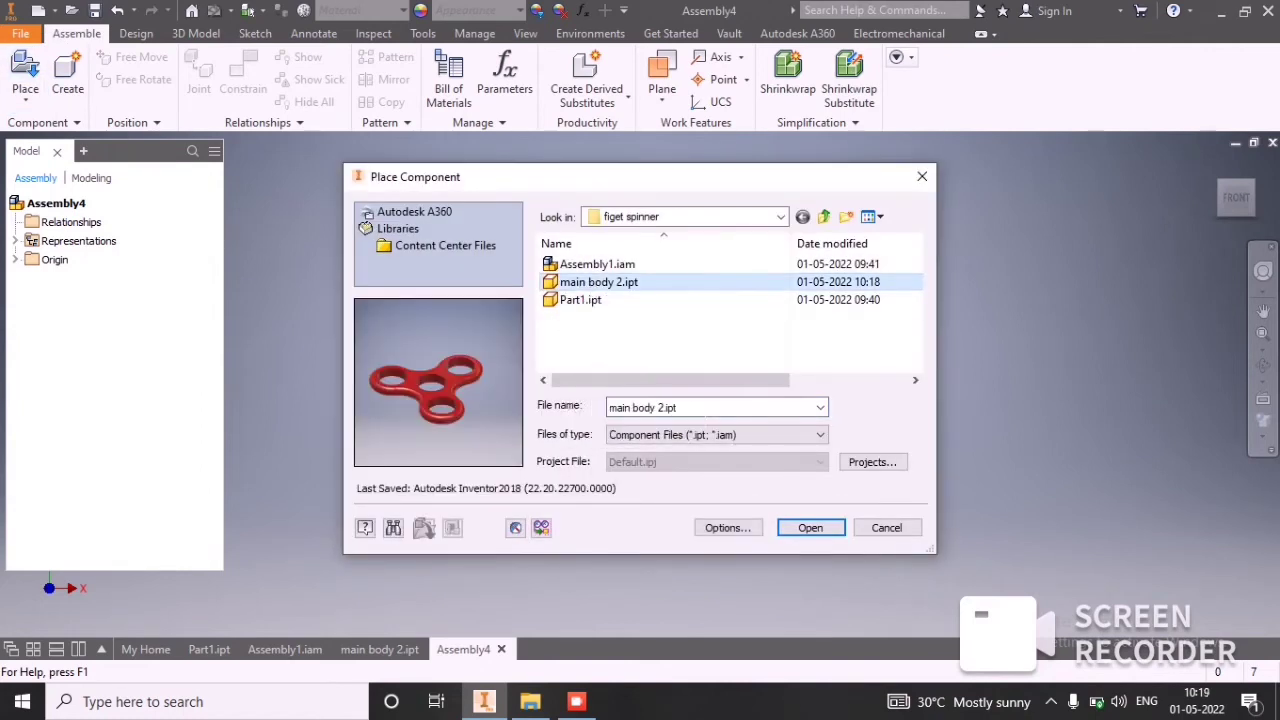
{"action": "left_click", "coordinate": [822, 532]}
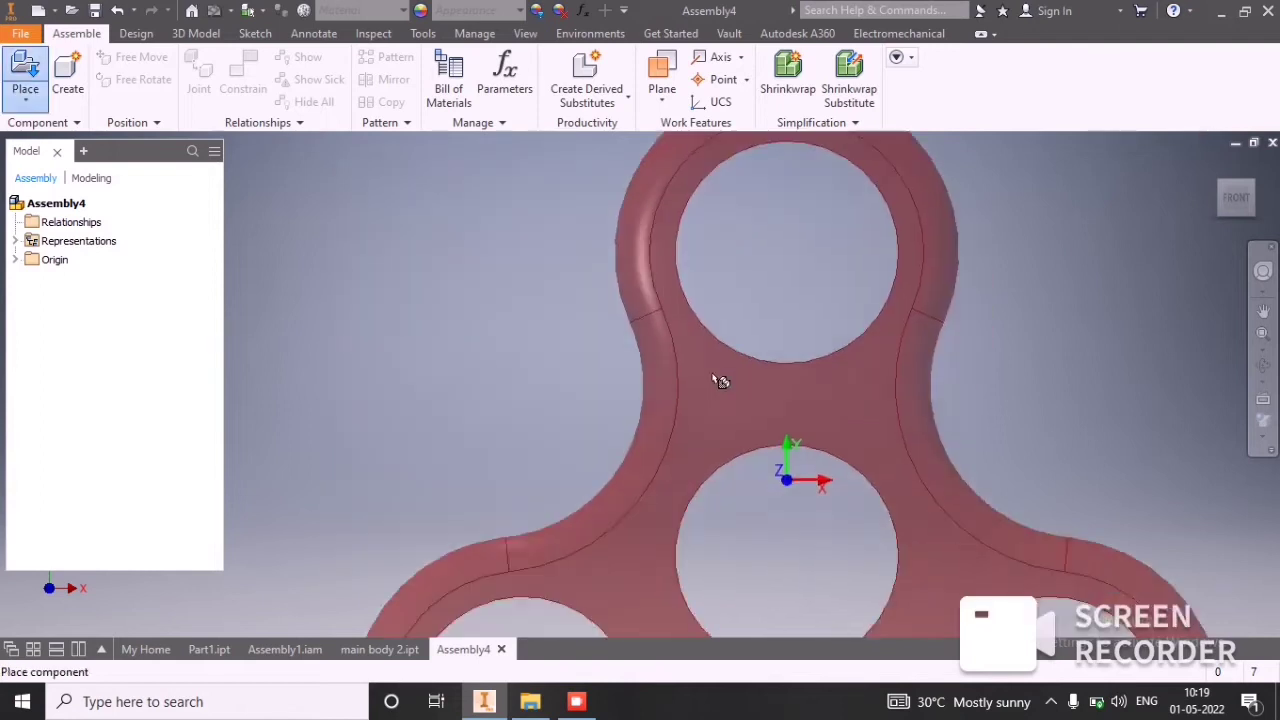
{"action": "left_click", "coordinate": [724, 366]}
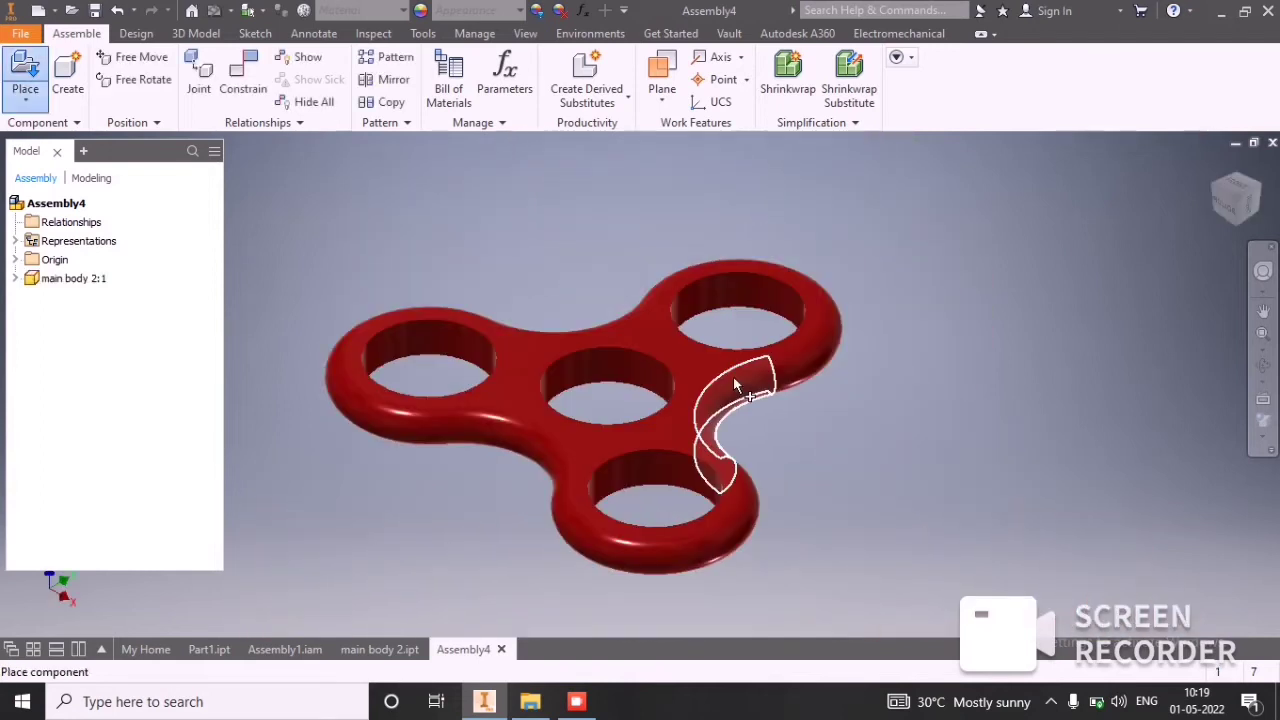
{"action": "right_click", "coordinate": [920, 216]}
{"action": "left_click", "coordinate": [974, 213]}
{"action": "scroll", "coordinate": [965, 329], "scroll_direction": "down", "scroll_amount": 1}
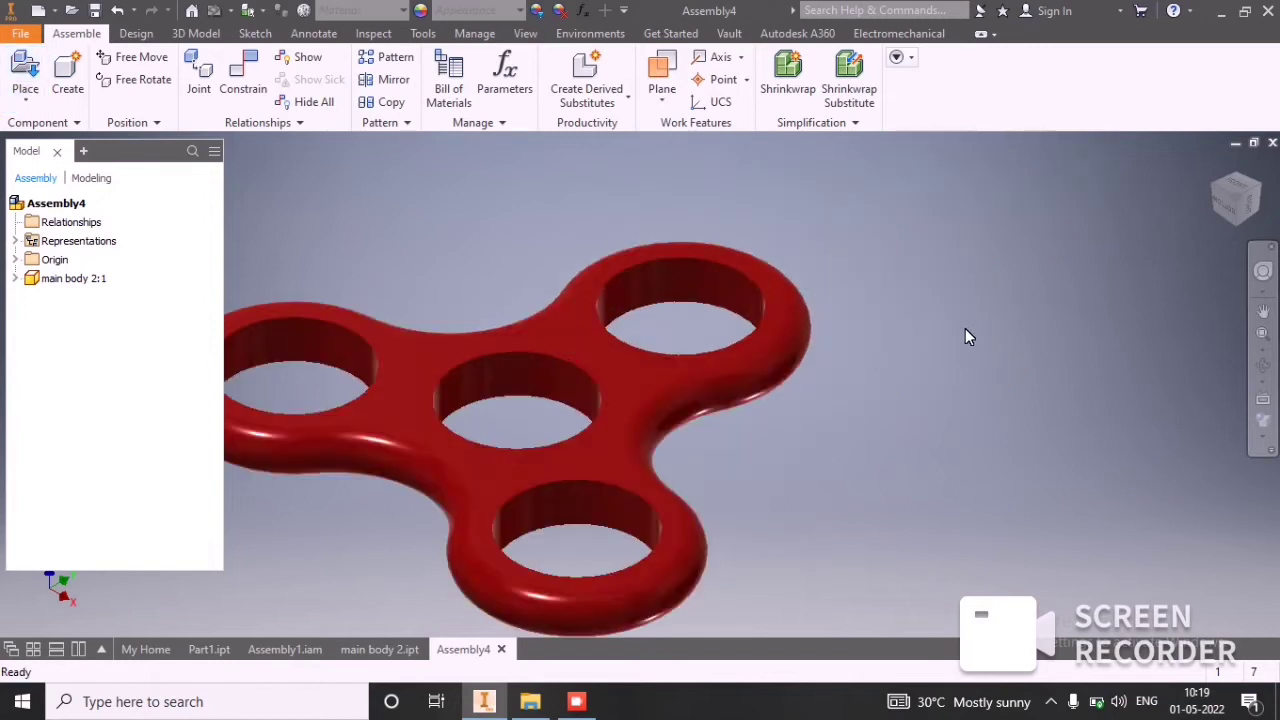
Start the Bearing Generator and save the assembly as Assembly4.iam in the figet spinner folder.
{"action": "scroll", "coordinate": [963, 331], "scroll_direction": "up", "scroll_amount": 5}
{"action": "middle_click_drag", "start_coordinate": [899, 348], "coordinate": [897, 484], "text": "shift"}
{"action": "middle_click_drag", "start_coordinate": [990, 378], "coordinate": [759, 362]}
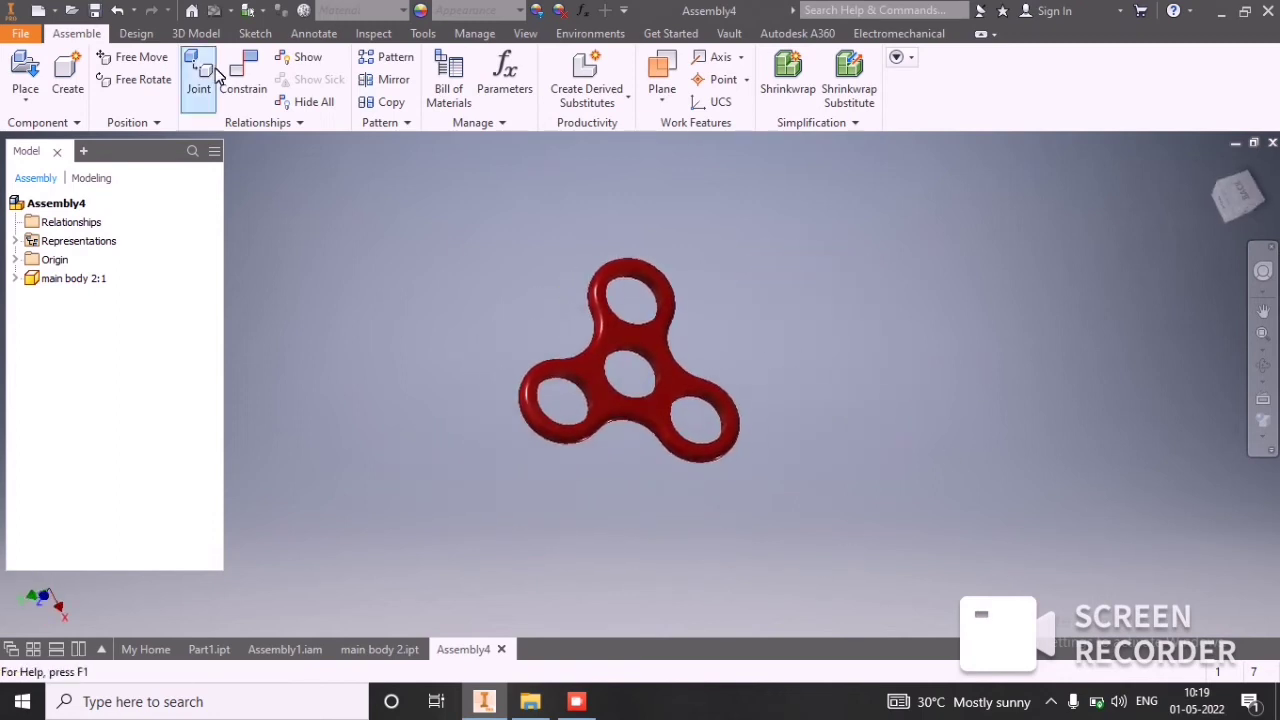
{"action": "left_click", "coordinate": [140, 34]}
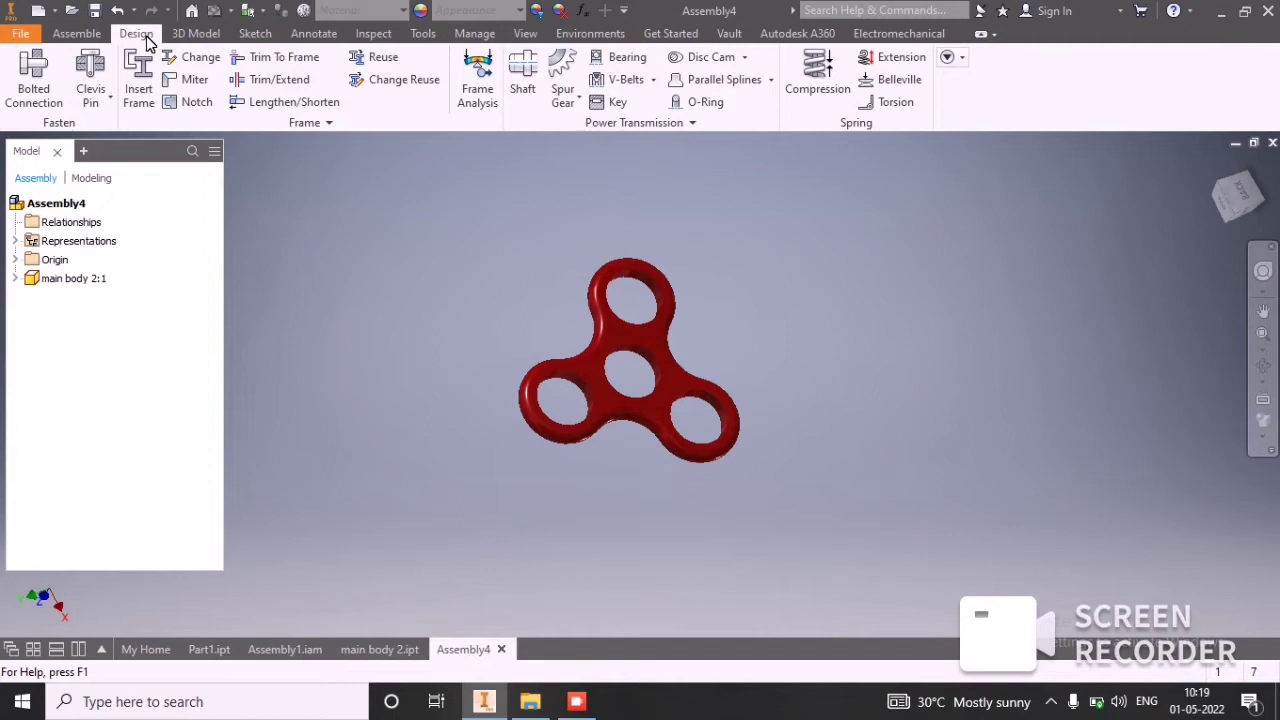
{"action": "left_click", "coordinate": [618, 60]}
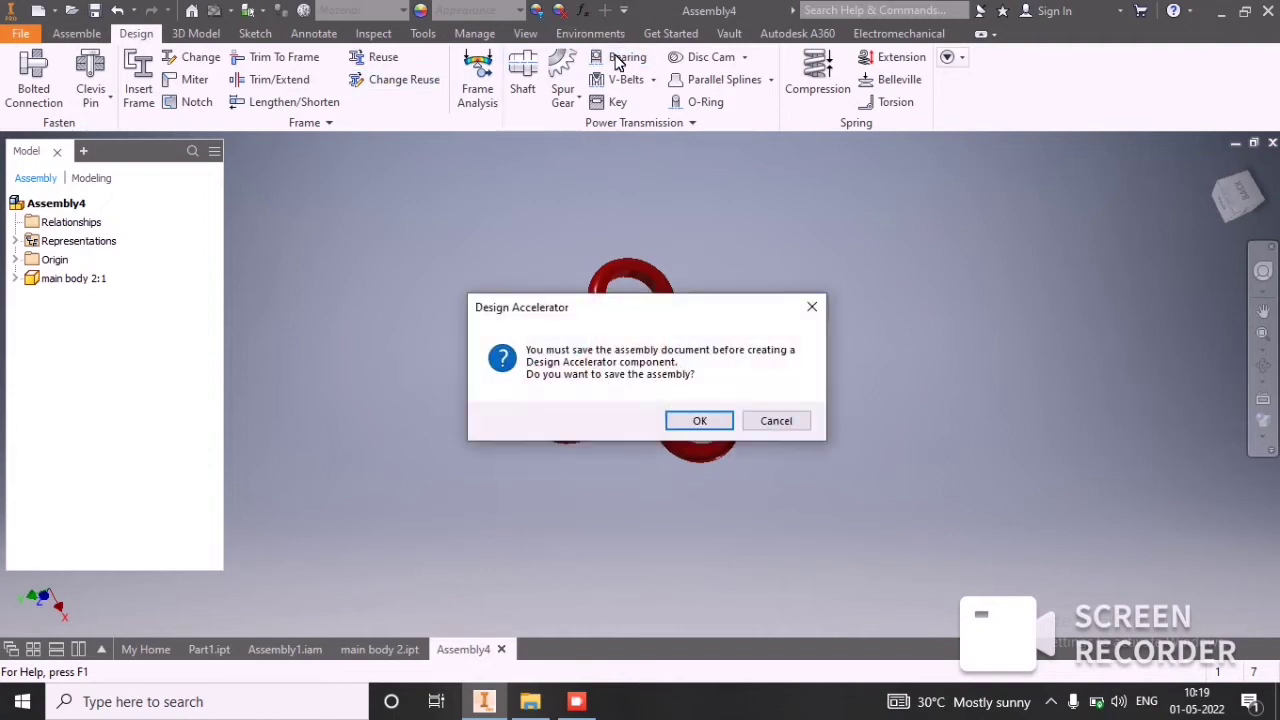
{"action": "left_click", "coordinate": [700, 421]}
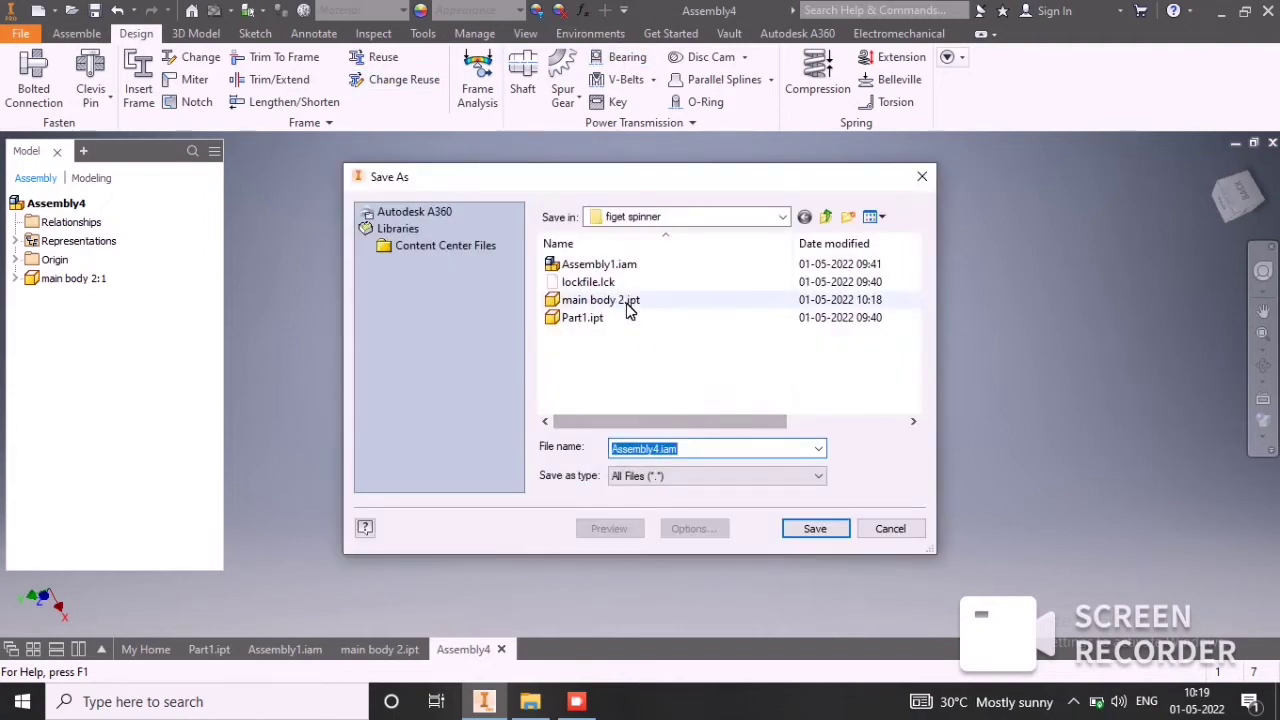
{"action": "left_click", "coordinate": [814, 533]}
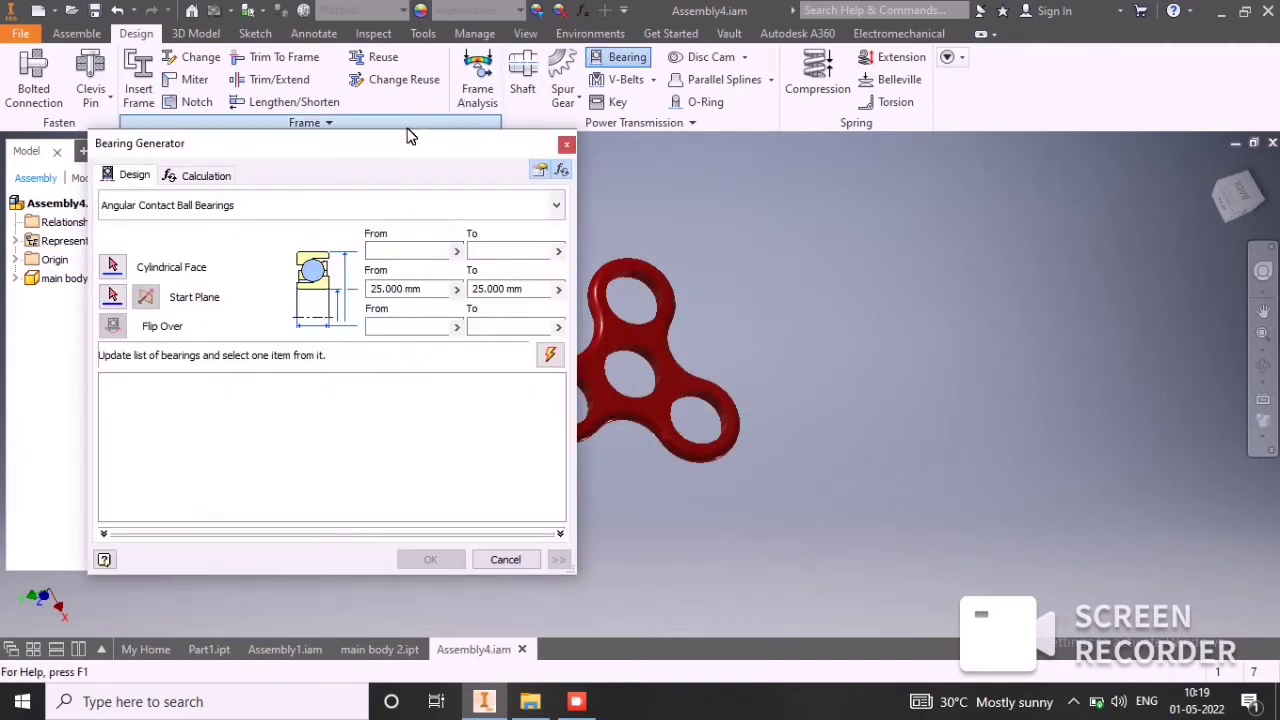
Set the centre hole's cylindrical face and the body's flat face as the bearing's placement references.
{"action": "left_click_drag", "start_coordinate": [388, 148], "coordinate": [315, 118]}
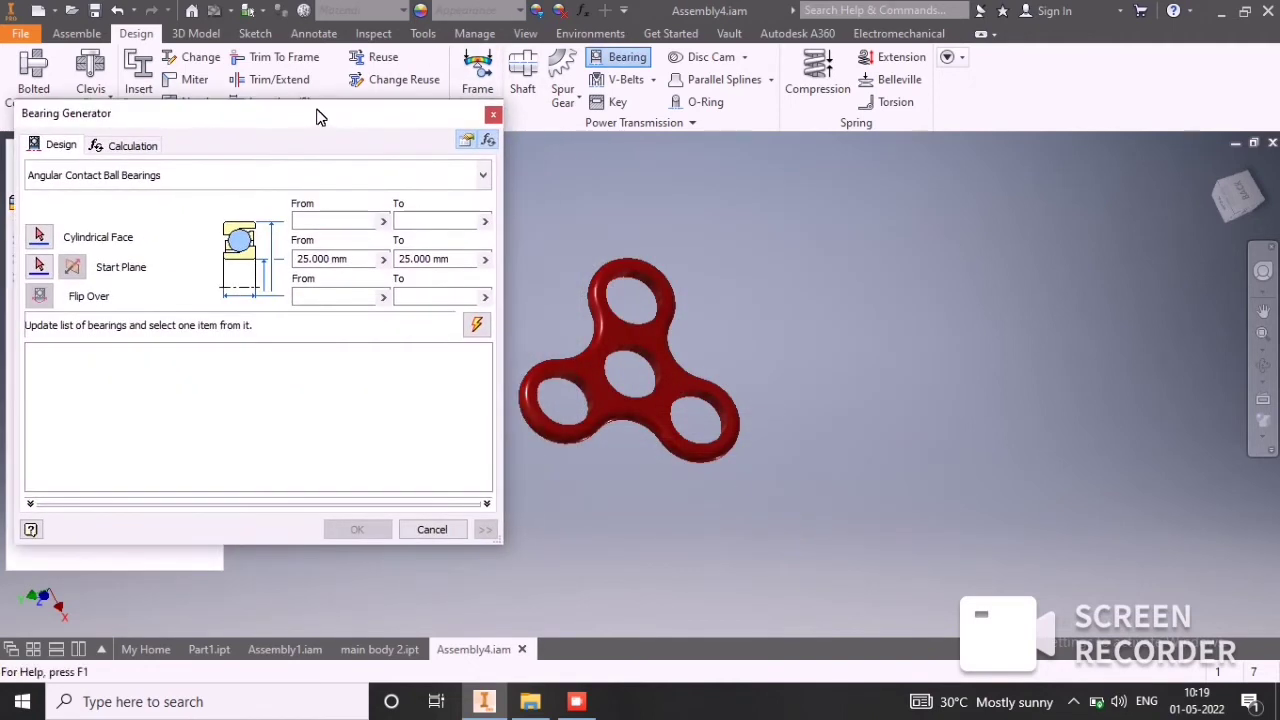
{"action": "left_click", "coordinate": [42, 238]}
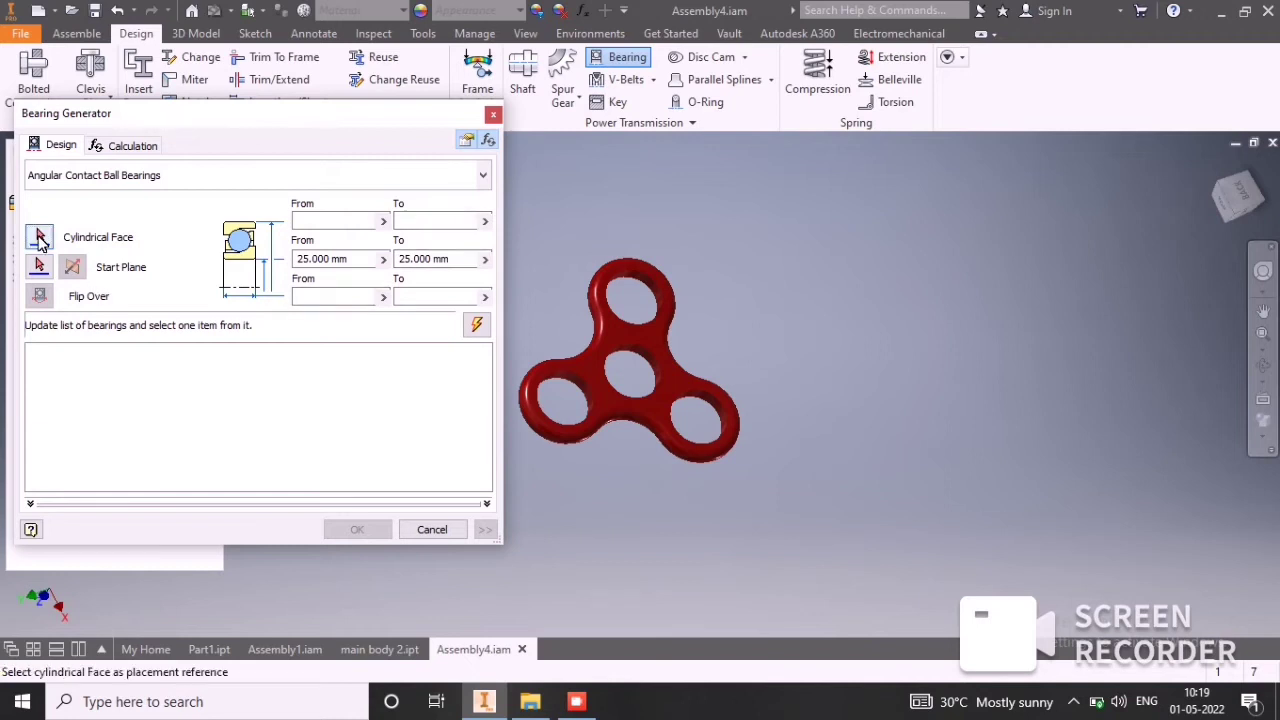
{"action": "left_click", "coordinate": [638, 358]}
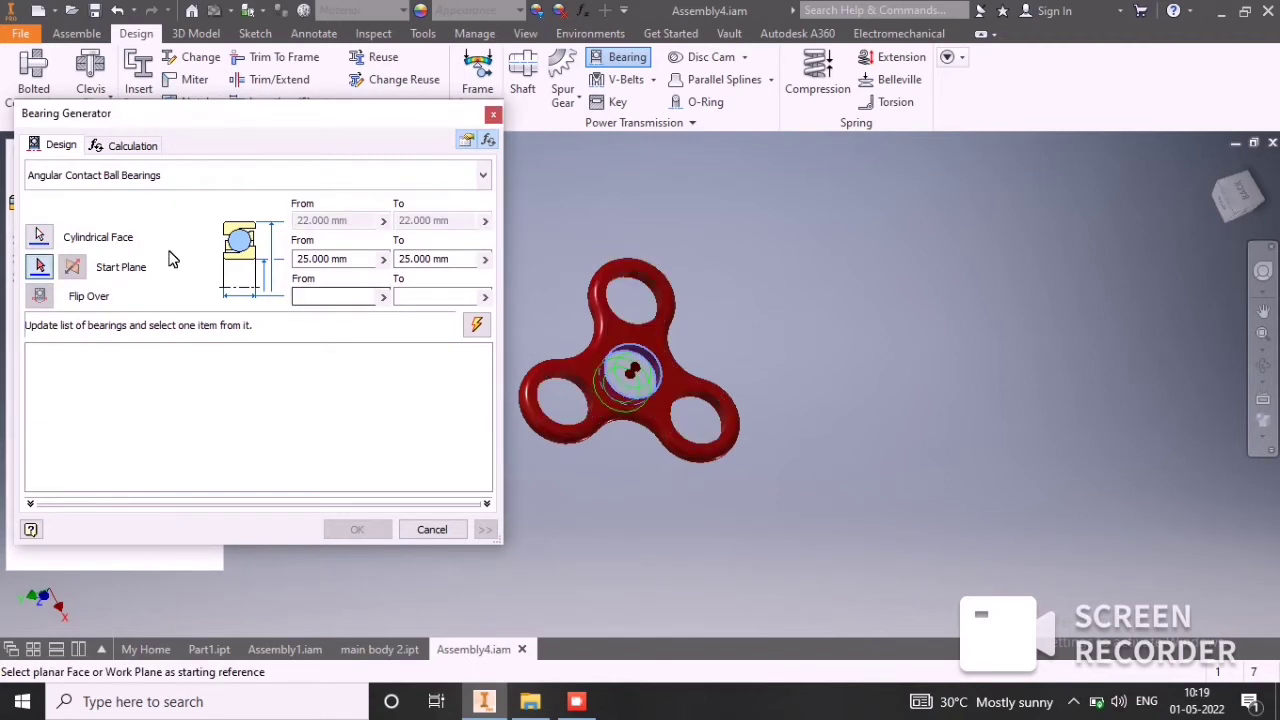
{"action": "left_click", "coordinate": [665, 352]}
Limit the bearing search to an inside diameter of 8 mm and a width of 7 mm.
{"action": "left_click", "coordinate": [350, 260]}
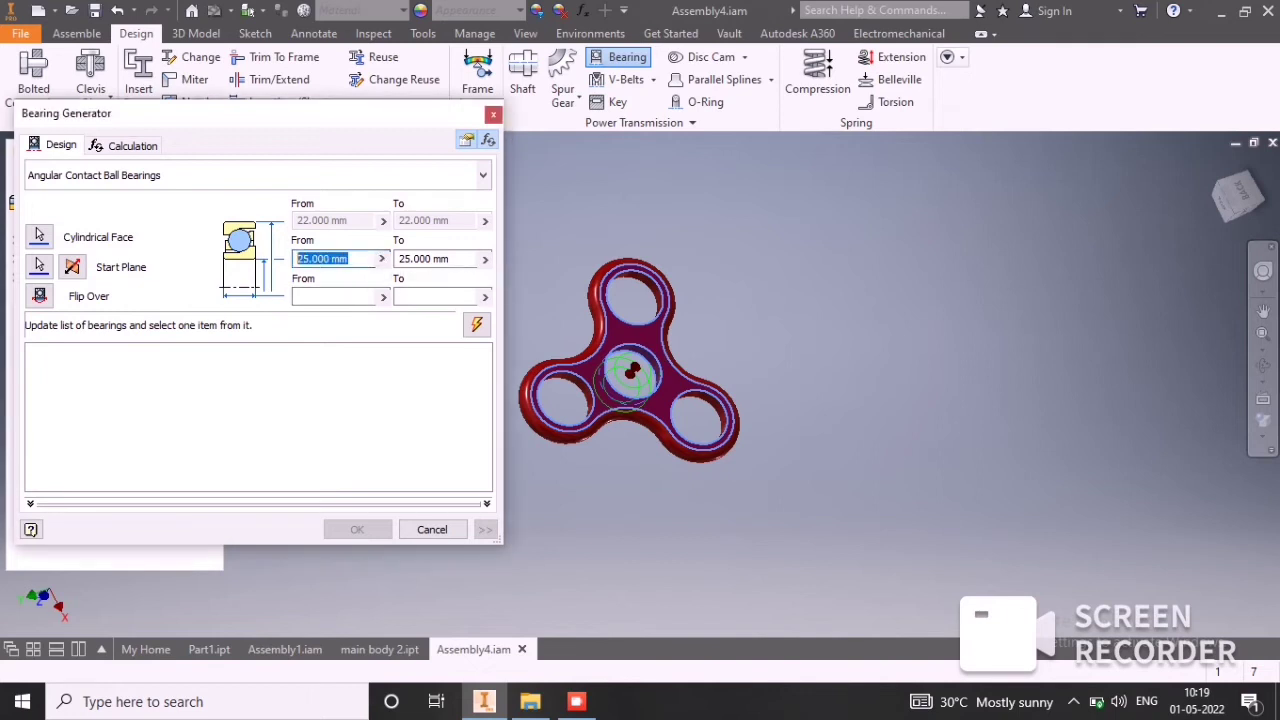
{"action": "type", "text": "8"}
{"action": "key", "text": "Tab"}
{"action": "type", "text": "8"}
{"action": "key", "text": "Tab"}
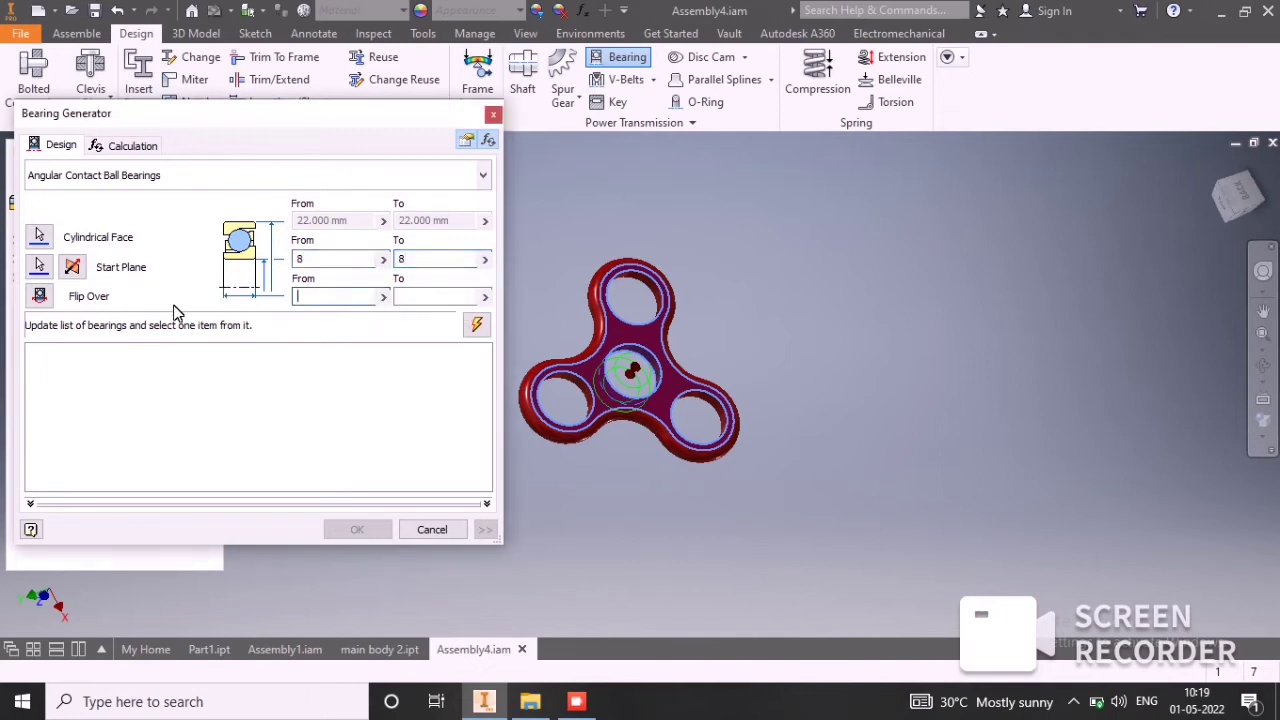
{"action": "key", "text": "Tab"}
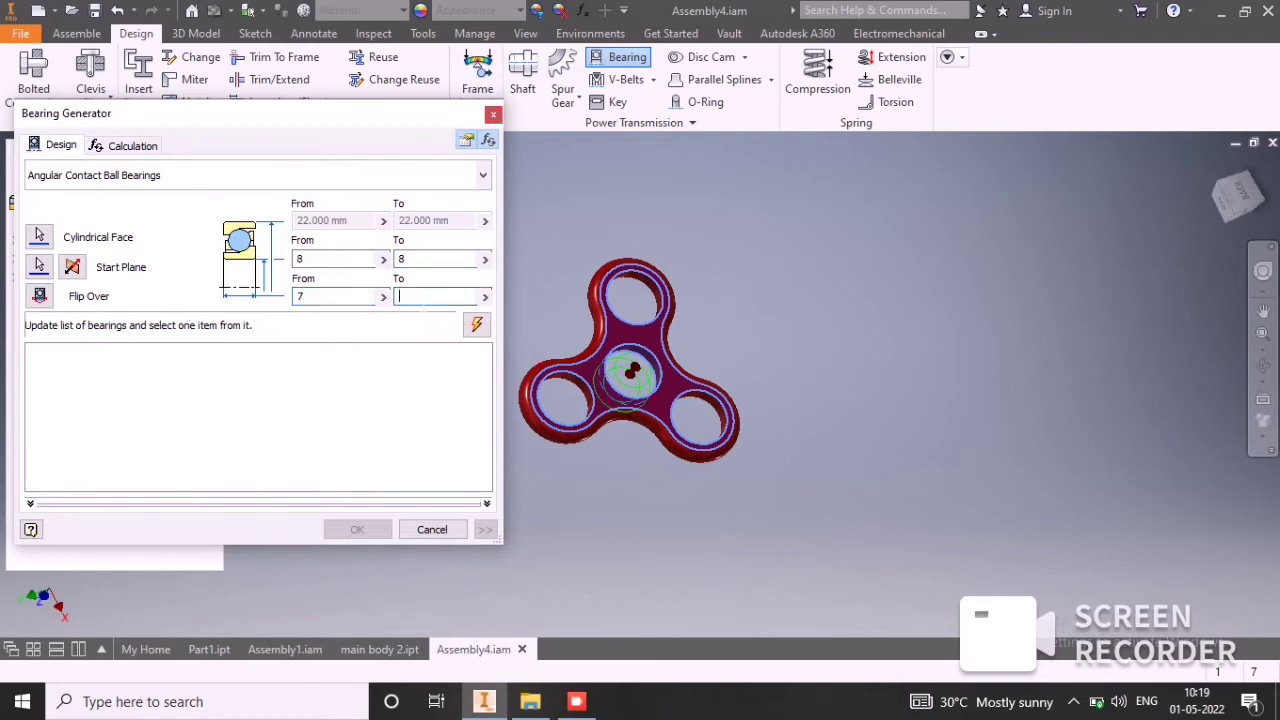
Choose the BS 290 SKF- with RS1 seal bearing family from All Ball Bearing Categories.
{"action": "left_click", "coordinate": [483, 175]}
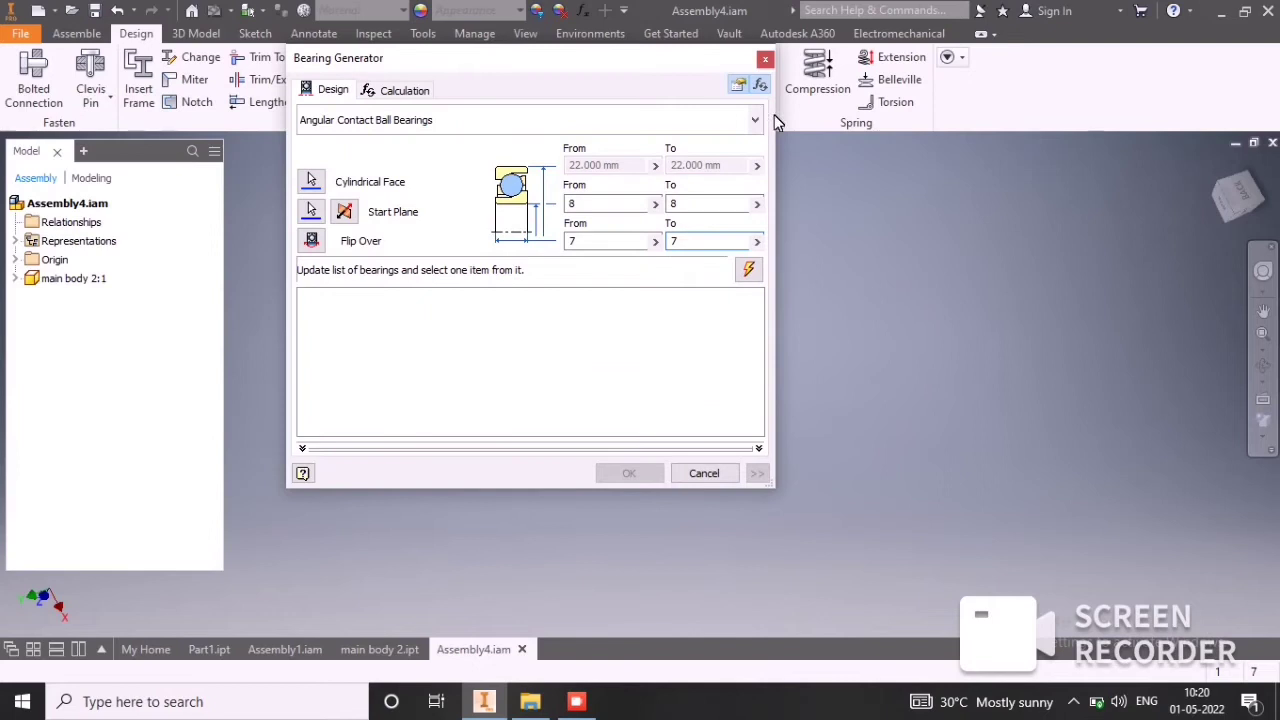
{"action": "left_click", "coordinate": [756, 120]}
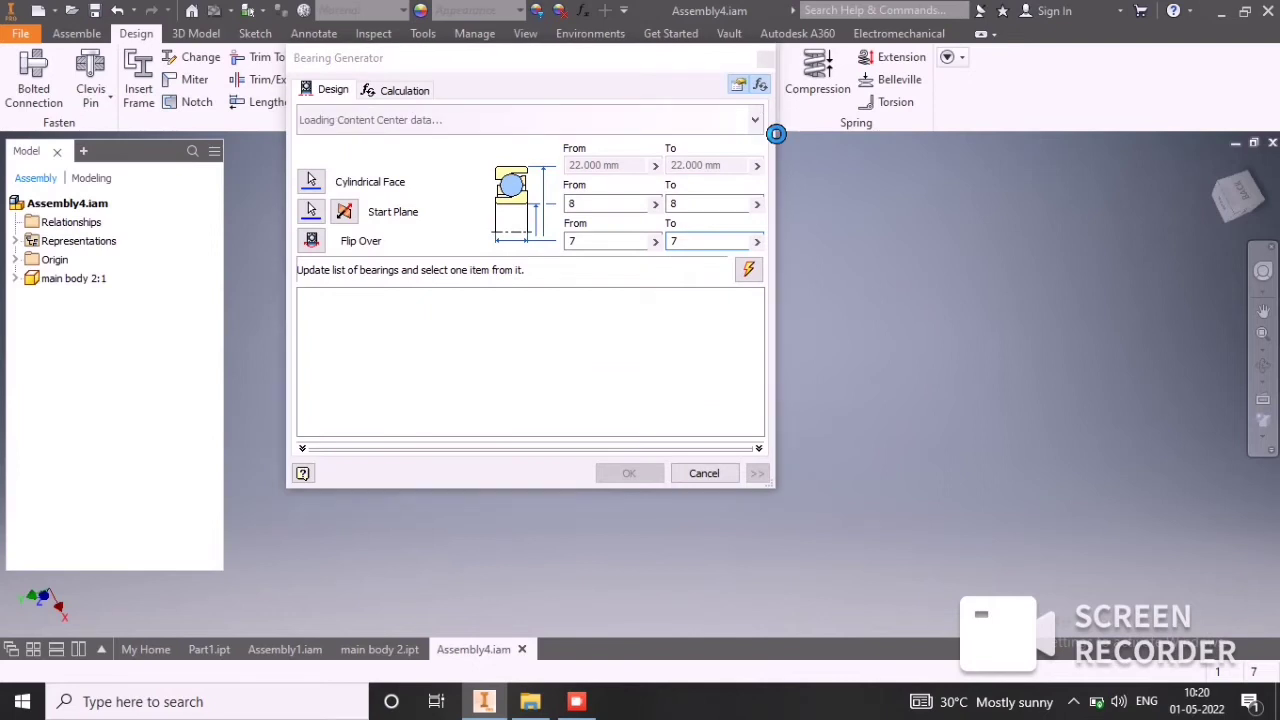
{"action": "left_click", "coordinate": [700, 156]}
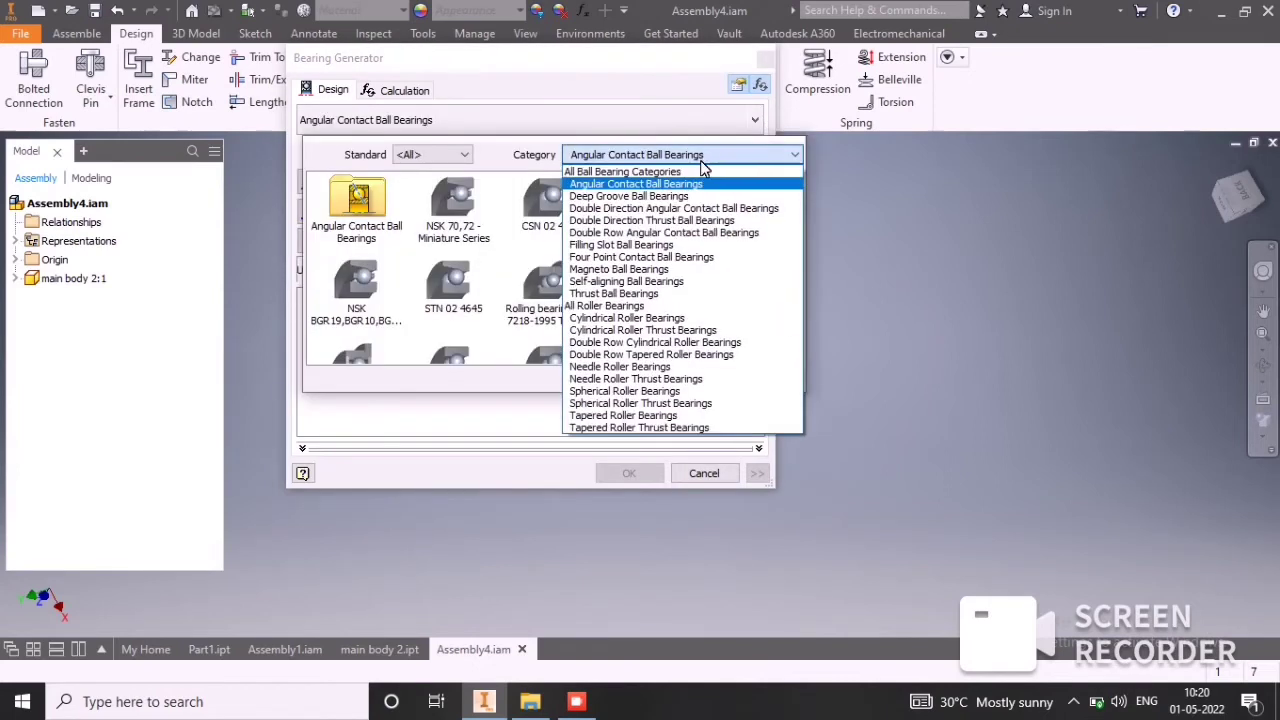
{"action": "left_click", "coordinate": [705, 166]}
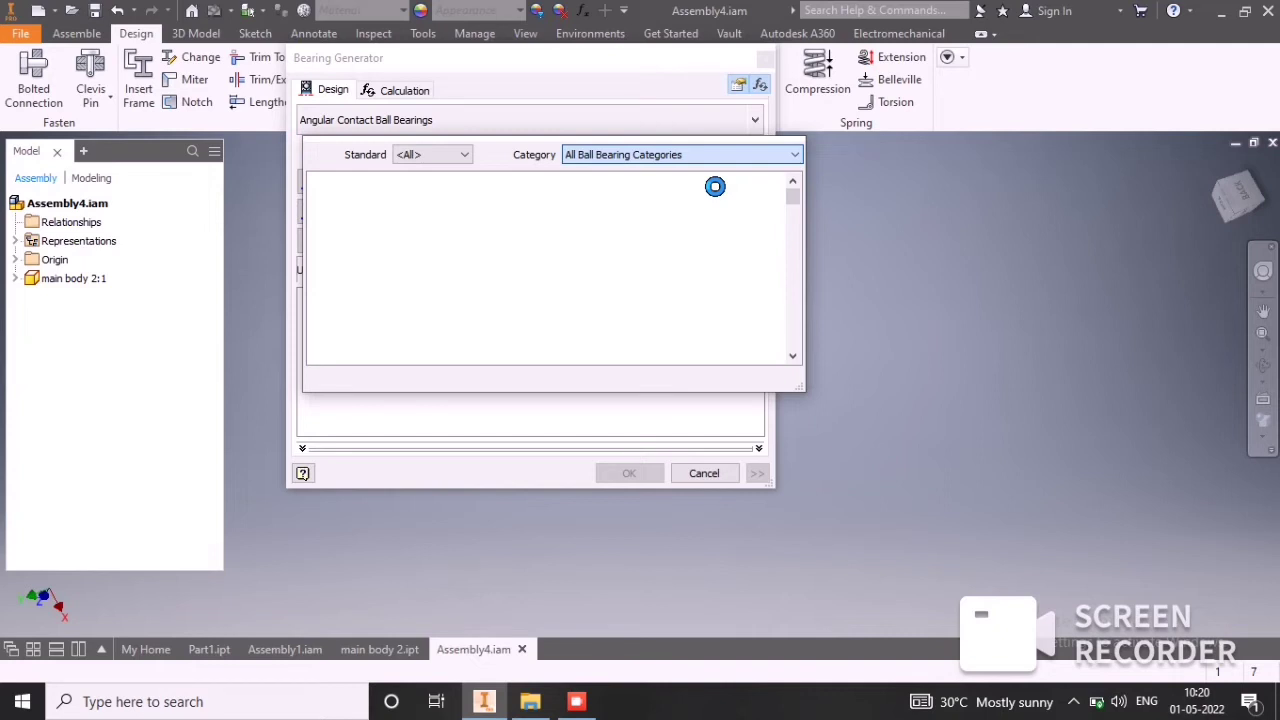
{"action": "left_click", "coordinate": [645, 195]}
{"action": "left_click", "coordinate": [556, 218]}
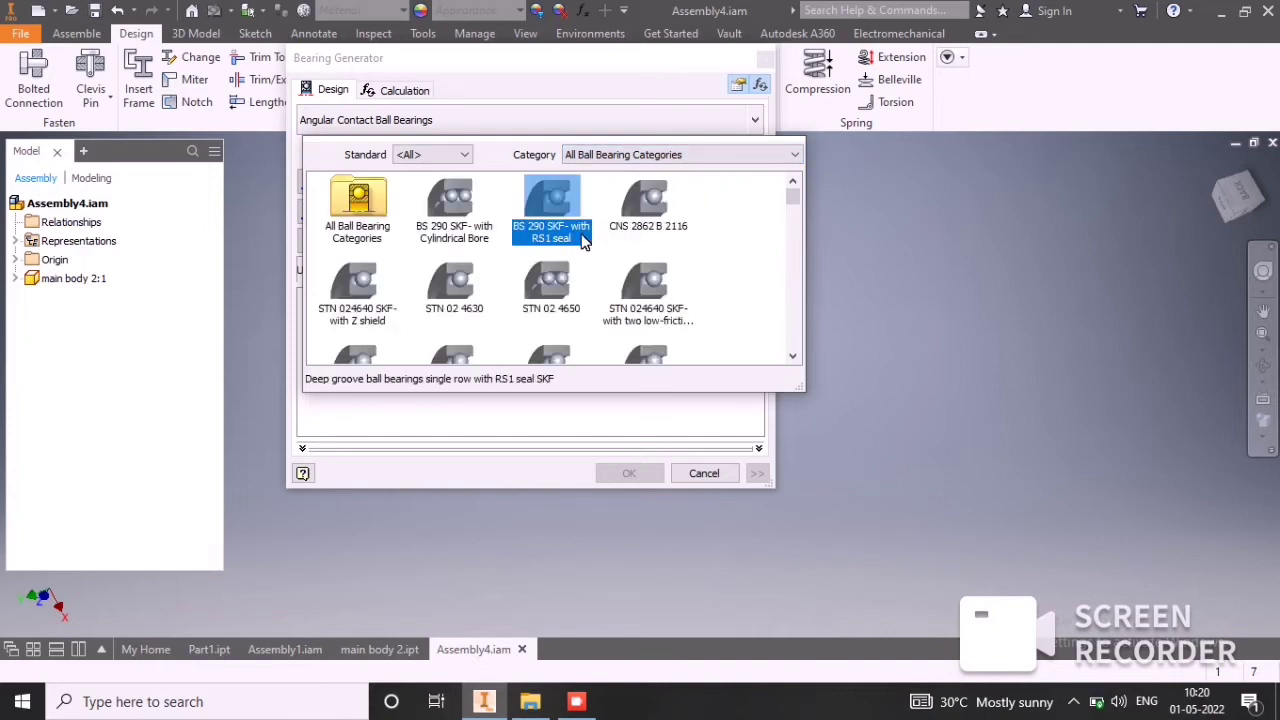
{"action": "double_click", "coordinate": [557, 200]}
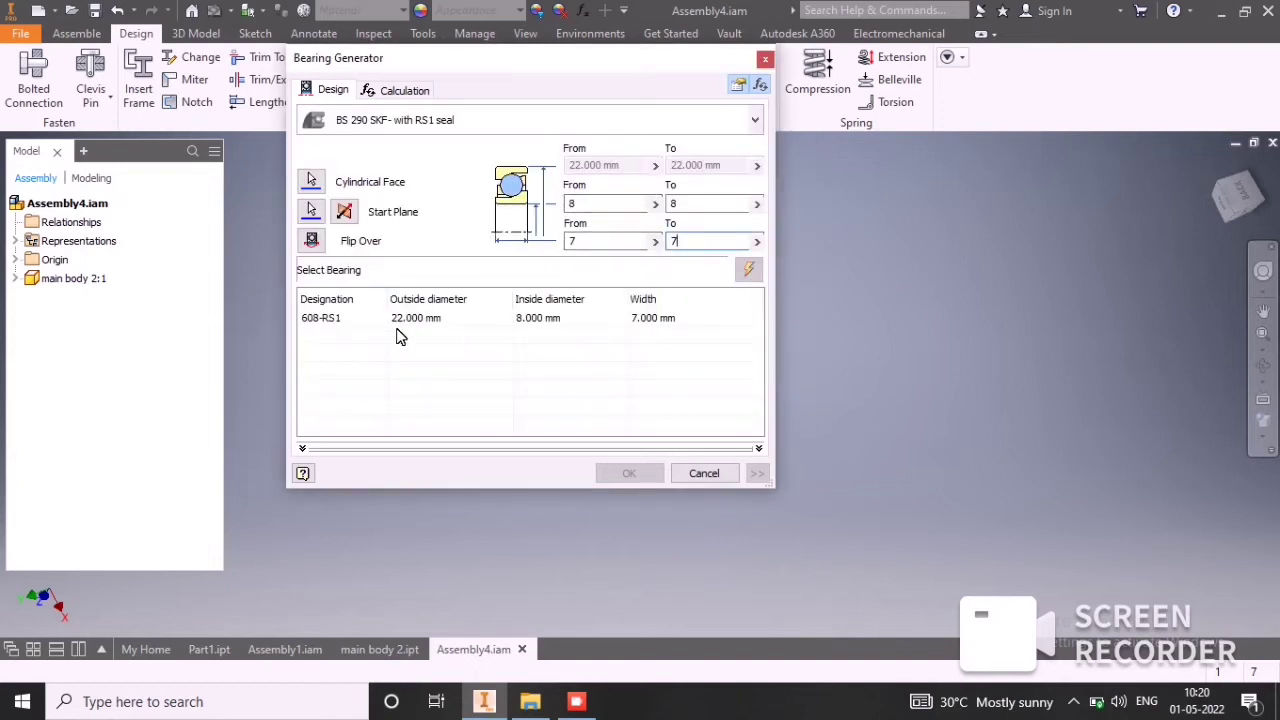
Generate the 608-RS1 bearing in the spinner's centre hole, accepting the proposed Bearing1.iam file name.
{"action": "left_click", "coordinate": [415, 322]}
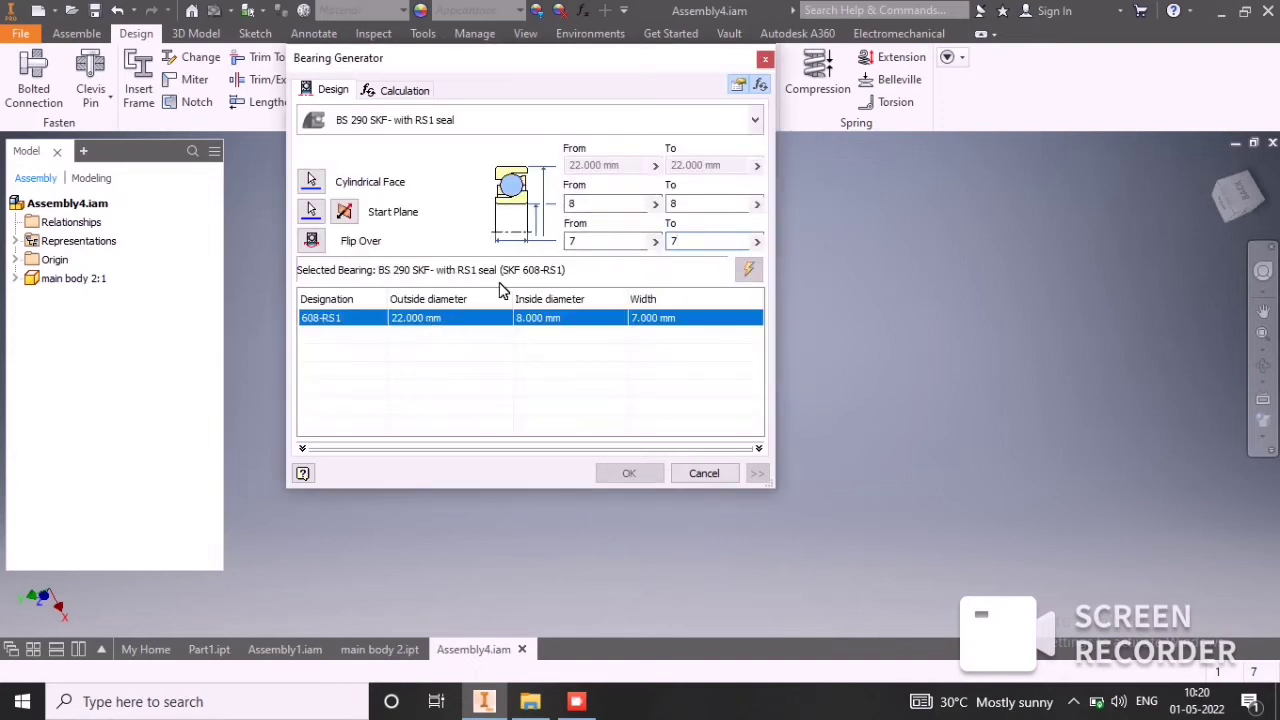
{"action": "left_click", "coordinate": [657, 474]}
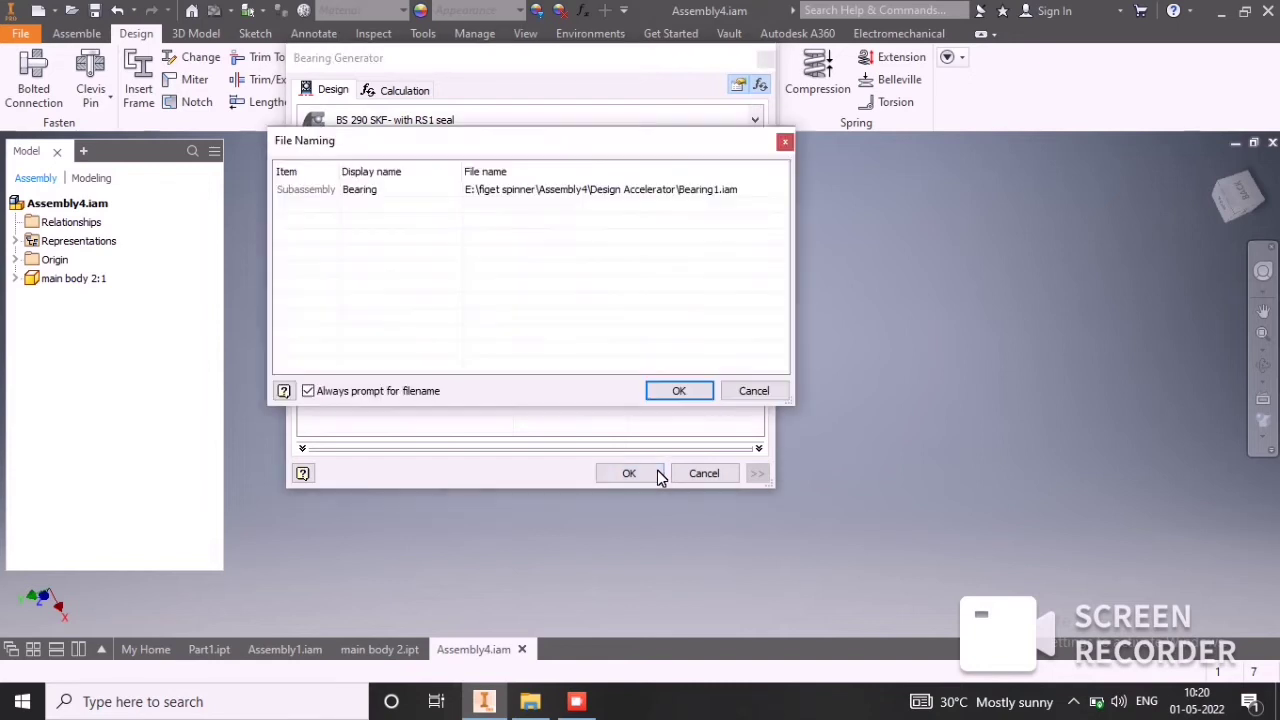
{"action": "left_click", "coordinate": [679, 391]}
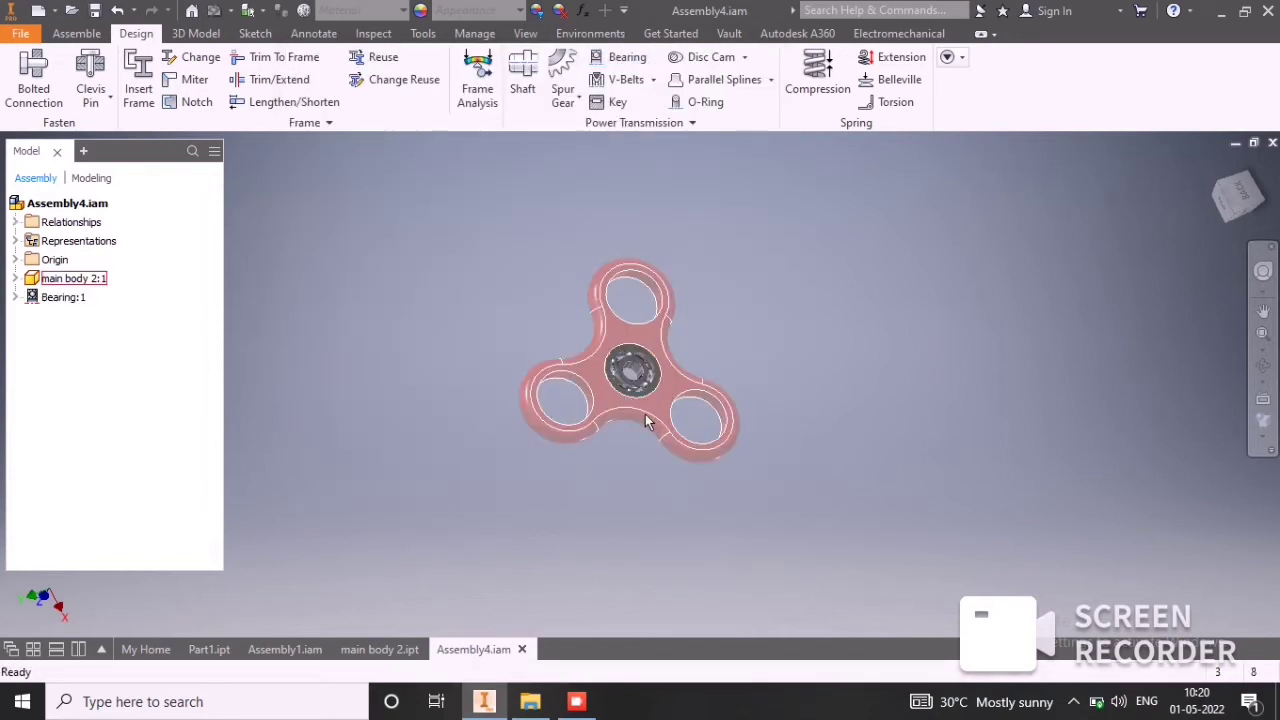
{"action": "left_click_drag", "start_coordinate": [638, 419], "coordinate": [624, 408]}
{"action": "scroll", "coordinate": [624, 408], "scroll_direction": "down", "scroll_amount": 5}
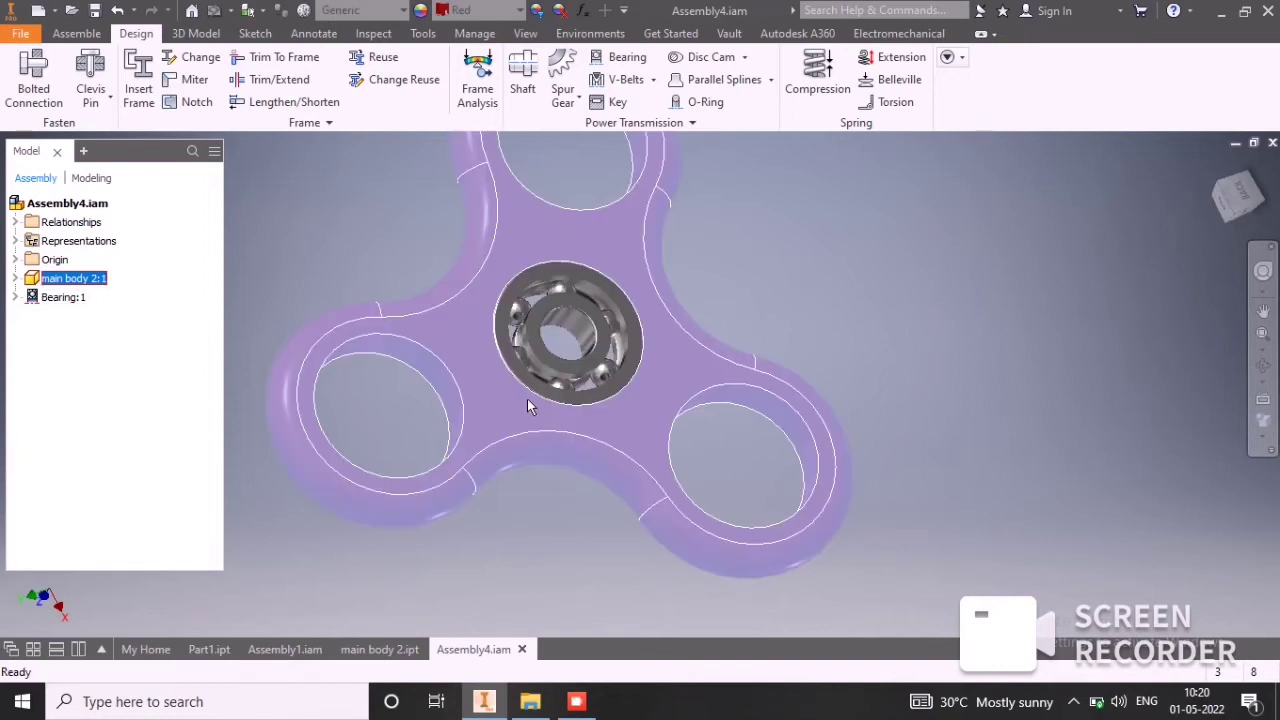
{"action": "scroll", "coordinate": [589, 186], "scroll_direction": "up", "scroll_amount": 5}
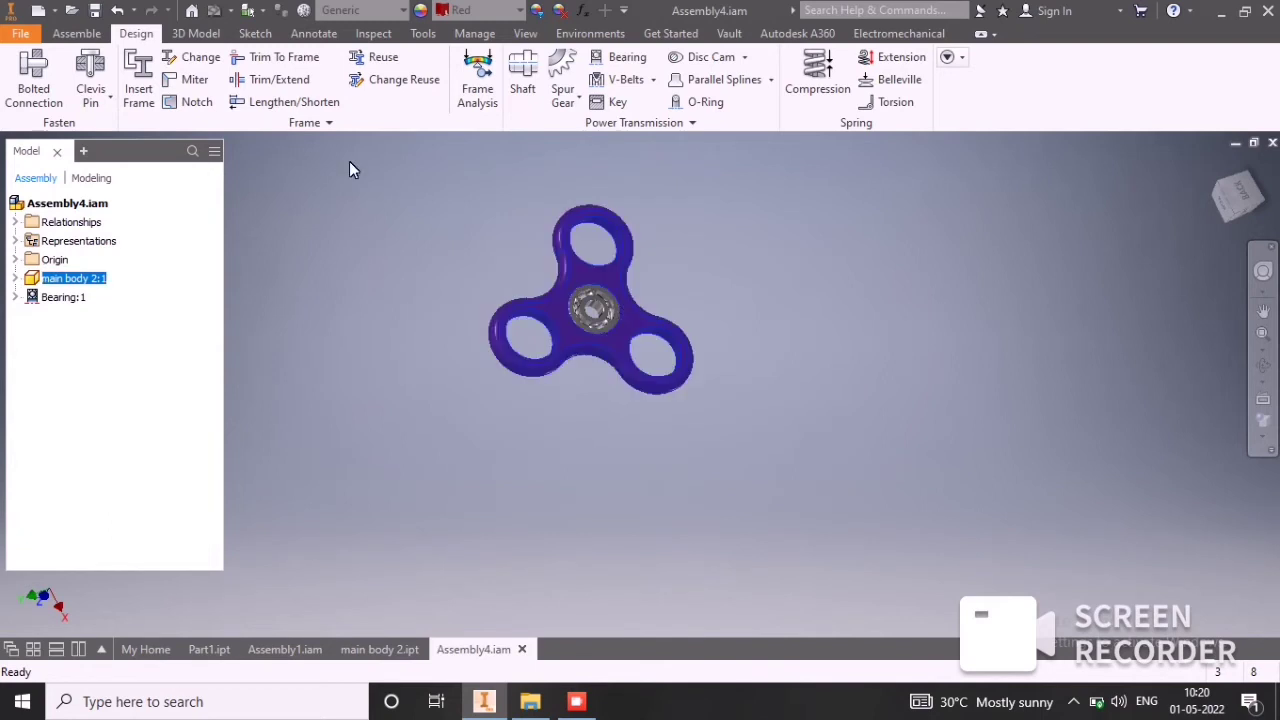
Start a second bearing, setting the upper lobe hole's cylindrical face and the body's flat face as placement references.
{"action": "left_click", "coordinate": [618, 58]}
{"action": "left_click_drag", "start_coordinate": [590, 52], "coordinate": [329, 82]}
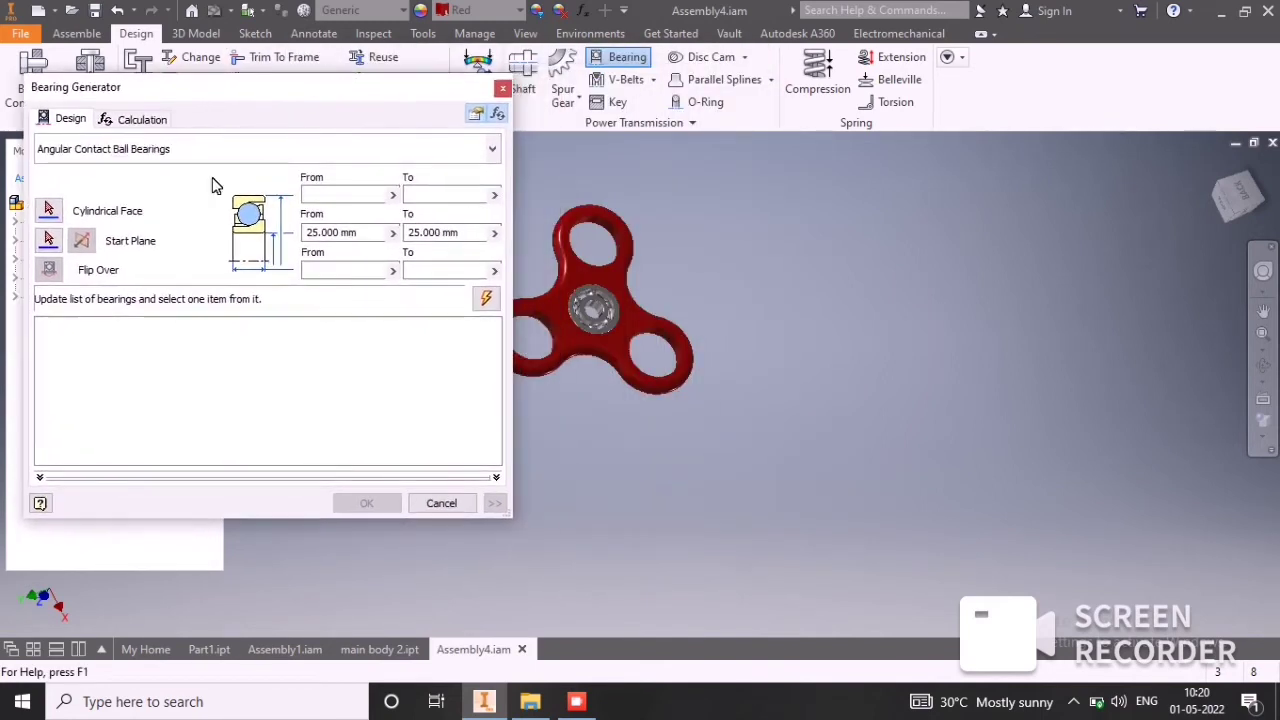
{"action": "left_click", "coordinate": [53, 211]}
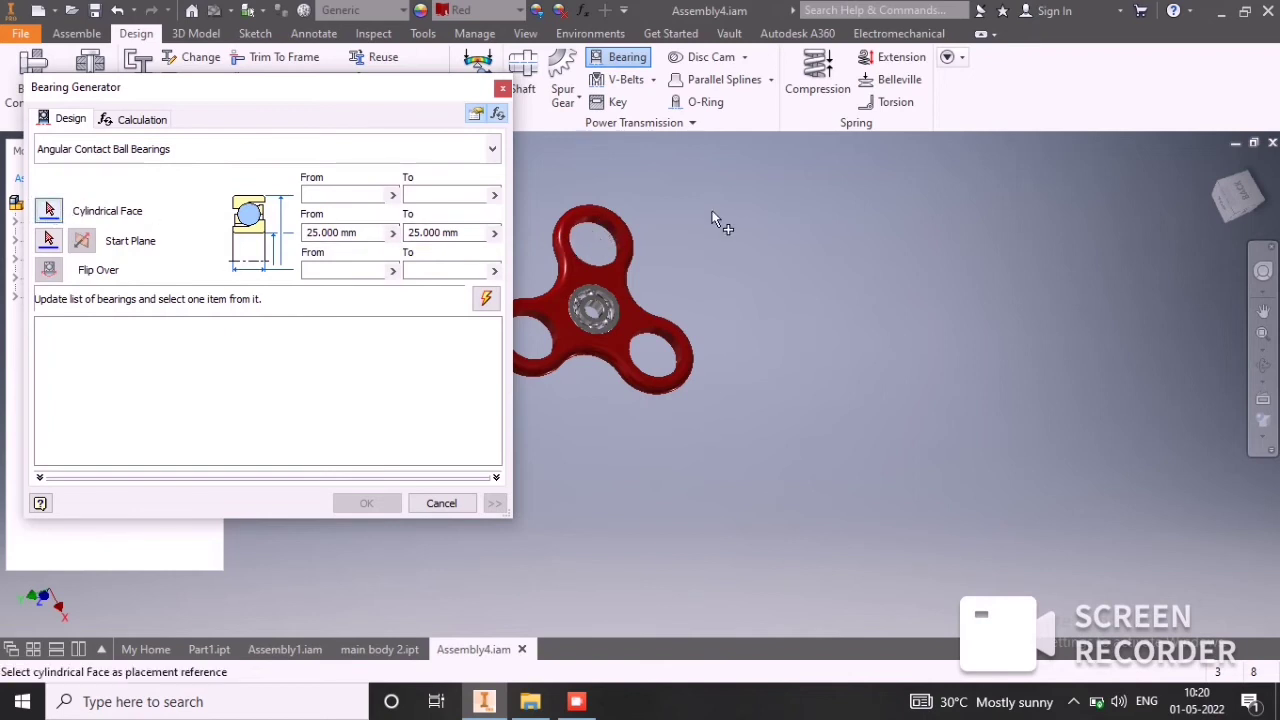
{"action": "left_click", "coordinate": [594, 240]}
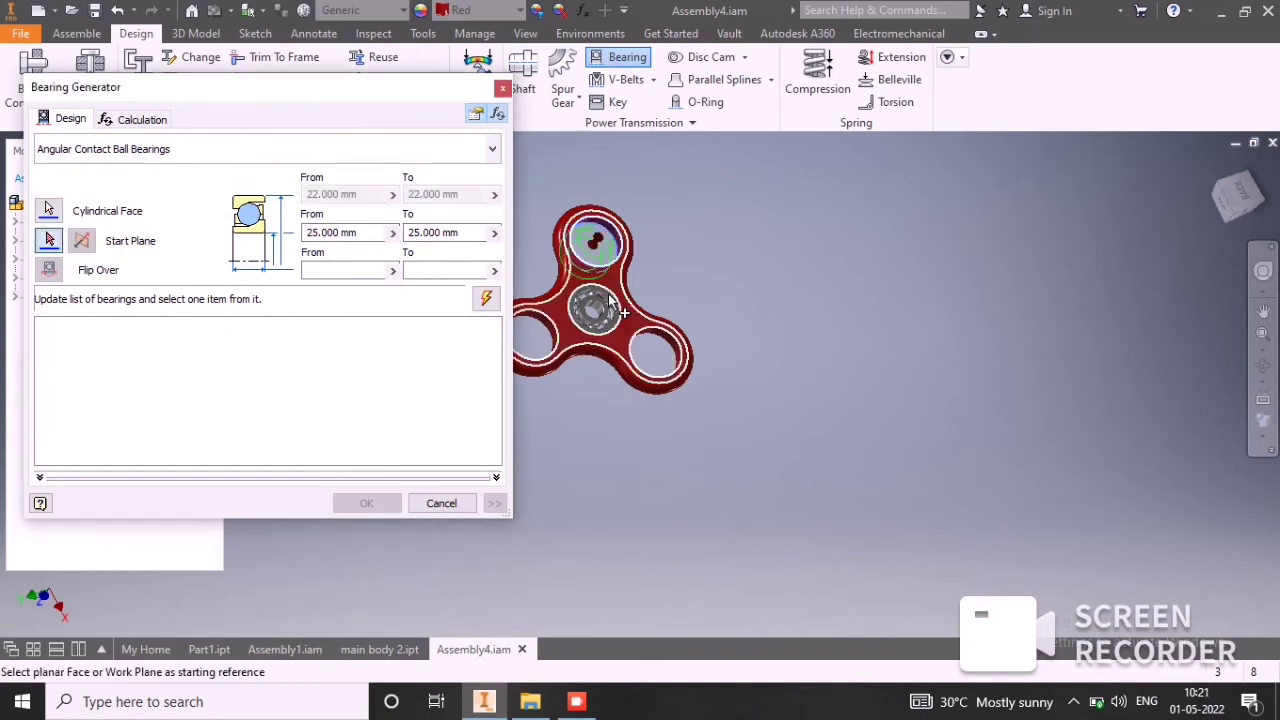
Limit the second bearing's search to an inside diameter of 8 mm and a width of 7 mm.
{"action": "left_click", "coordinate": [338, 232]}
{"action": "type", "text": "8"}
{"action": "key", "text": "Tab"}
{"action": "type", "text": "8"}
{"action": "key", "text": "Tab"}
{"action": "type", "text": "7"}
{"action": "key", "text": "Tab"}
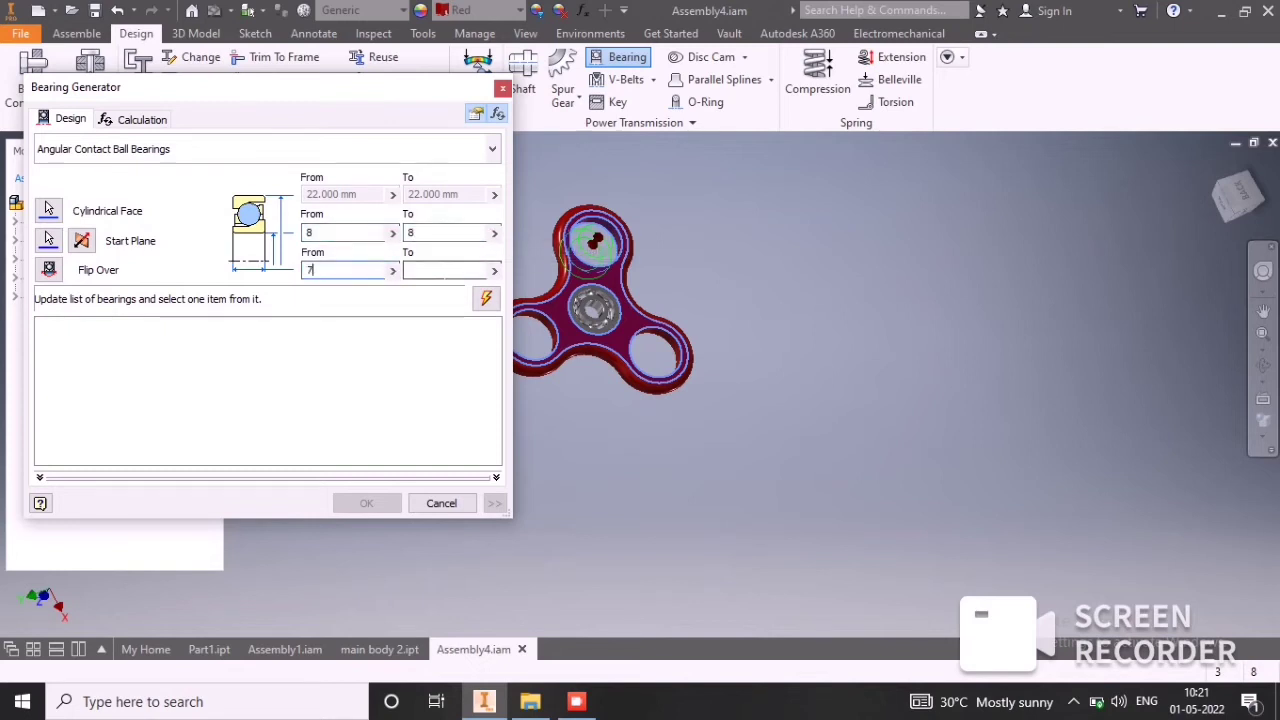
{"action": "type", "text": "7"}
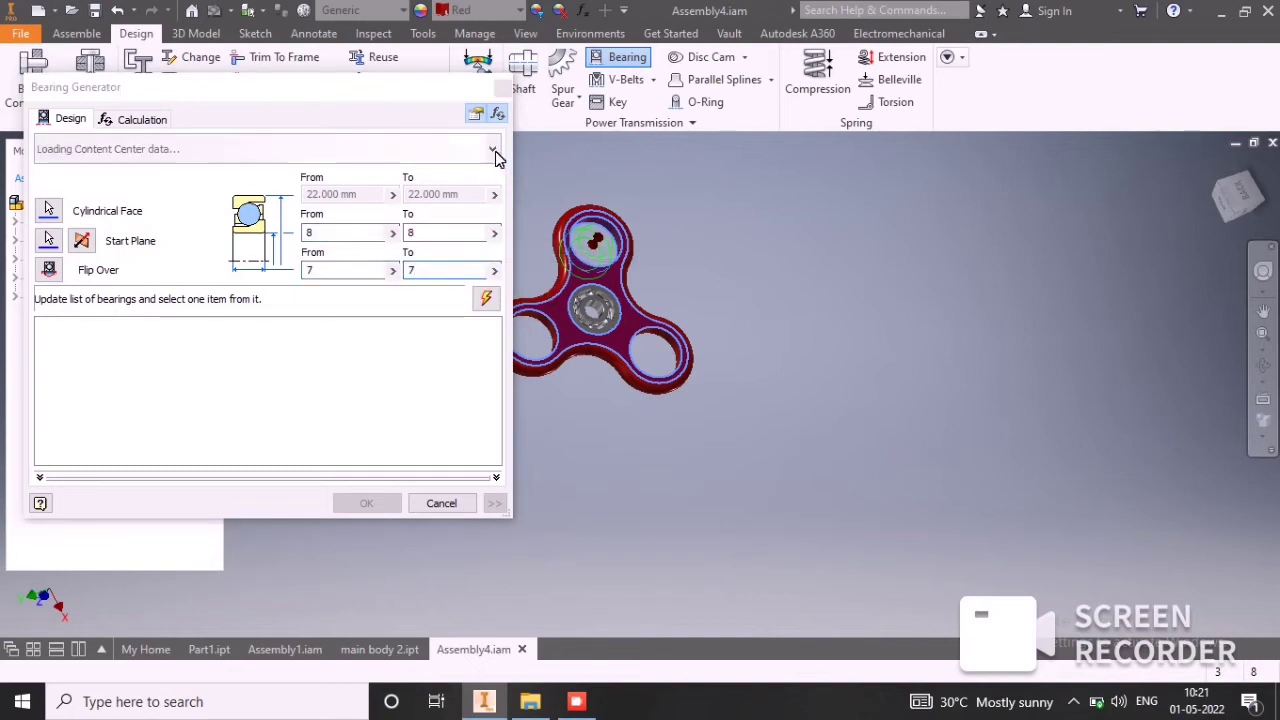
Choose the BS 290 SKF- with RS1 seal family from All Ball Bearing Categories for the second bearing.
{"action": "left_click", "coordinate": [448, 184]}
{"action": "left_click", "coordinate": [448, 197]}
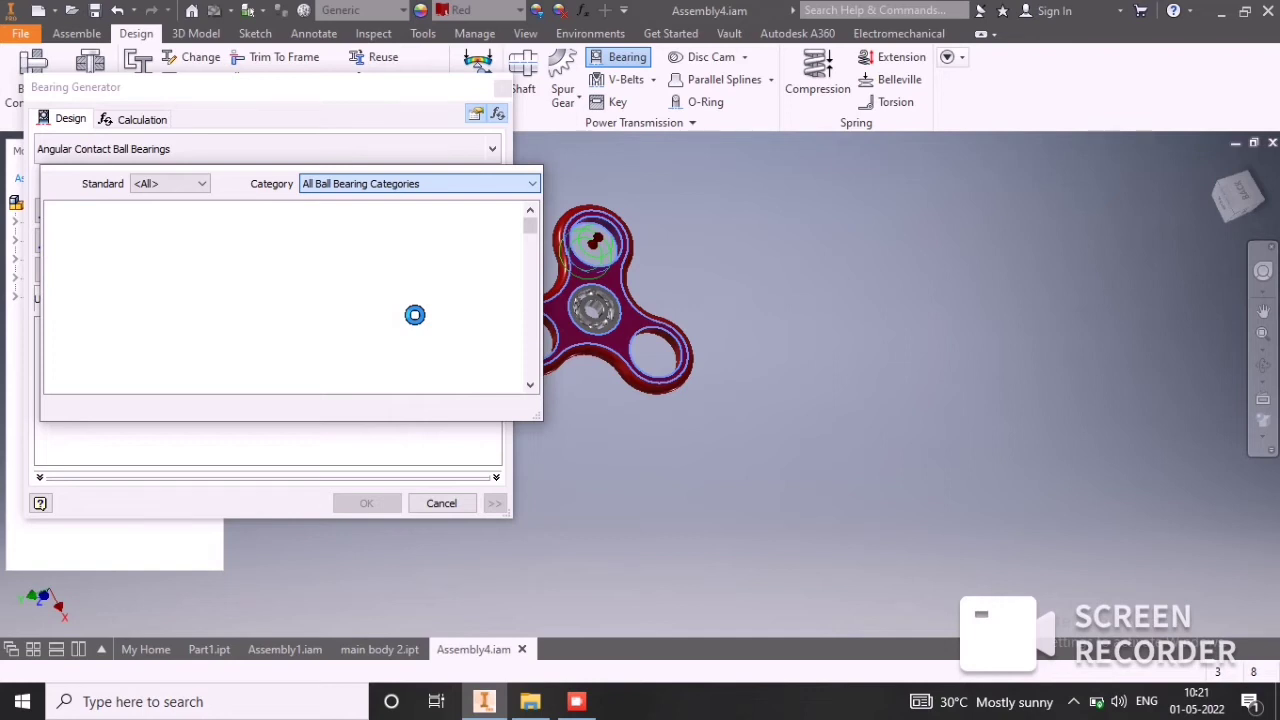
{"action": "left_click", "coordinate": [270, 238]}
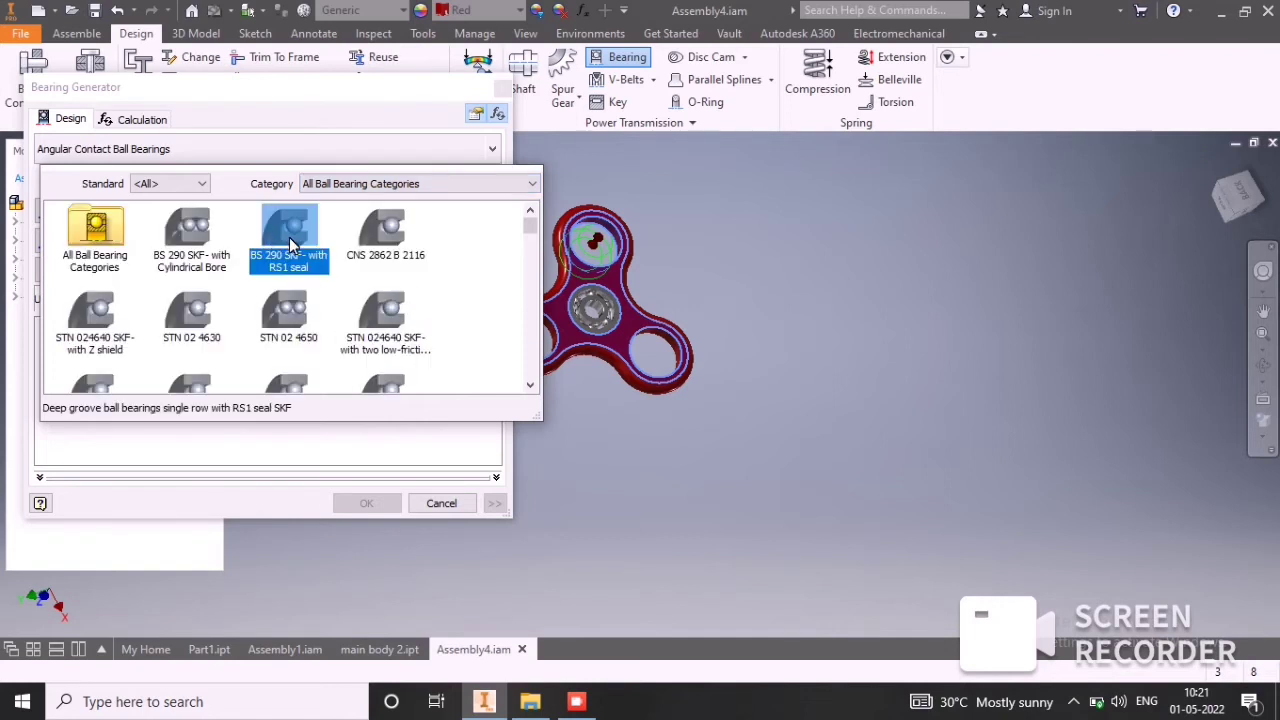
{"action": "double_click", "coordinate": [289, 236]}
Generate the matching bearing in the upper lobe's hole, accepting the proposed file name.
{"action": "left_click", "coordinate": [339, 348]}
{"action": "left_click", "coordinate": [364, 503]}
{"action": "left_click", "coordinate": [414, 421]}
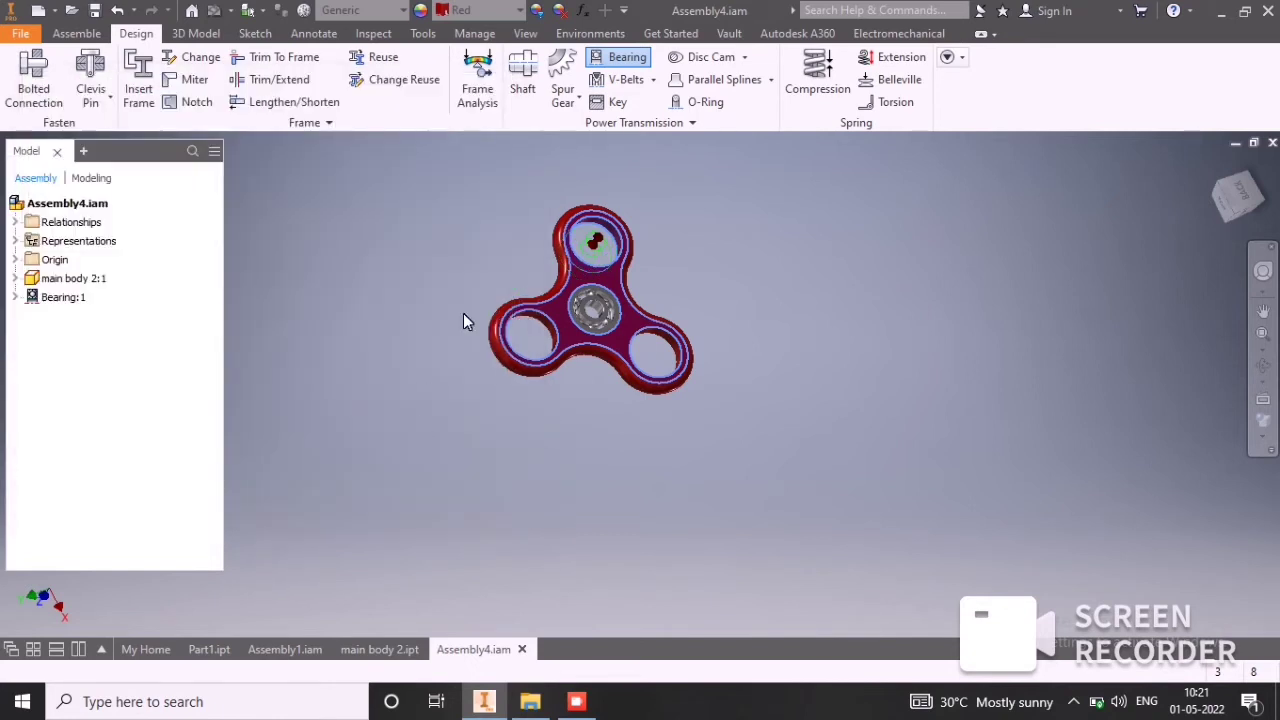
{"action": "left_click", "coordinate": [590, 228]}
{"action": "key", "text": "Escape"}
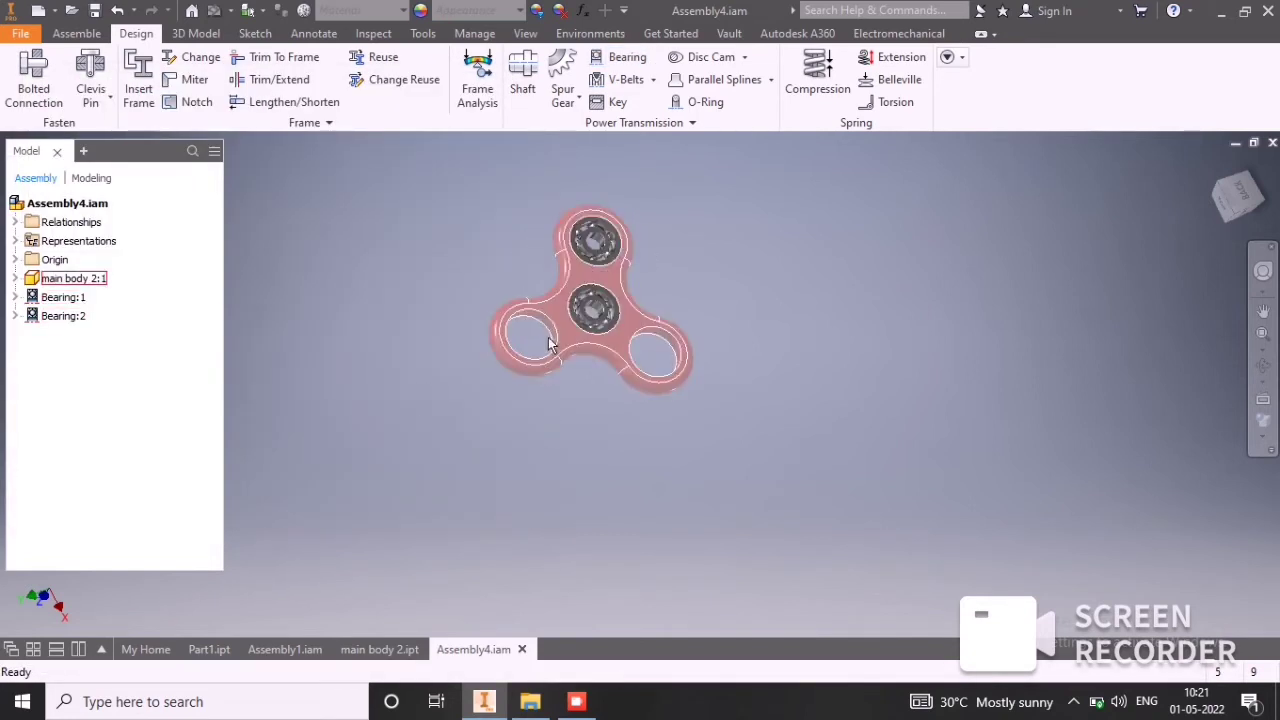
Start a circular component pattern with the centre bearing's bore as its rotation axis.
{"action": "left_click", "coordinate": [76, 36]}
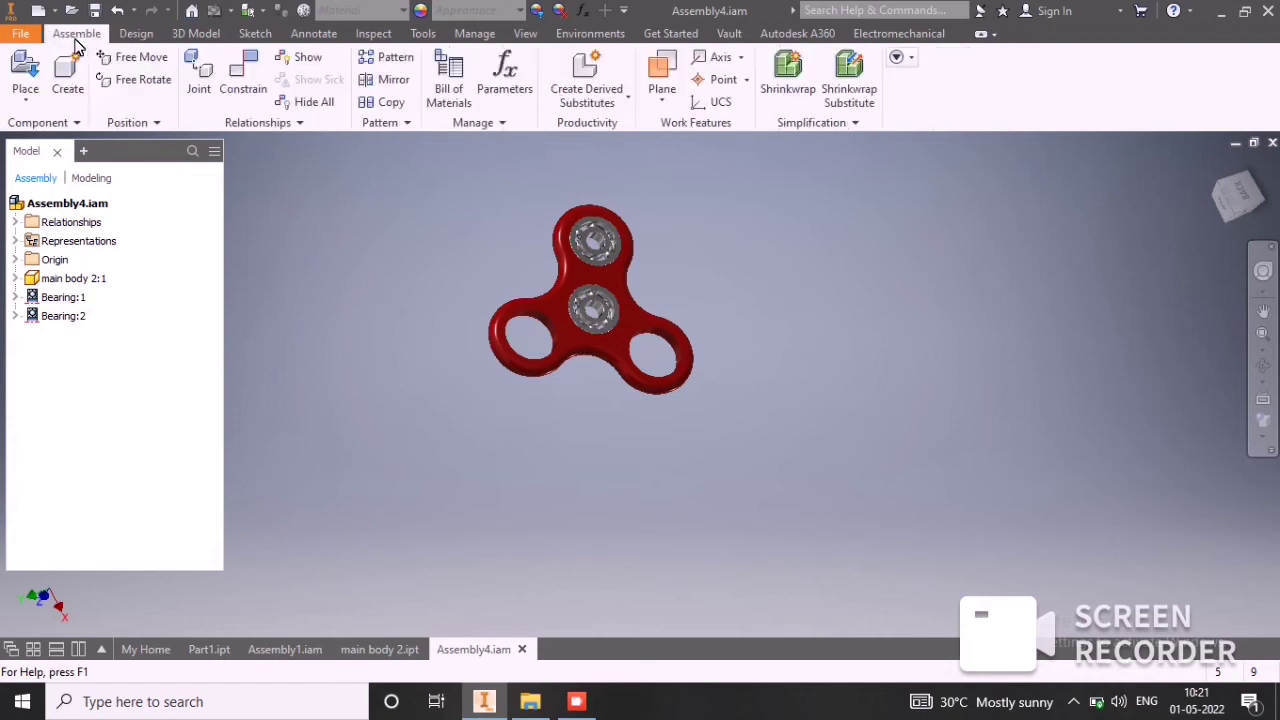
{"action": "left_click", "coordinate": [390, 58]}
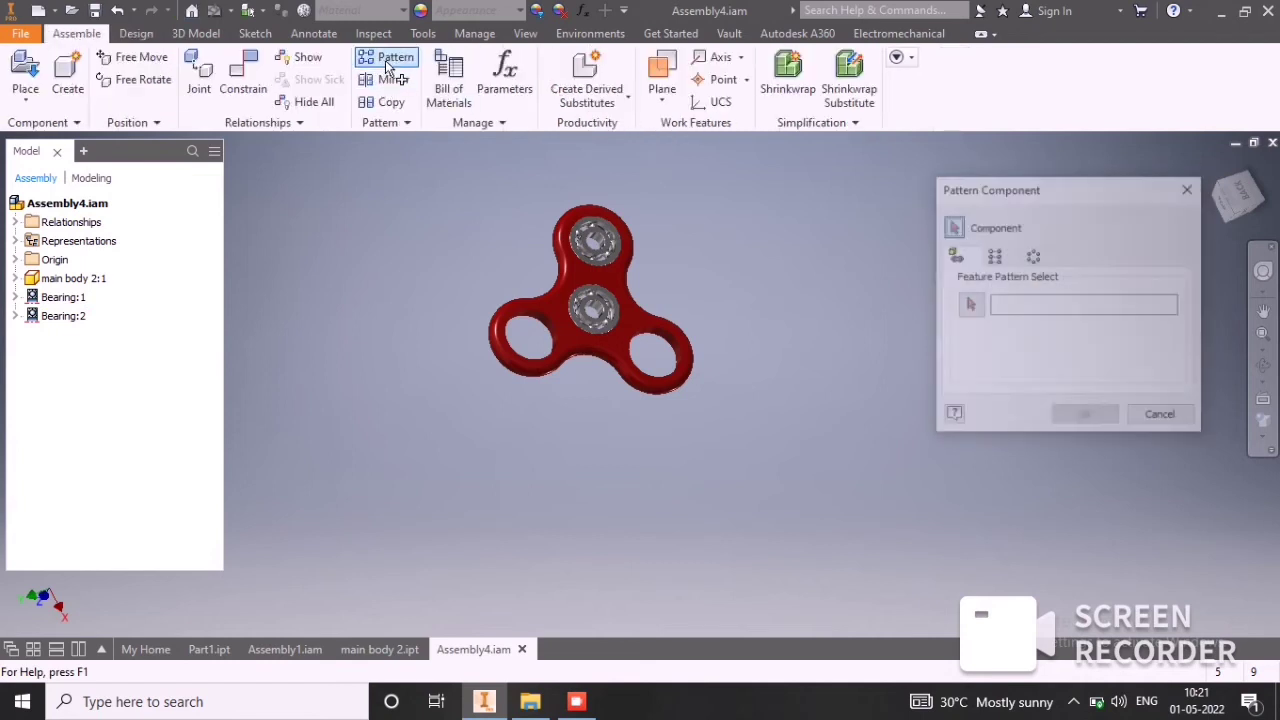
{"action": "left_click", "coordinate": [1033, 256]}
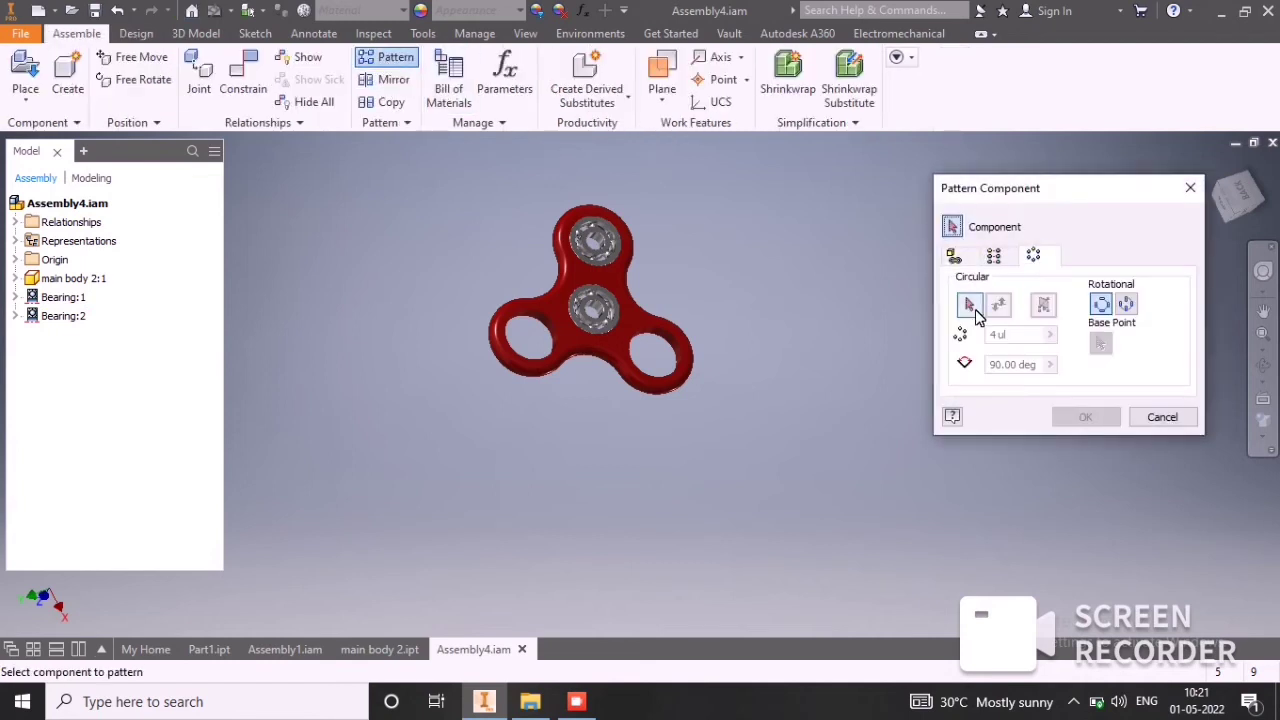
{"action": "left_click", "coordinate": [970, 305]}
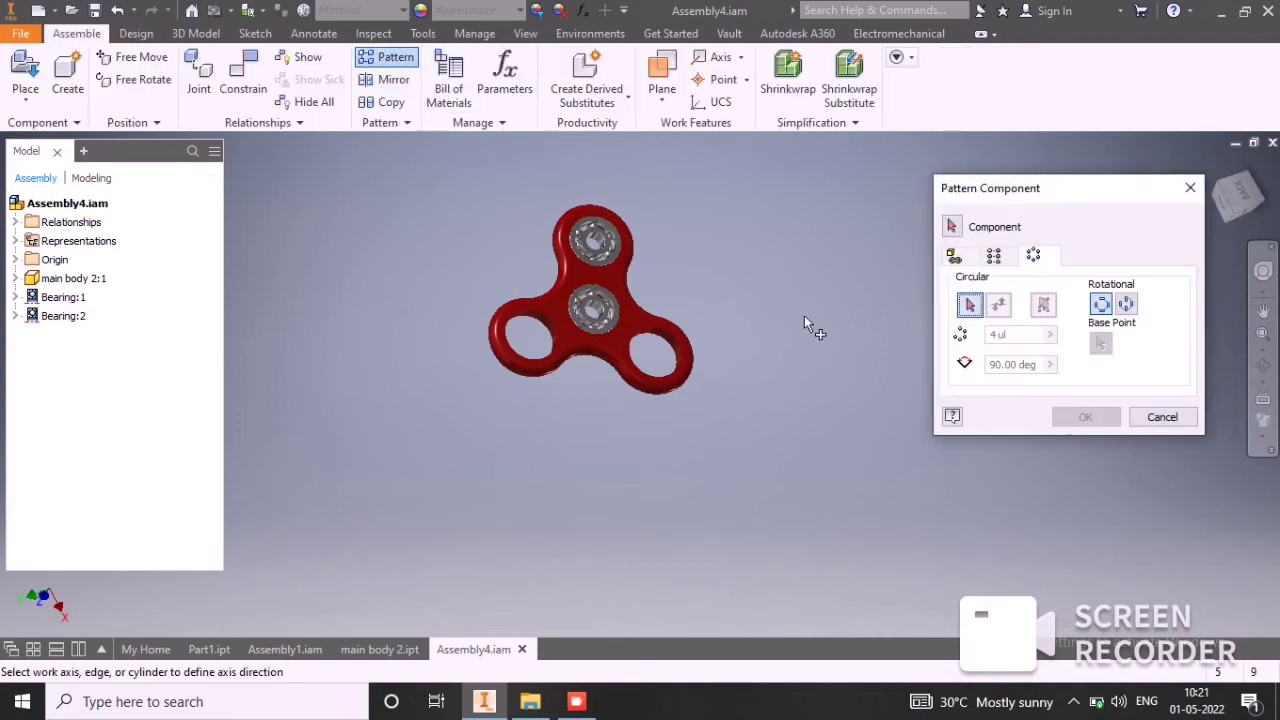
{"action": "left_click", "coordinate": [616, 252]}
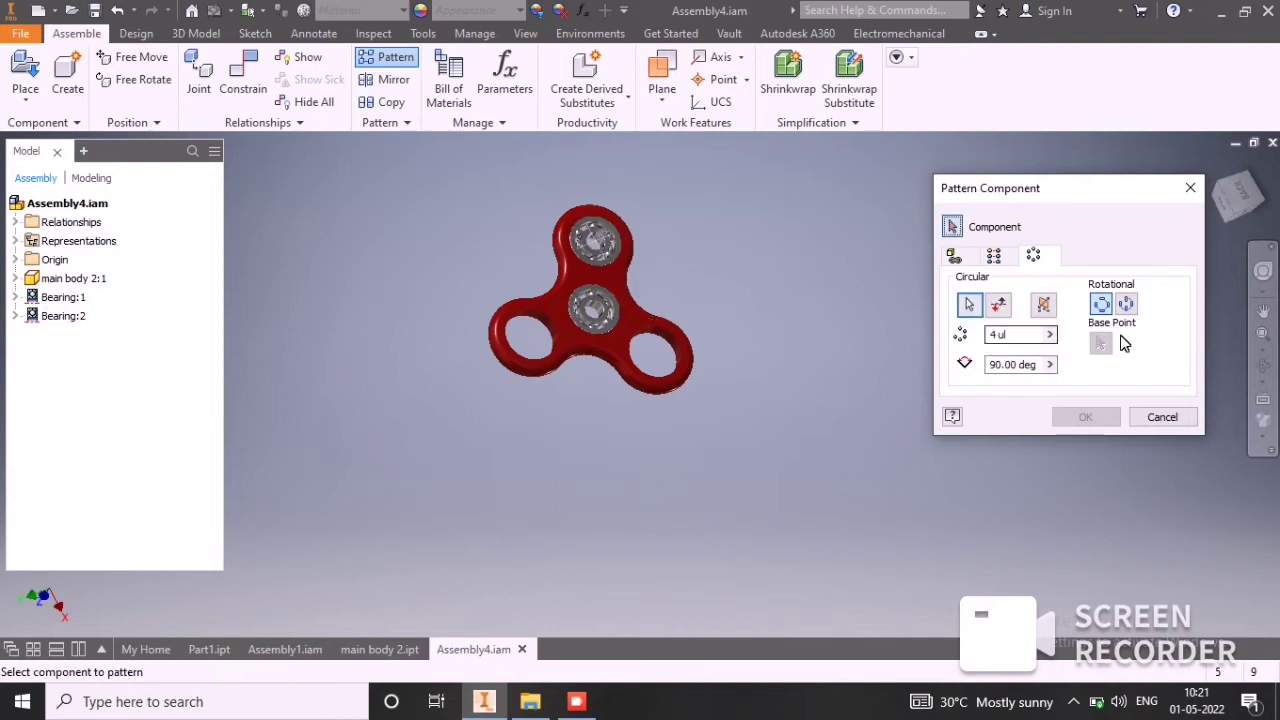
{"action": "left_click", "coordinate": [967, 310]}
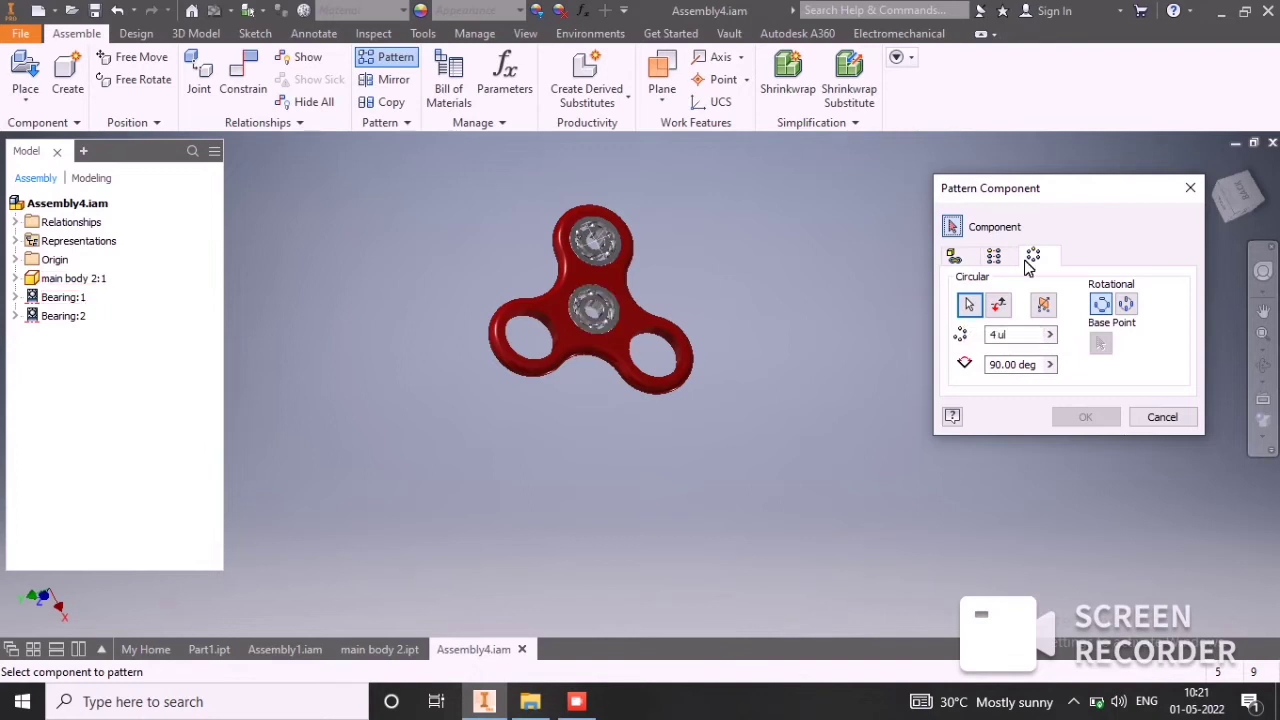
{"action": "left_click", "coordinate": [969, 305]}
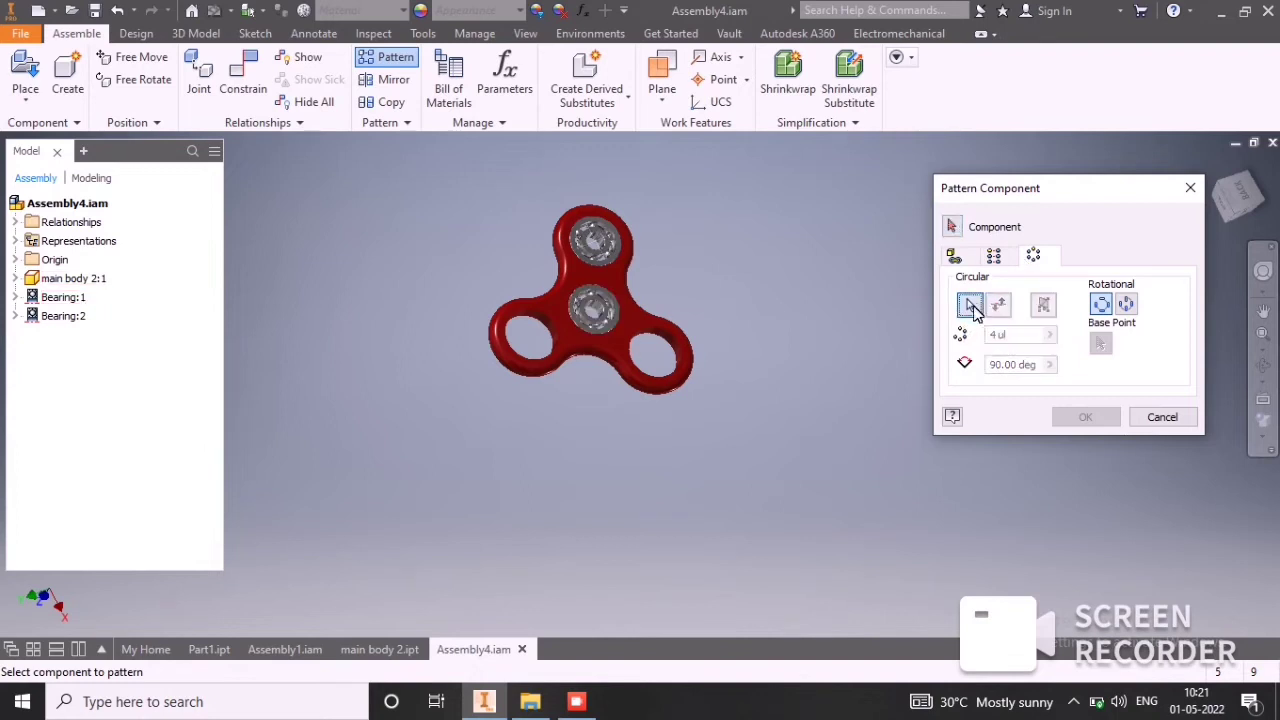
{"action": "left_click", "coordinate": [598, 314]}
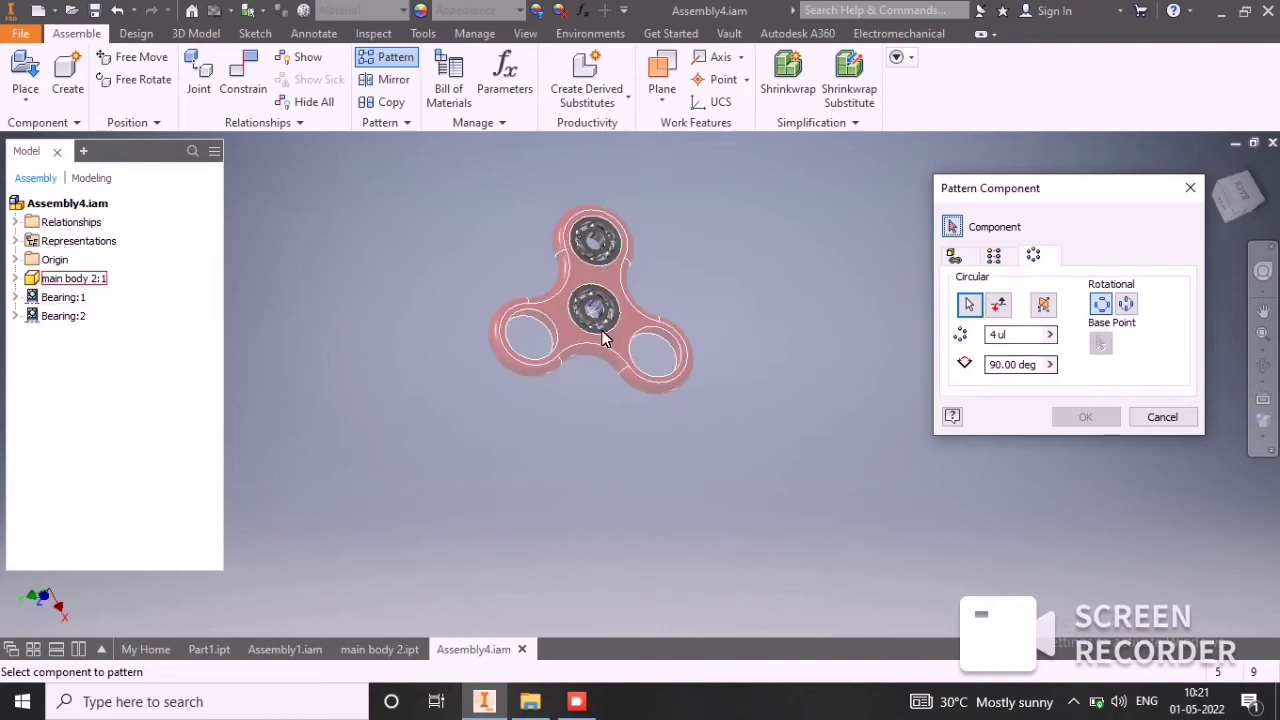
Pattern the upper lobe's bearing around the centre axis with 3 occurrences spaced 120 degrees apart.
{"action": "middle_click_drag", "start_coordinate": [637, 363], "coordinate": [626, 367], "text": "shift"}
{"action": "scroll", "coordinate": [601, 305], "scroll_direction": "up", "scroll_amount": 4}
{"action": "scroll", "coordinate": [601, 305], "scroll_direction": "down", "scroll_amount": 8}
{"action": "scroll", "coordinate": [677, 304], "scroll_direction": "up", "scroll_amount": 3}
{"action": "scroll", "coordinate": [714, 300], "scroll_direction": "down", "scroll_amount": 4}
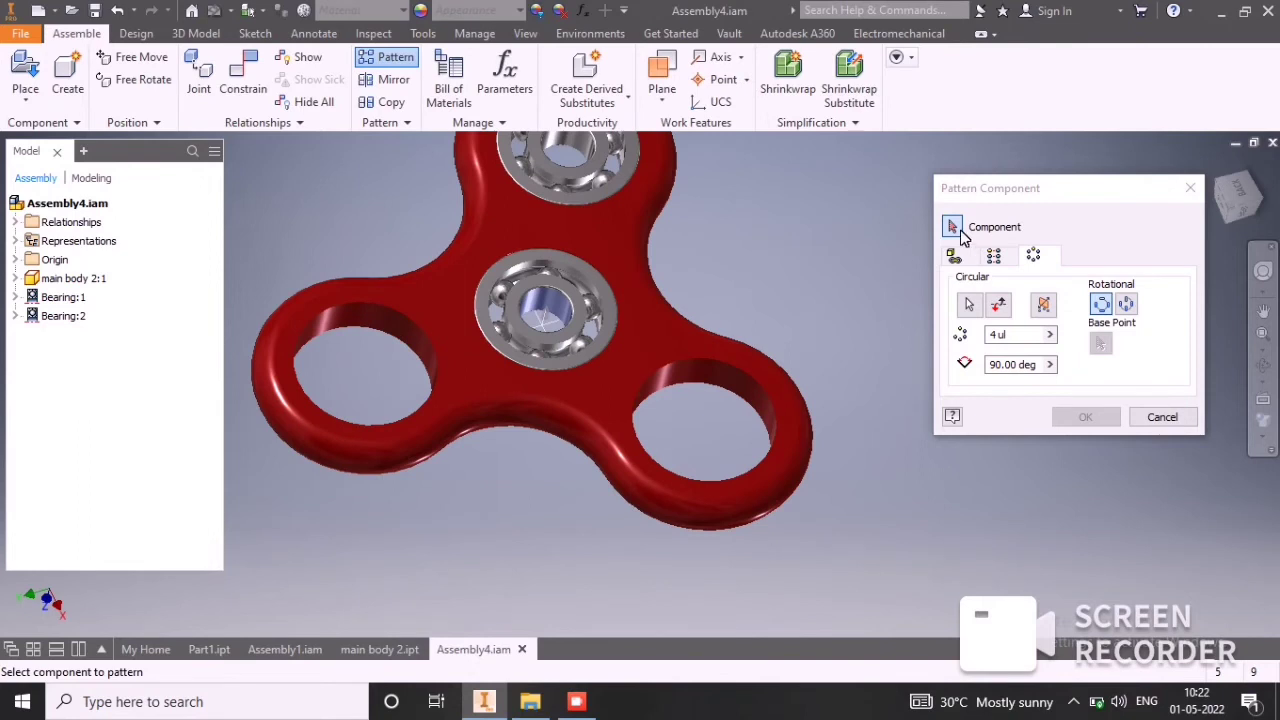
{"action": "left_click", "coordinate": [573, 195]}
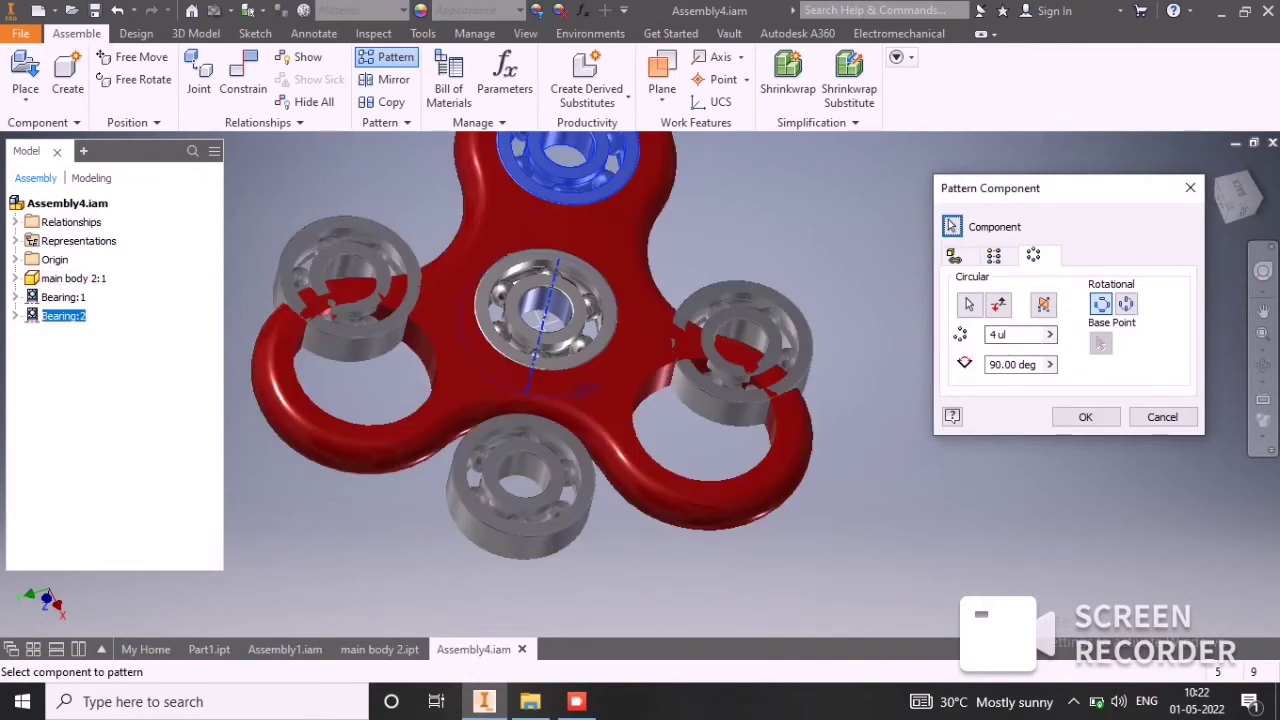
{"action": "left_click", "coordinate": [1005, 334]}
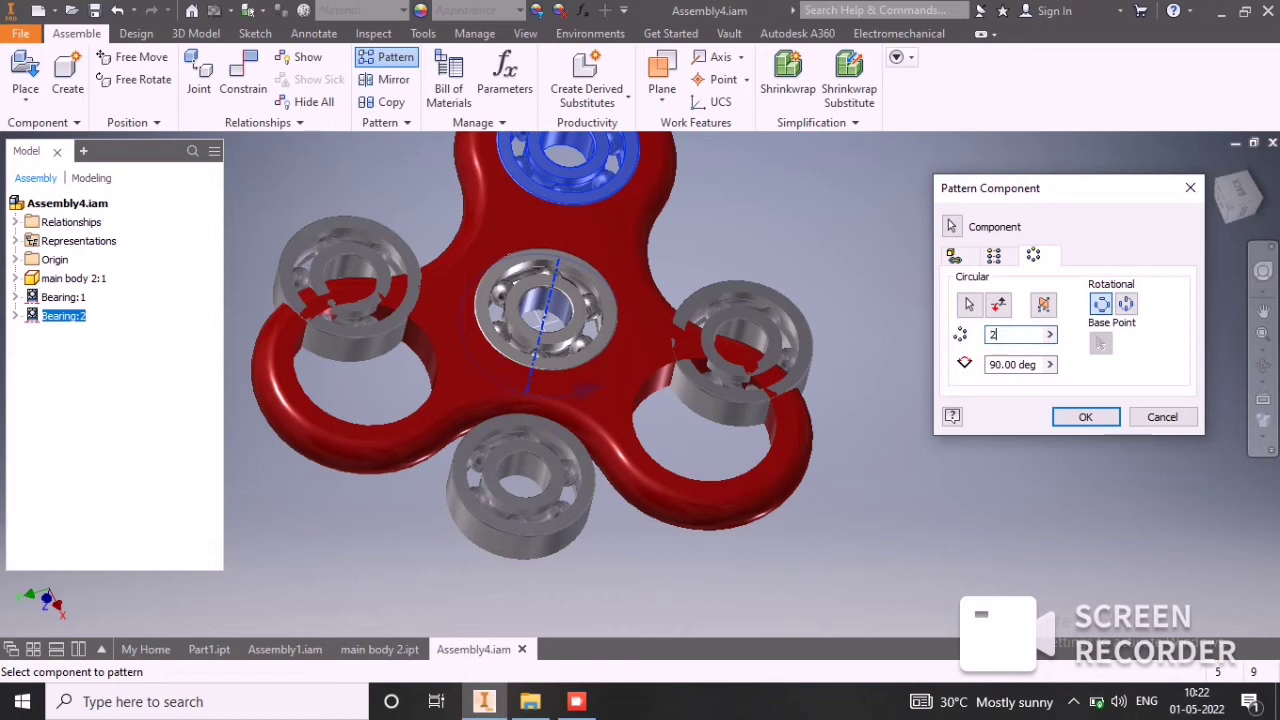
{"action": "type", "text": "2"}
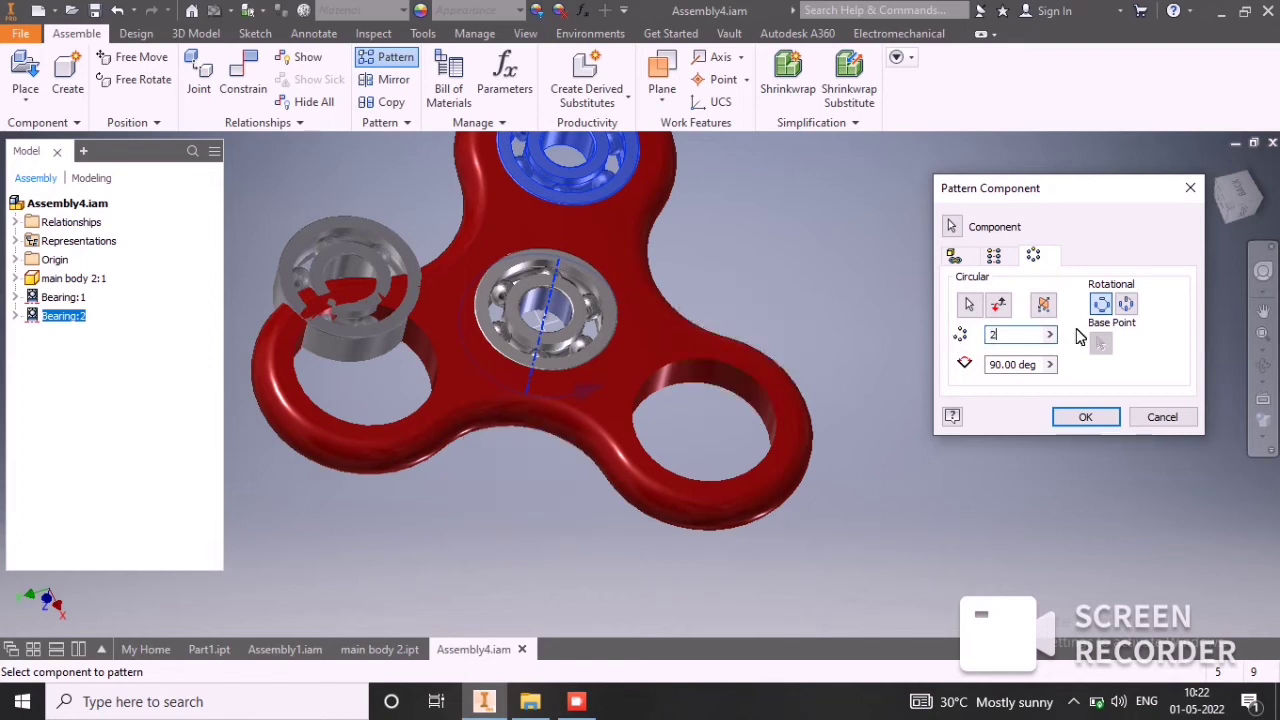
{"action": "double_click", "coordinate": [1003, 334]}
{"action": "double_click", "coordinate": [1015, 364]}
{"action": "type", "text": "120"}
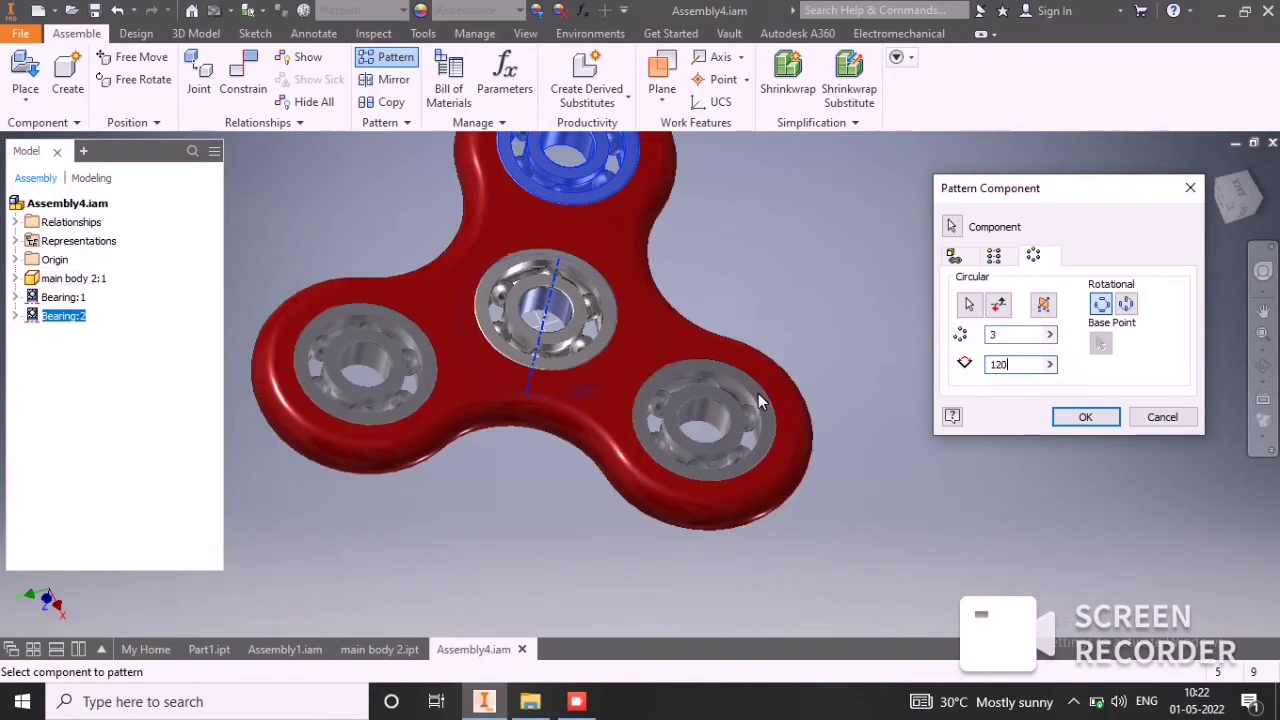
{"action": "scroll", "coordinate": [685, 416], "scroll_direction": "up", "scroll_amount": 3}
{"action": "left_click", "coordinate": [1080, 420]}
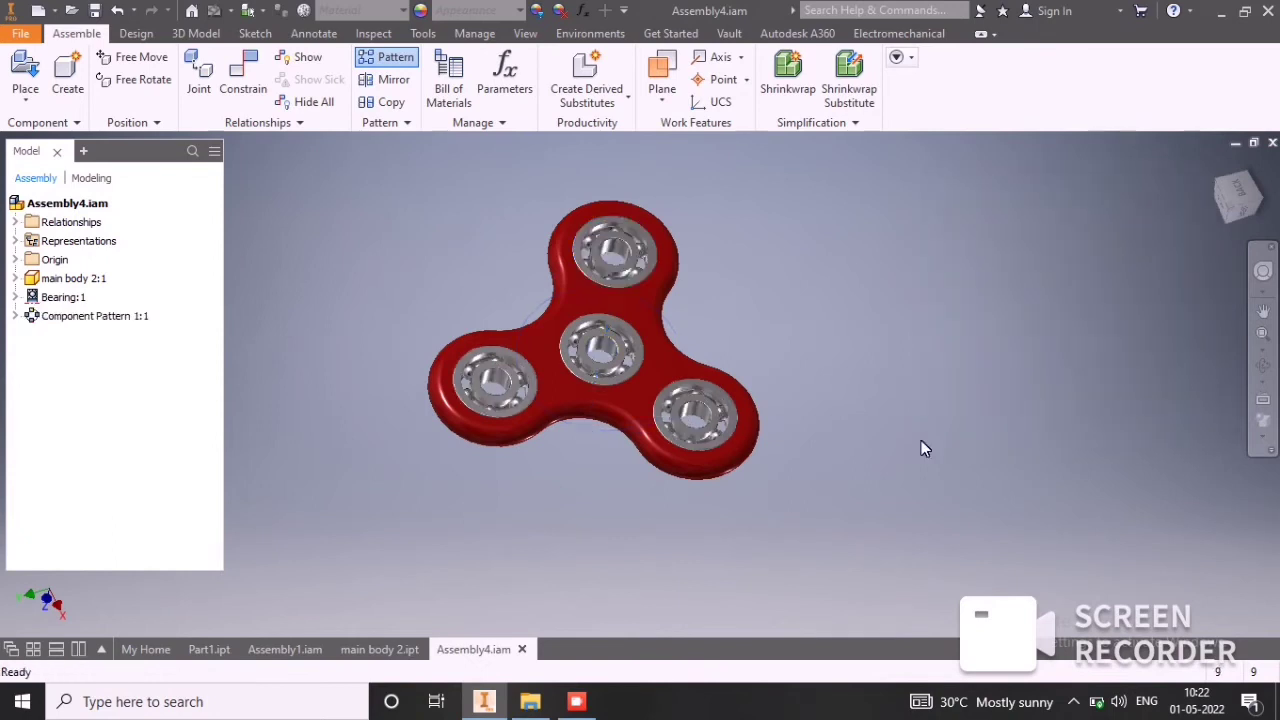
Mate the centre bearing's bore axis to the assembly's origin Z axis with a 0 mm offset.
{"action": "left_click_drag", "start_coordinate": [671, 365], "coordinate": [658, 376]}
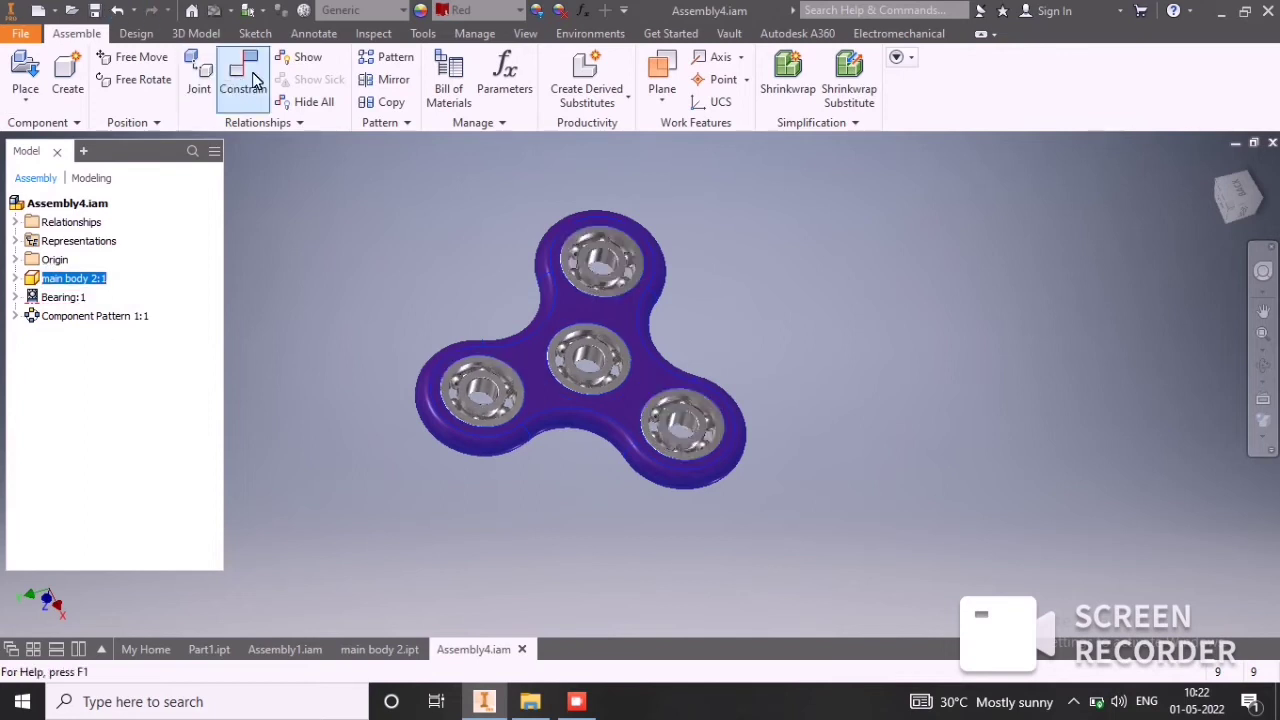
{"action": "left_click", "coordinate": [15, 260]}
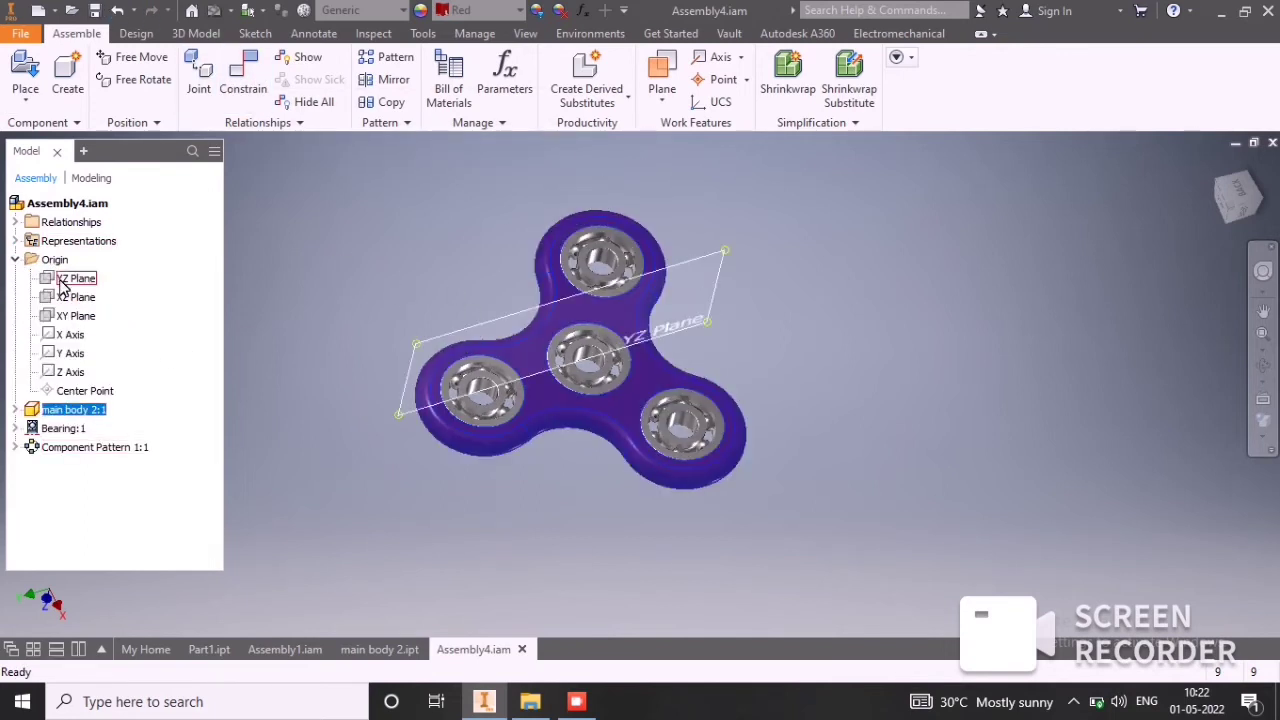
{"action": "left_click", "coordinate": [15, 410]}
{"action": "left_click", "coordinate": [31, 429]}
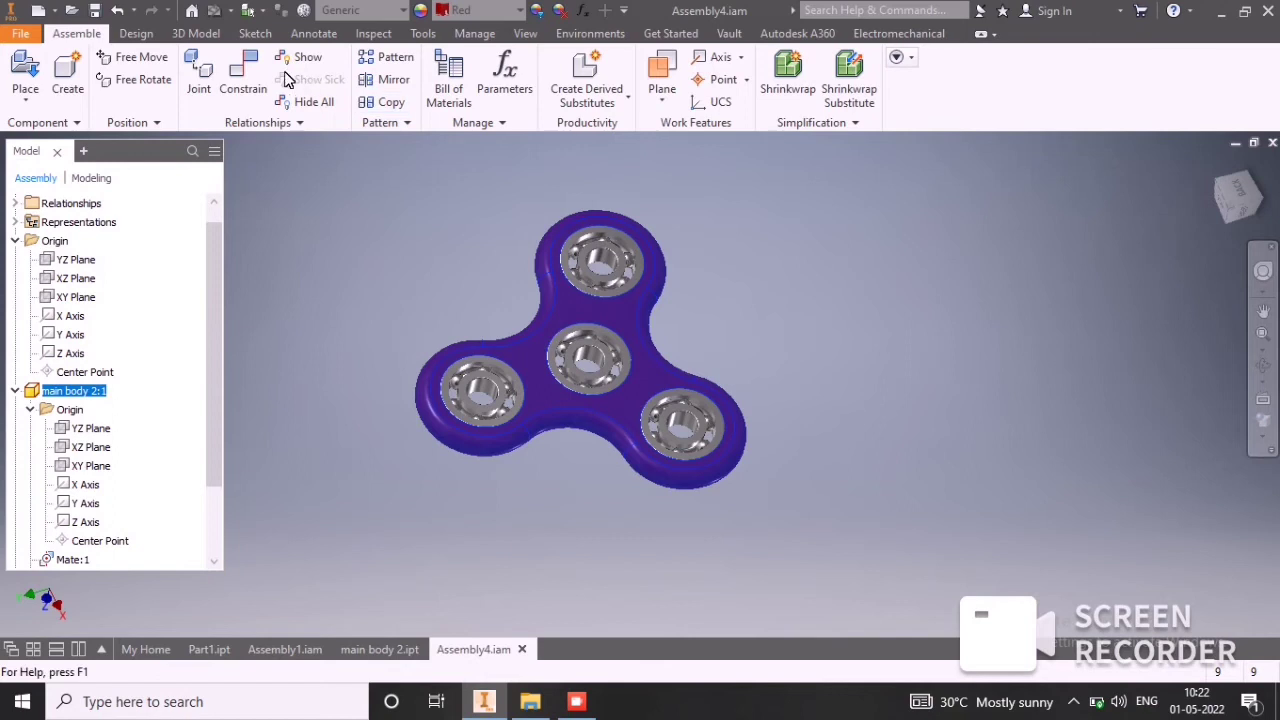
{"action": "left_click", "coordinate": [249, 75]}
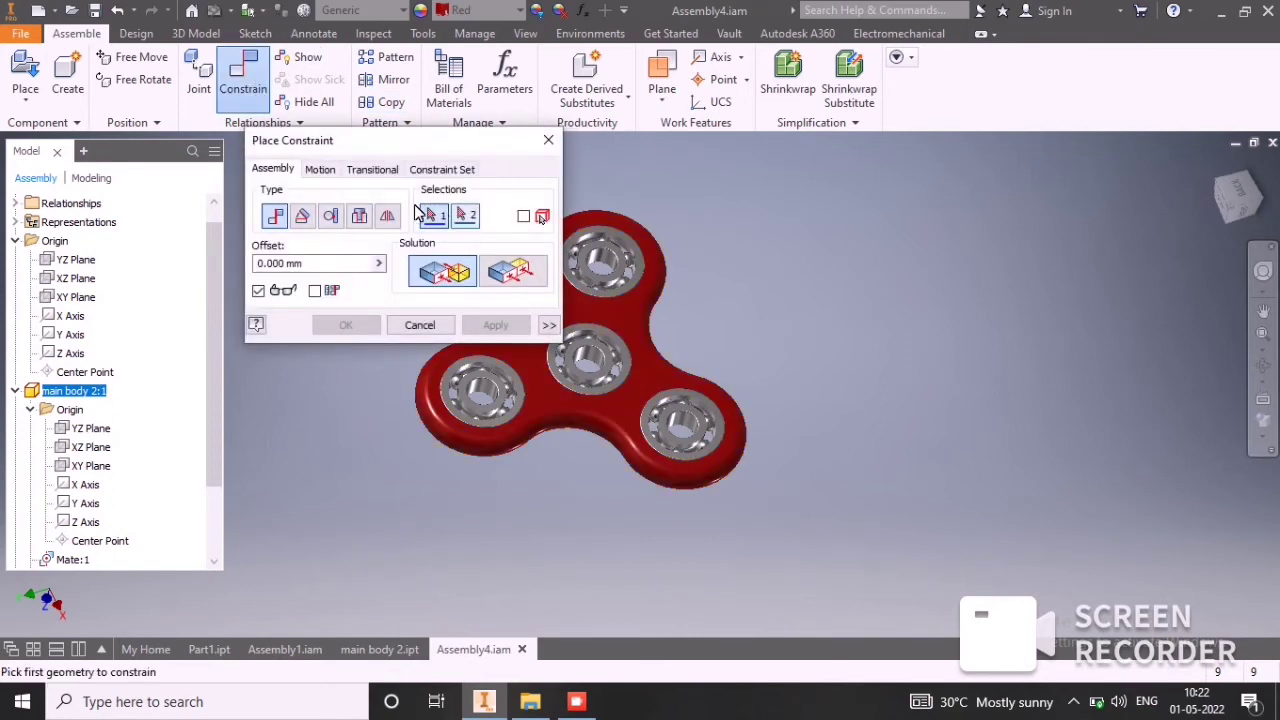
{"action": "left_click_drag", "start_coordinate": [460, 150], "coordinate": [465, 96]}
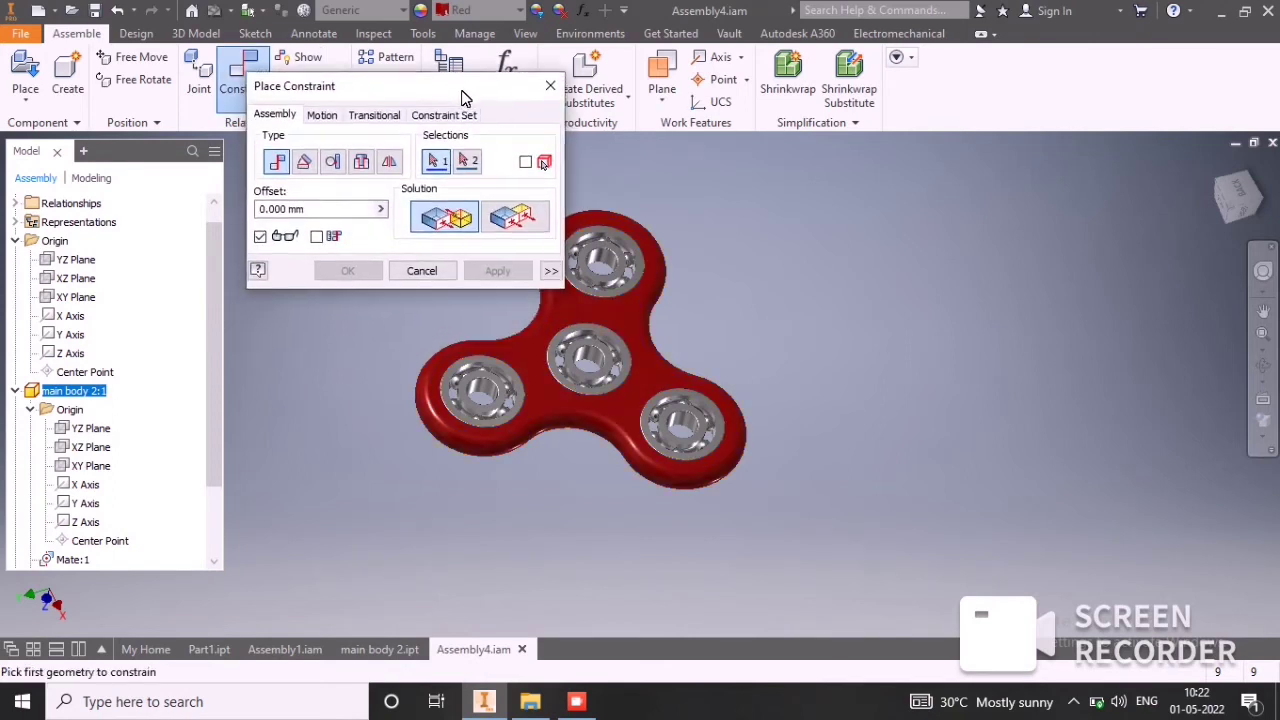
{"action": "left_click", "coordinate": [592, 363]}
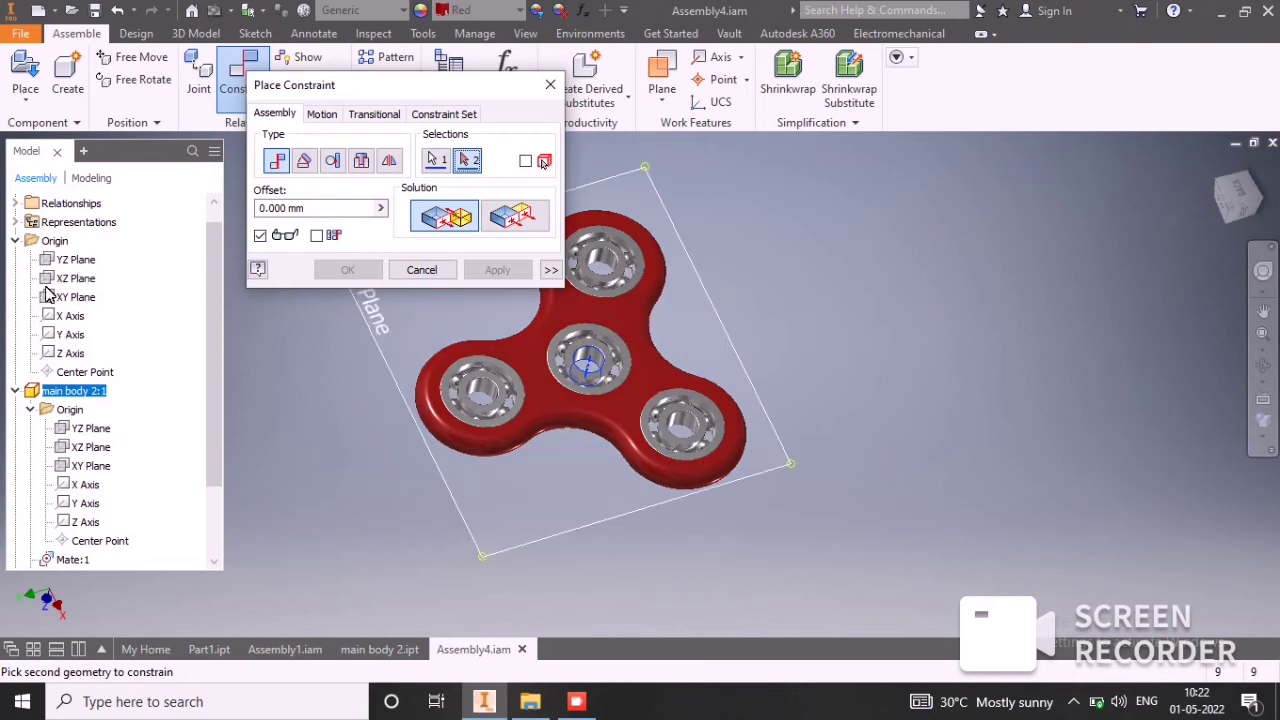
{"action": "left_click", "coordinate": [66, 356]}
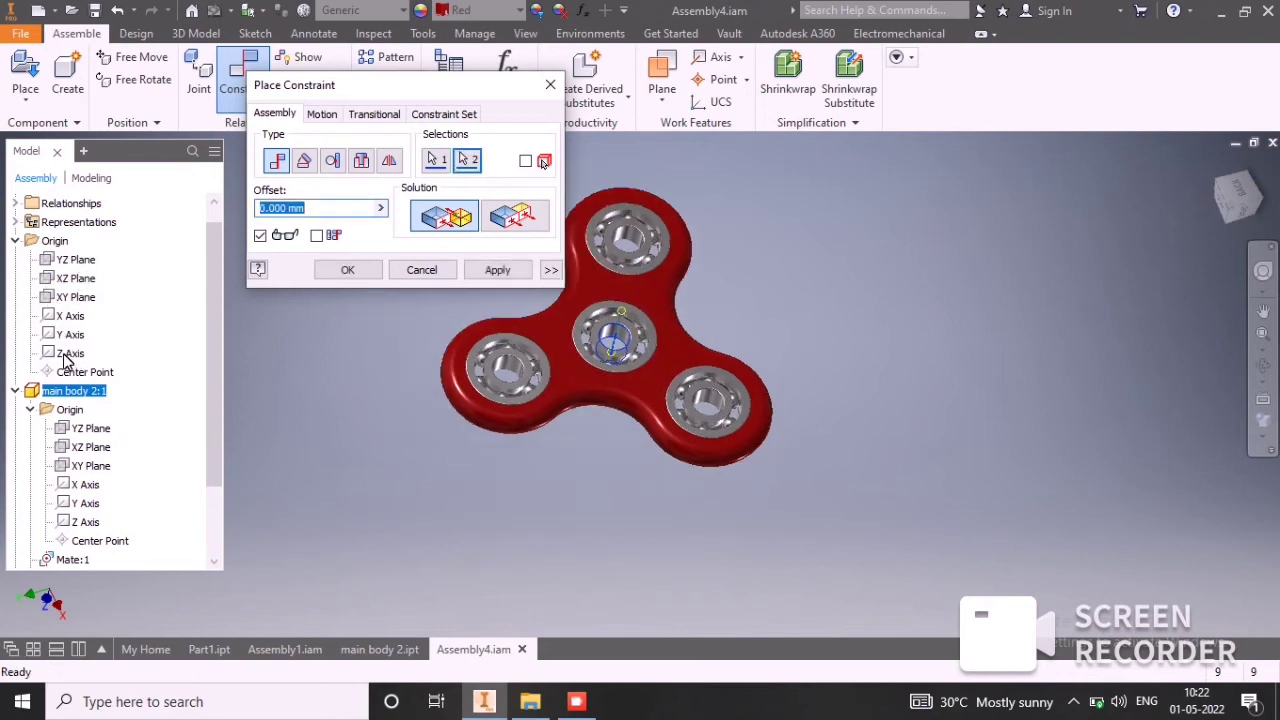
{"action": "left_click", "coordinate": [494, 271]}
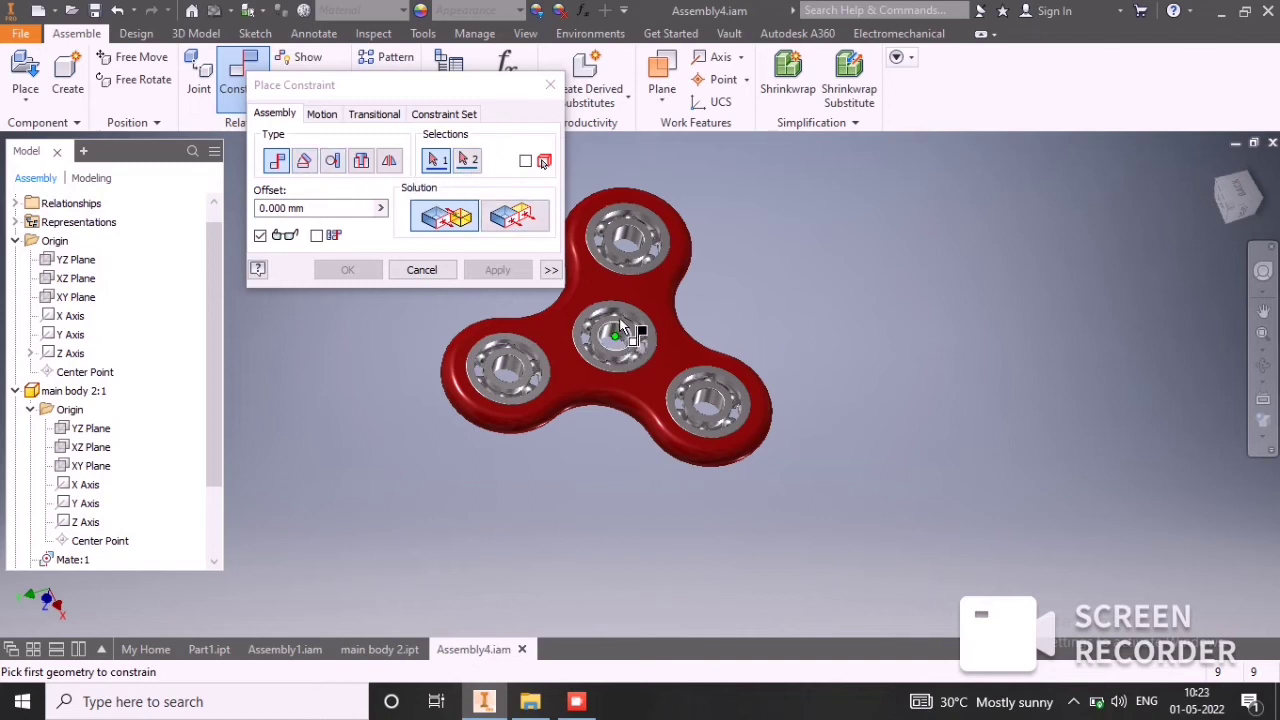
Mate the flat face of the centre bearing's inner ring to the assembly's origin XY plane with a 0 mm offset.
{"action": "scroll", "coordinate": [620, 325], "scroll_direction": "up", "scroll_amount": 4}
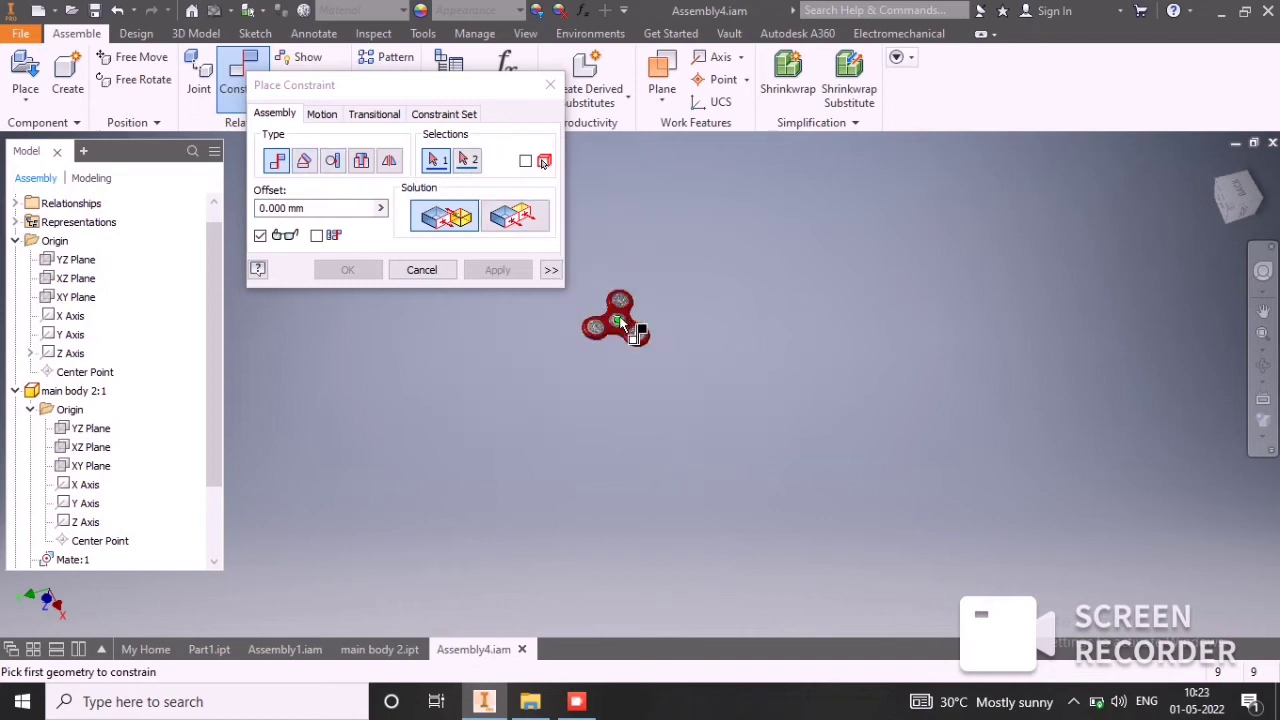
{"action": "scroll", "coordinate": [622, 325], "scroll_direction": "down", "scroll_amount": 7}
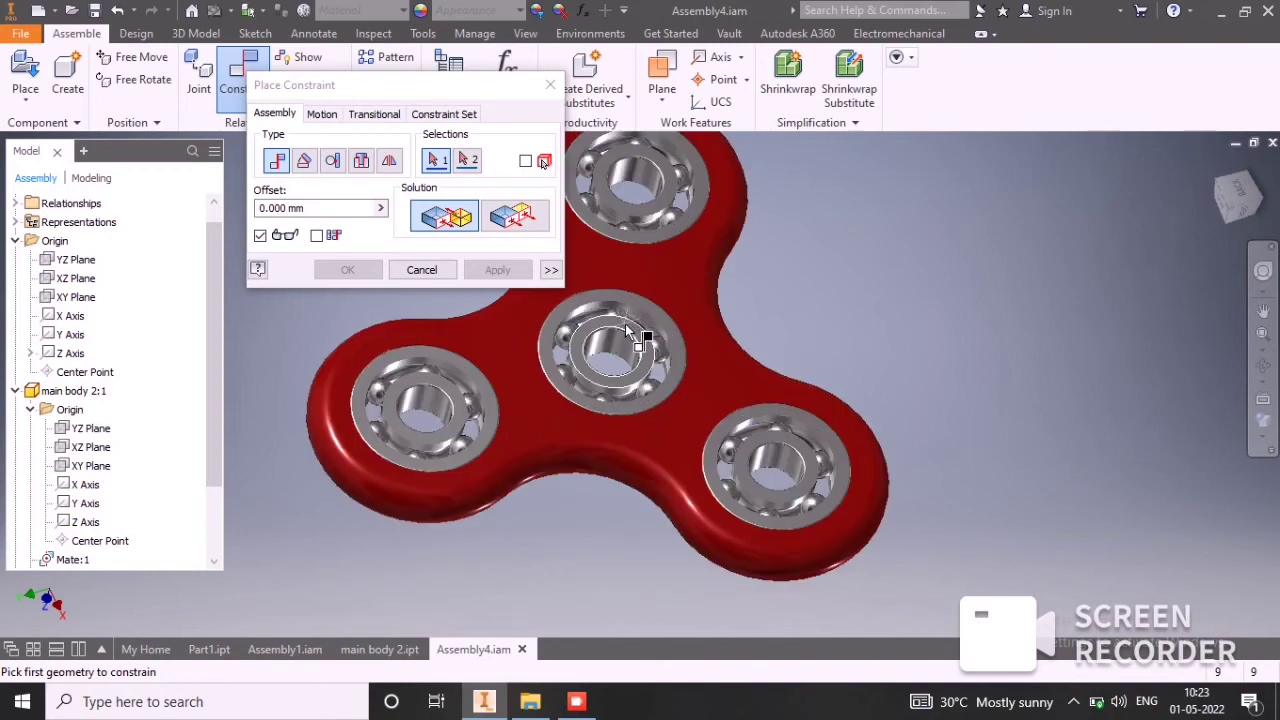
{"action": "left_click", "coordinate": [627, 327]}
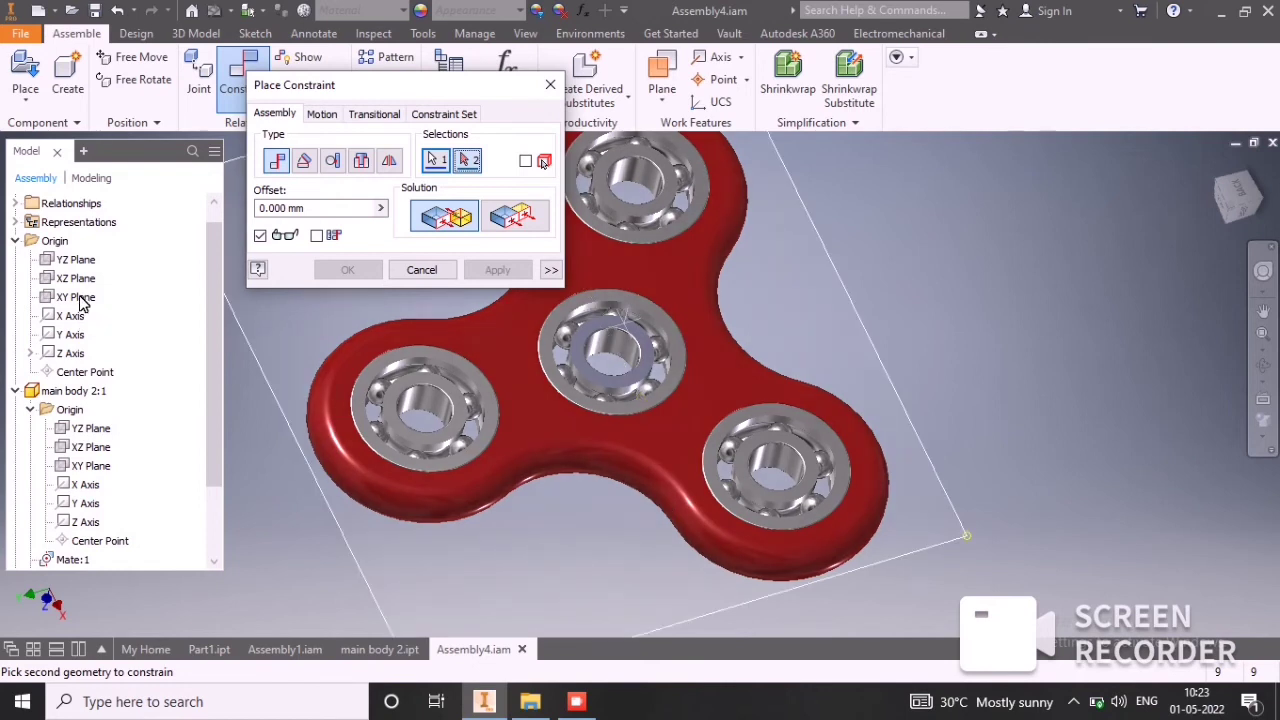
{"action": "left_click", "coordinate": [82, 304]}
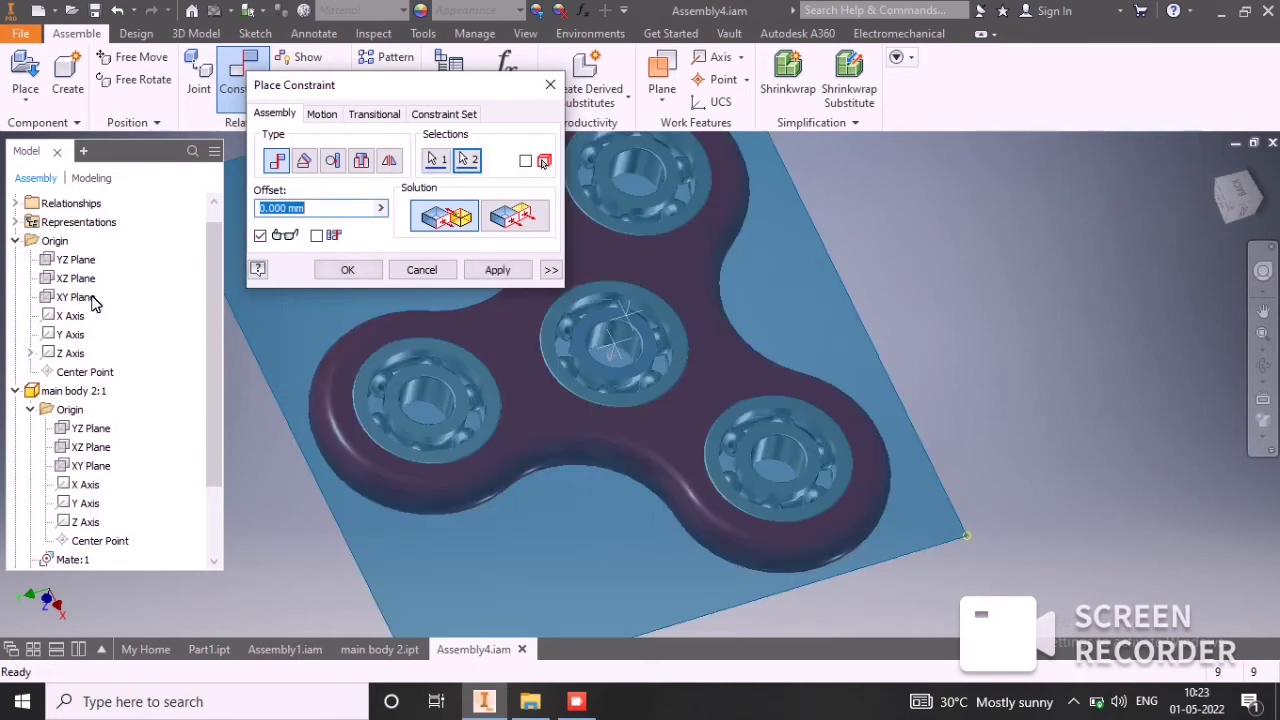
{"action": "left_click", "coordinate": [484, 275]}
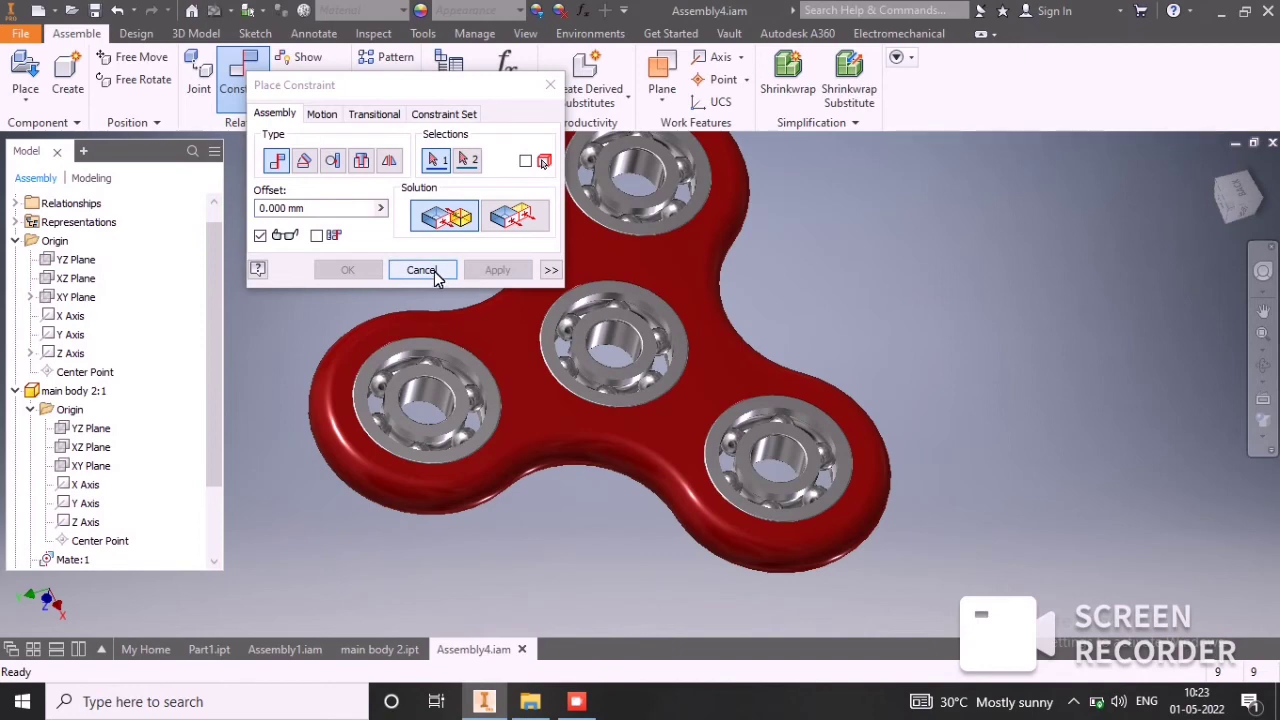
{"action": "left_click", "coordinate": [421, 270]}
Rotate the spinner body by hand around the centre bearing to test its remaining freedom of movement.
{"action": "left_click_drag", "start_coordinate": [696, 416], "coordinate": [647, 512]}
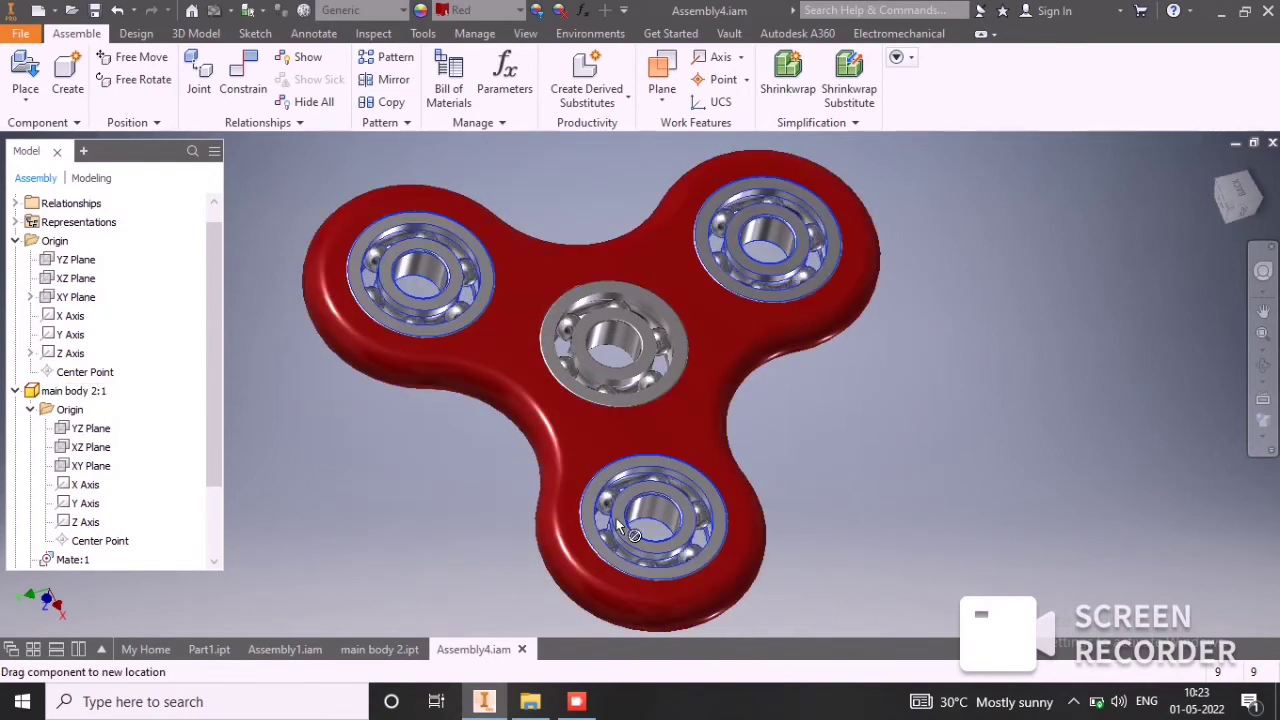
{"action": "left_click_drag", "start_coordinate": [610, 334], "coordinate": [663, 417]}
{"action": "left_click", "coordinate": [616, 471]}
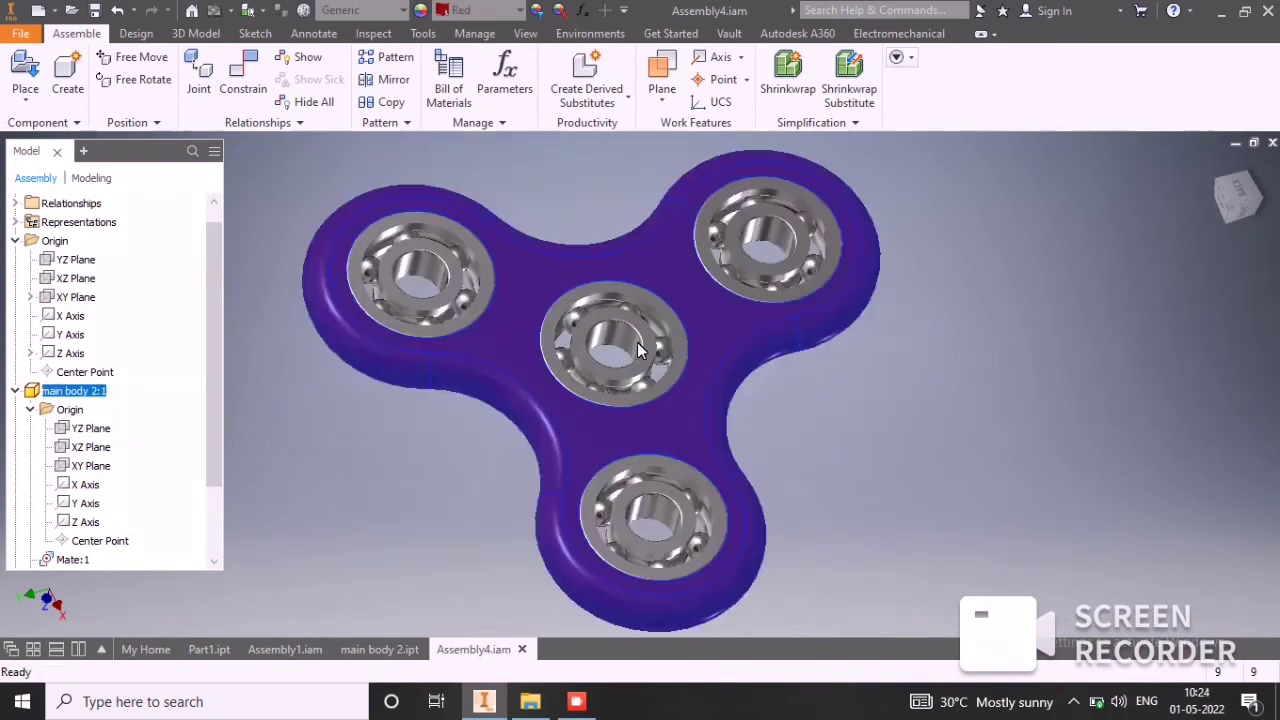
{"action": "left_click_drag", "start_coordinate": [634, 431], "coordinate": [675, 270]}
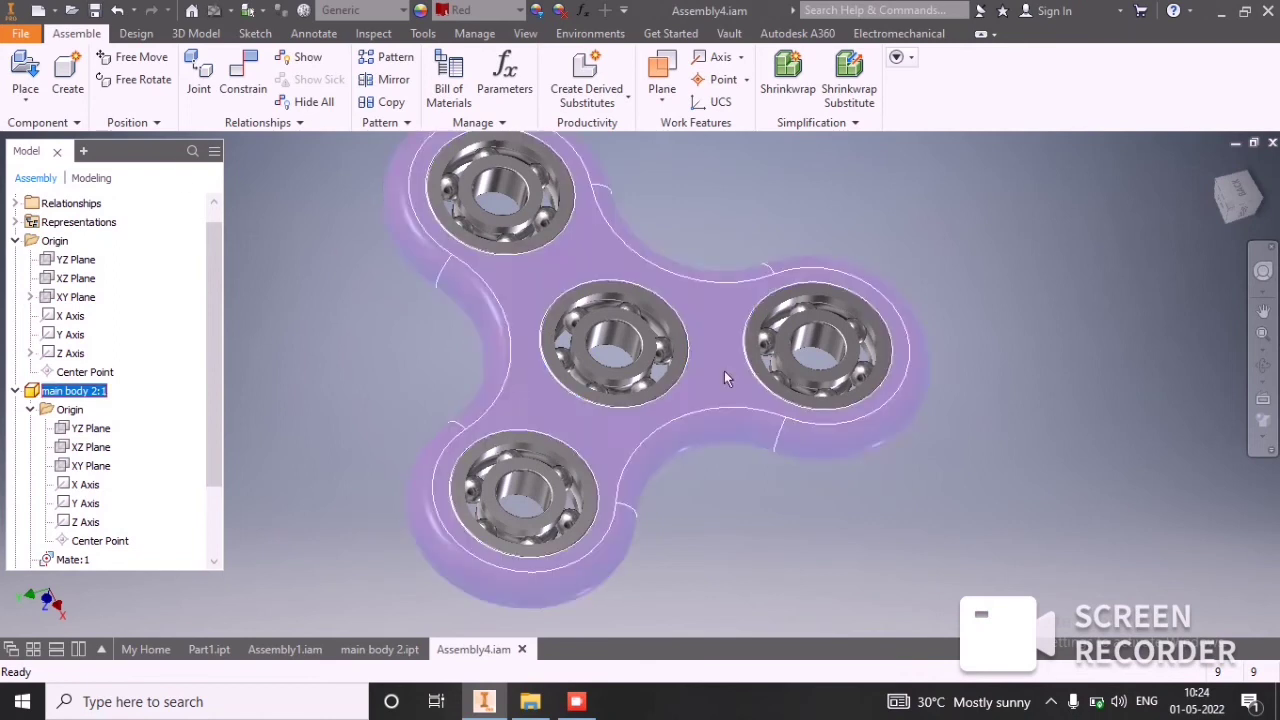
{"action": "left_click_drag", "start_coordinate": [716, 322], "coordinate": [495, 320]}
Add a directed angle constraint of 0 degrees between the assembly's XZ plane and the main body's XZ plane.
{"action": "left_click", "coordinate": [236, 72]}
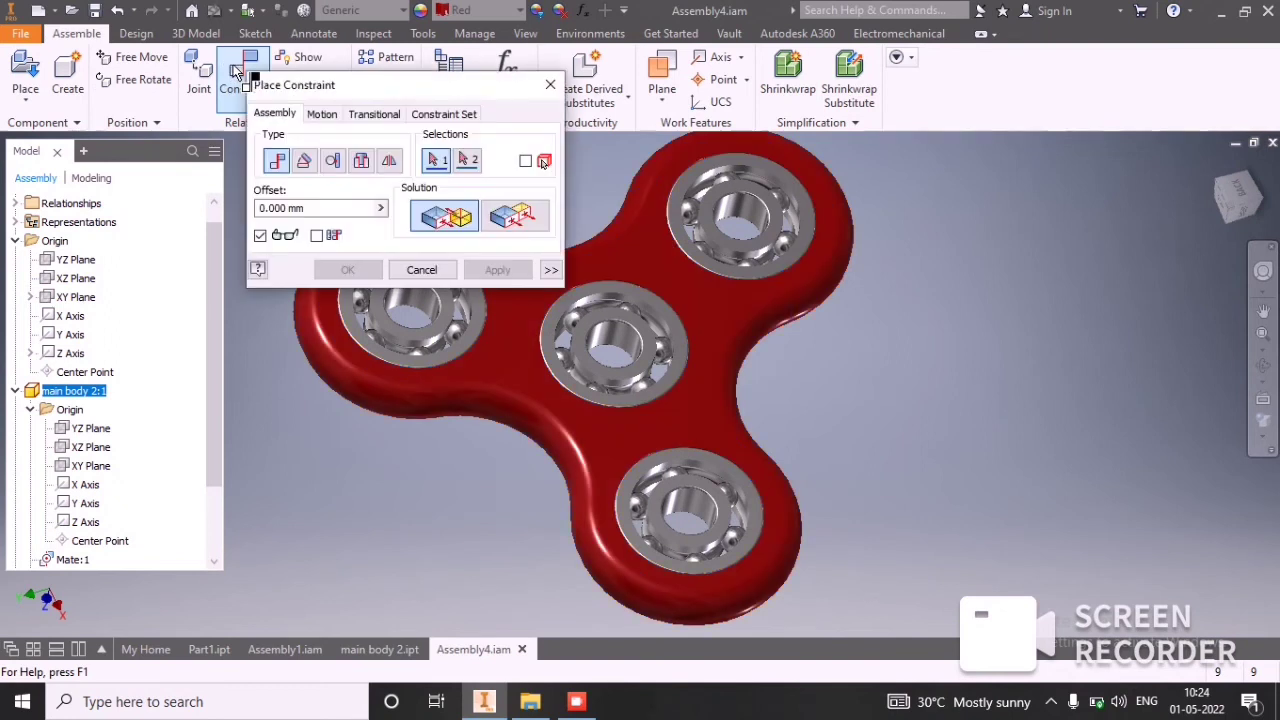
{"action": "left_click", "coordinate": [304, 162]}
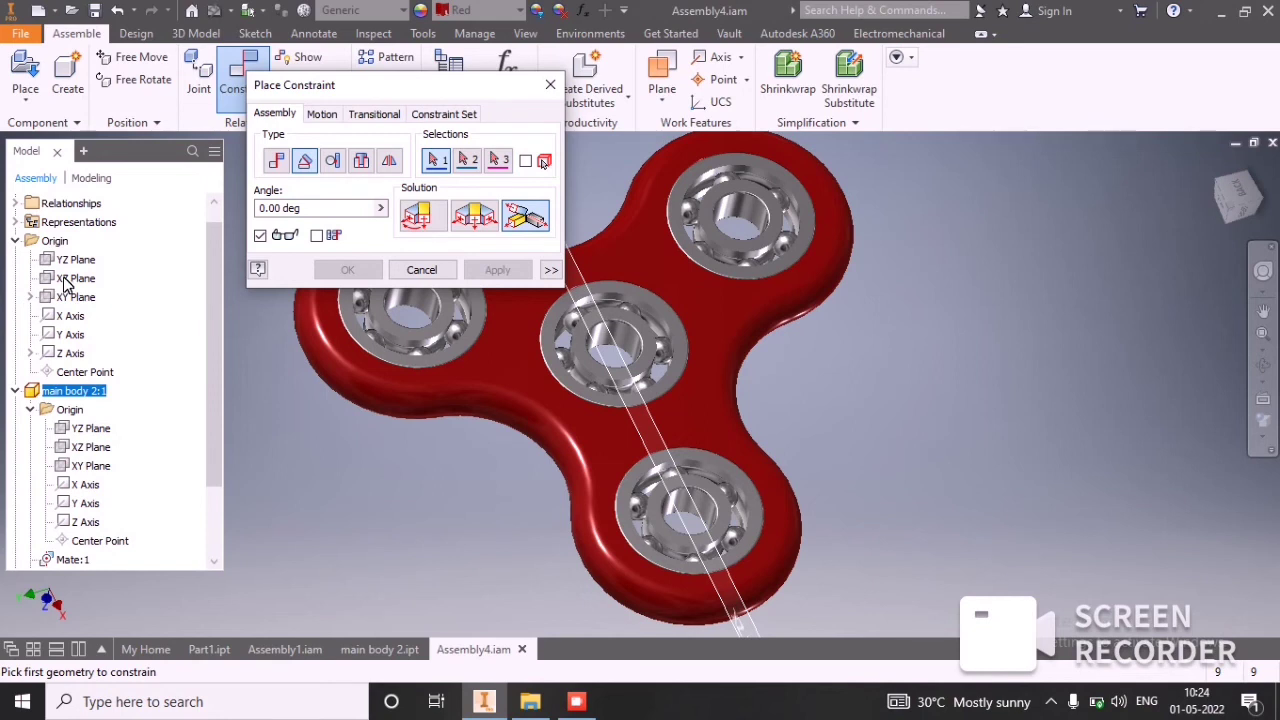
{"action": "left_click", "coordinate": [66, 285]}
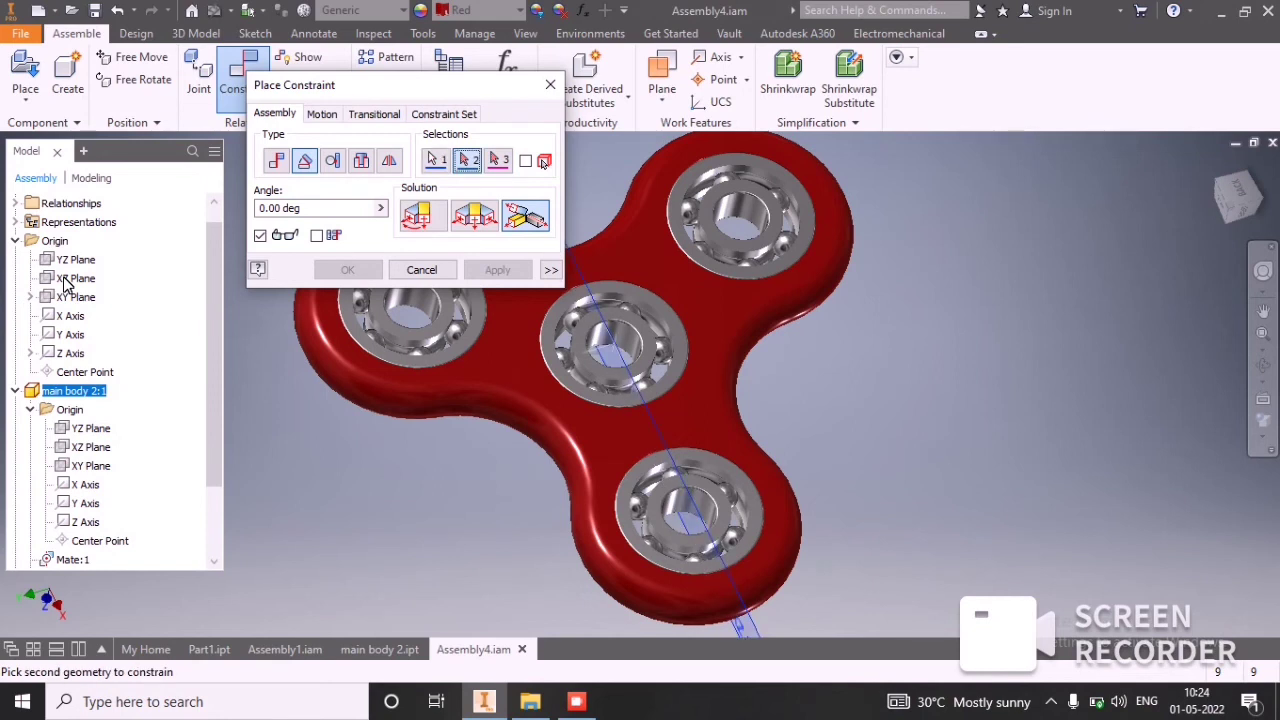
{"action": "left_click", "coordinate": [85, 452]}
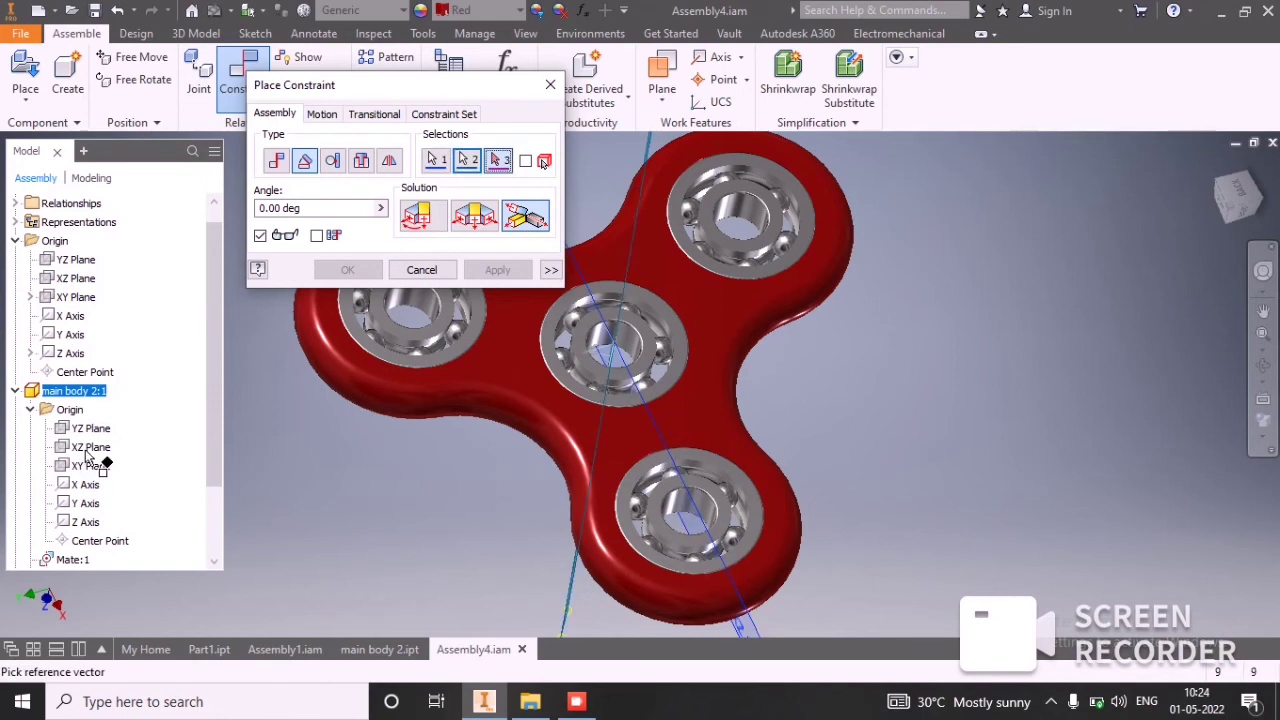
{"action": "left_click", "coordinate": [418, 222]}
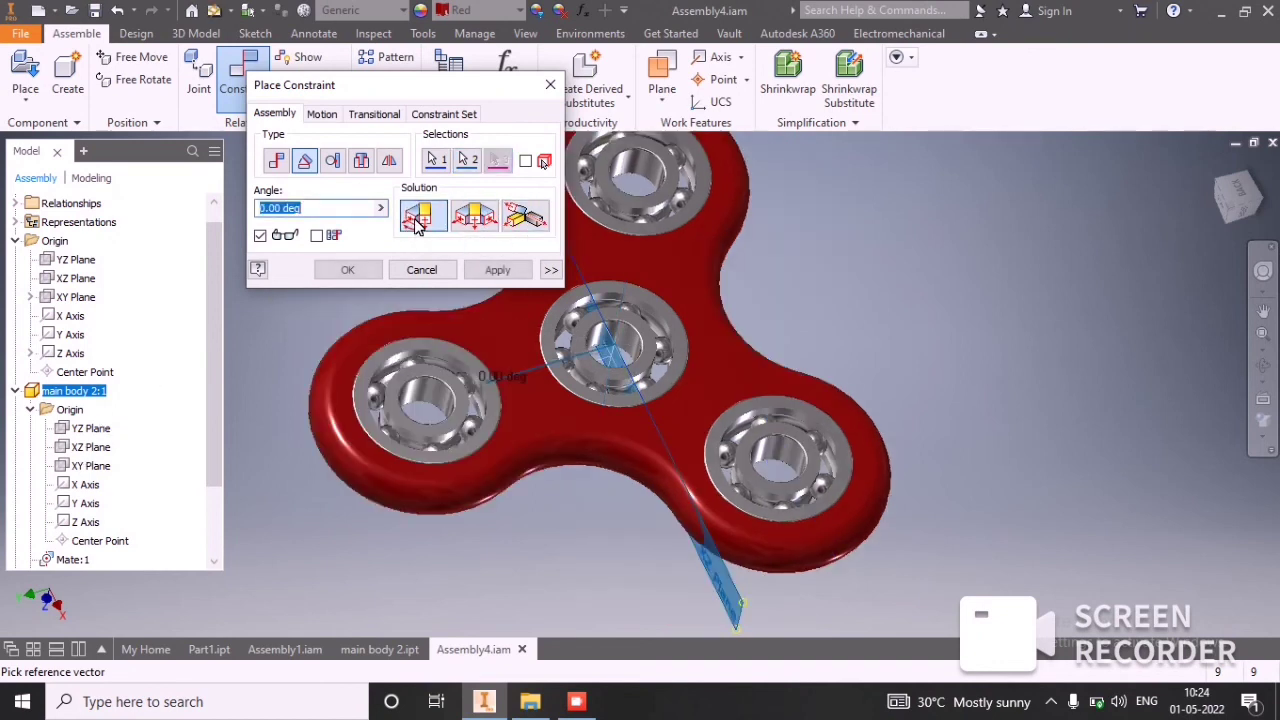
{"action": "left_click", "coordinate": [491, 274]}
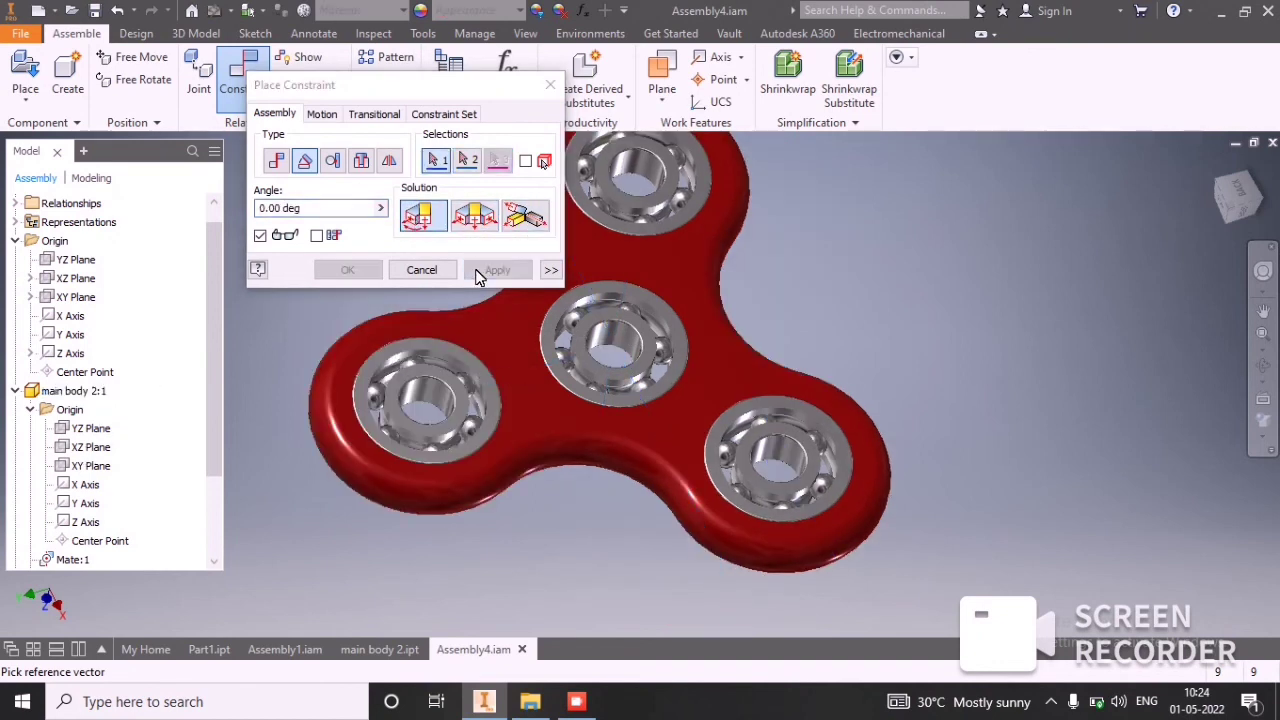
{"action": "left_click", "coordinate": [422, 270]}
Drive the new angle constraint from 0 to 360 degrees, playing the spinner's rotation forward and in reverse.
{"action": "left_click_drag", "start_coordinate": [213, 375], "coordinate": [221, 467]}
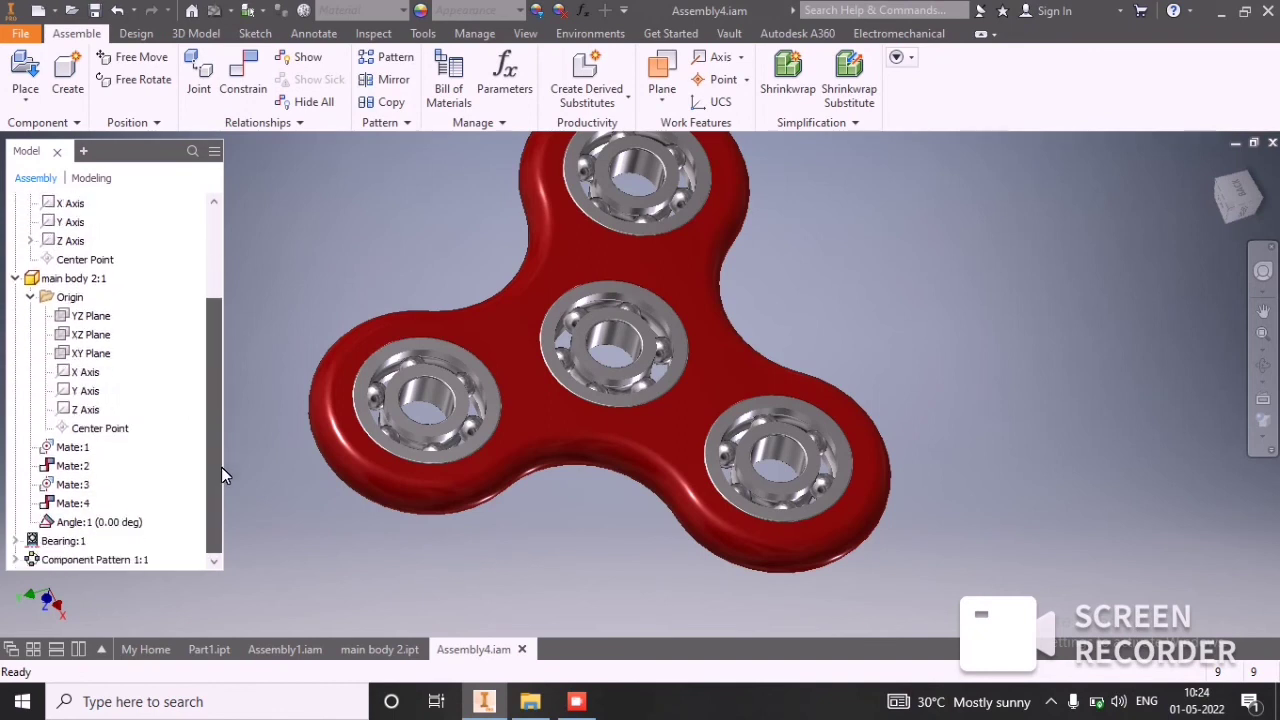
{"action": "right_click", "coordinate": [107, 521]}
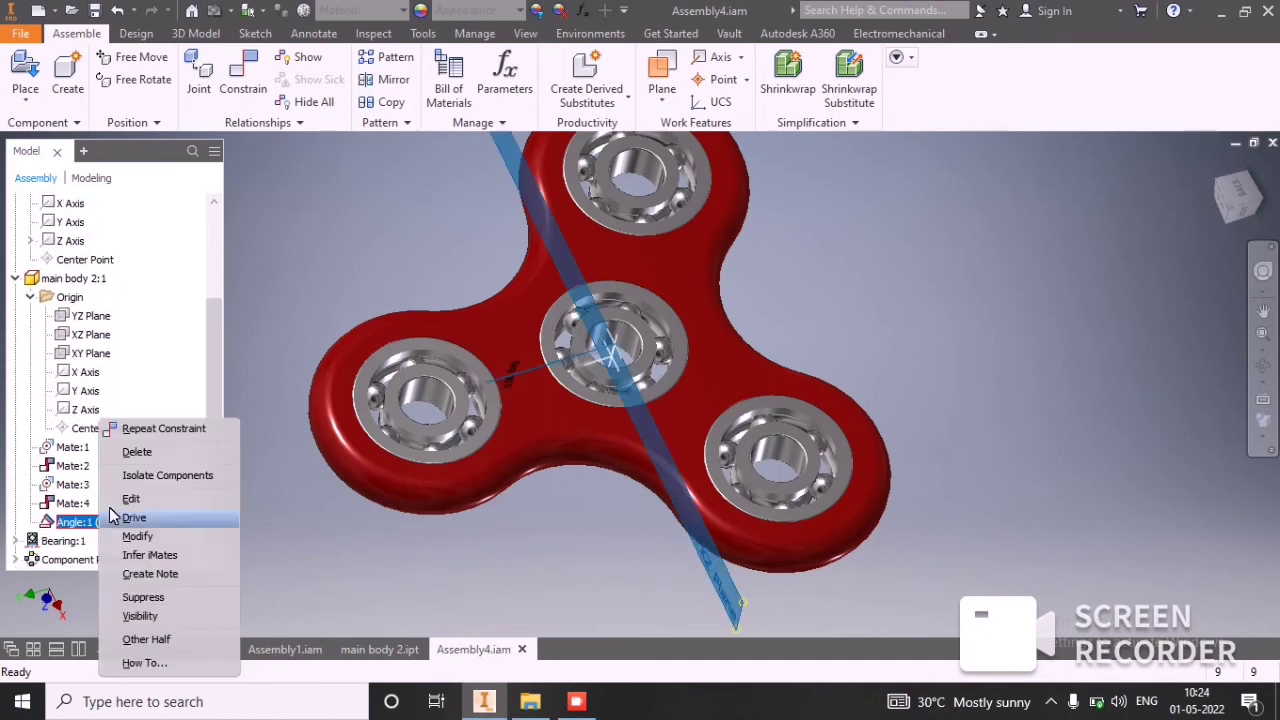
{"action": "left_click", "coordinate": [166, 517]}
{"action": "middle_click_drag", "start_coordinate": [591, 225], "coordinate": [801, 250]}
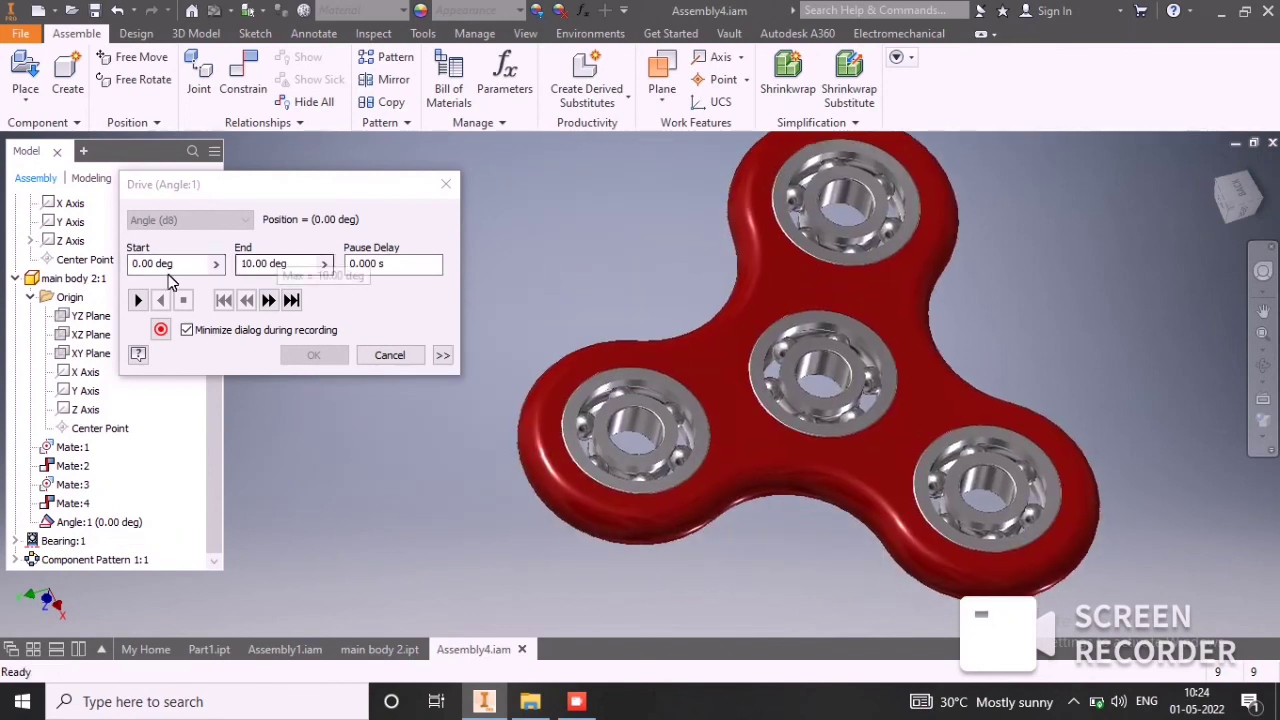
{"action": "left_click", "coordinate": [162, 299]}
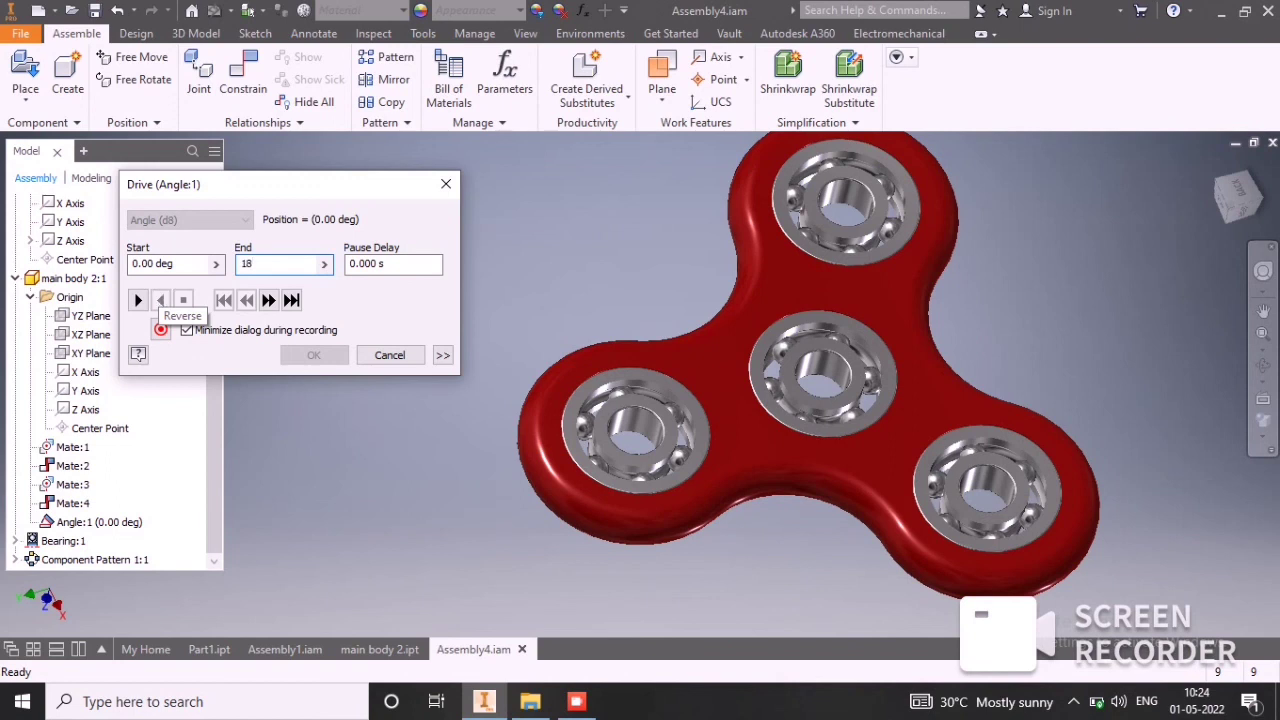
{"action": "type", "text": "360"}
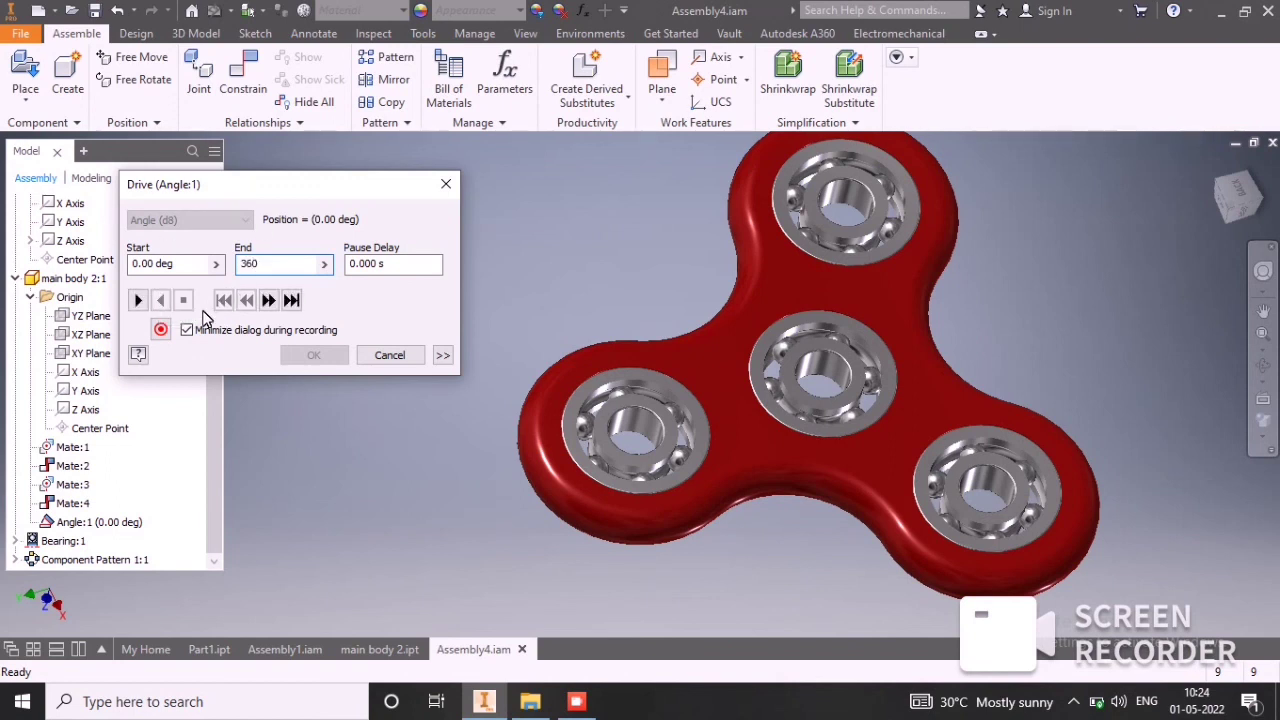
{"action": "left_click", "coordinate": [139, 300]}
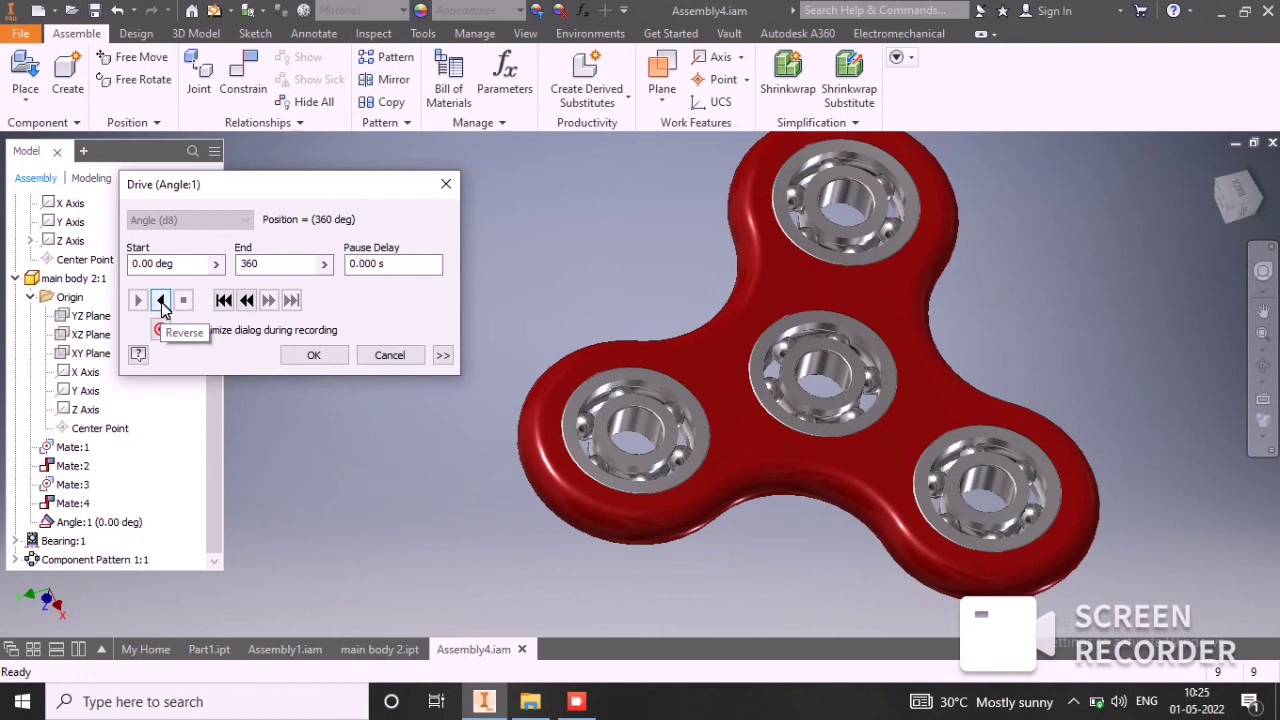
{"action": "left_click", "coordinate": [161, 301]}
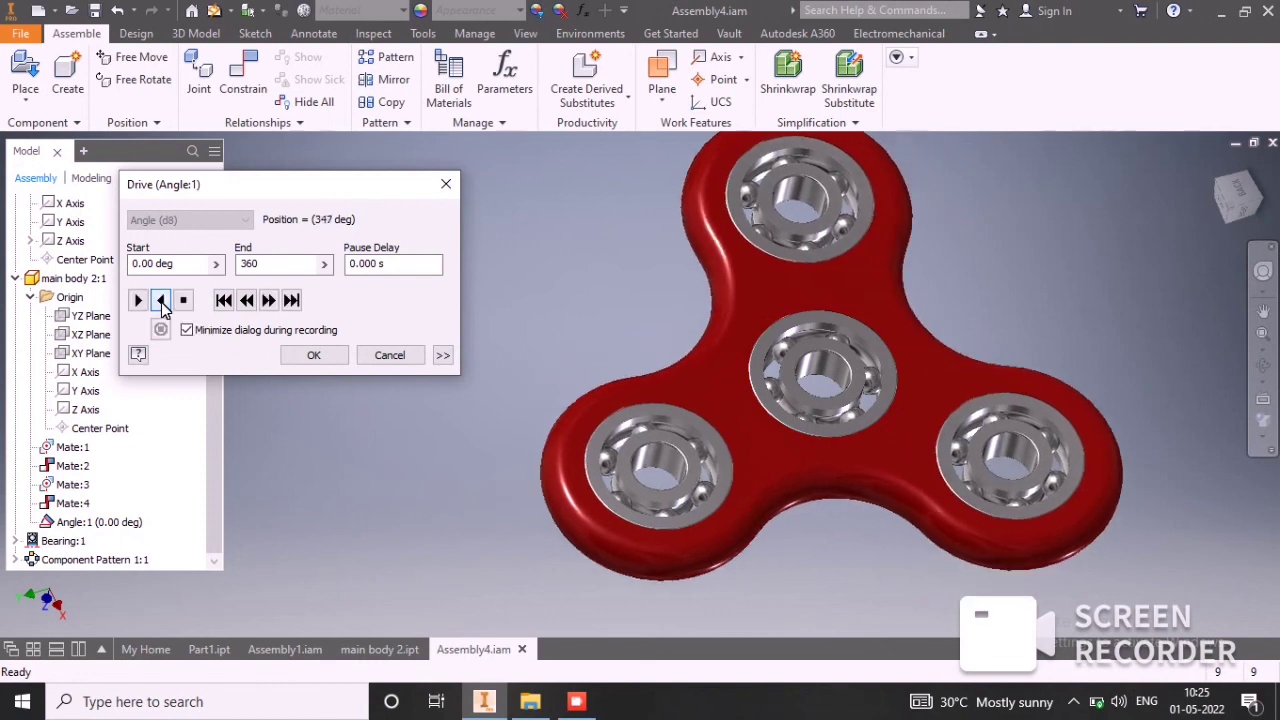